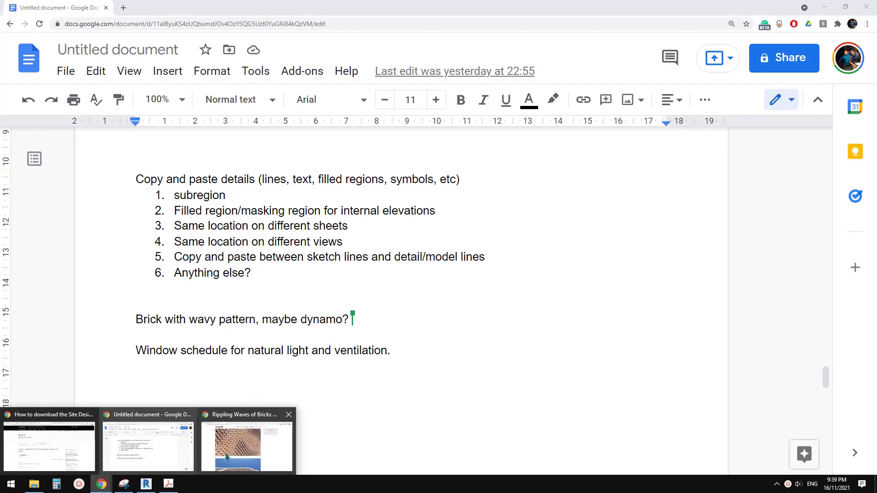
Step: Switch to the Chrome window with the Rippling Waves of Bricks article and view the photo of the wavy brick facade
{"action": "left_click", "coordinate": [242, 450]}
{"action": "scroll", "coordinate": [350, 298], "scroll_direction": "up", "scroll_amount": 5}
{"action": "scroll", "coordinate": [350, 298], "scroll_direction": "up", "scroll_amount": 15}
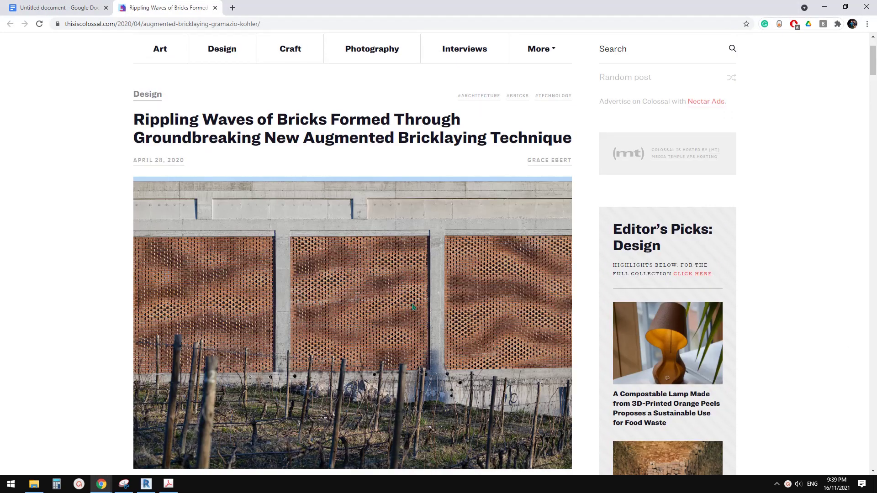
Step: Switch to Revit and examine the wavy brick wall family from several angles in the 3D view
{"action": "left_click", "coordinate": [145, 486]}
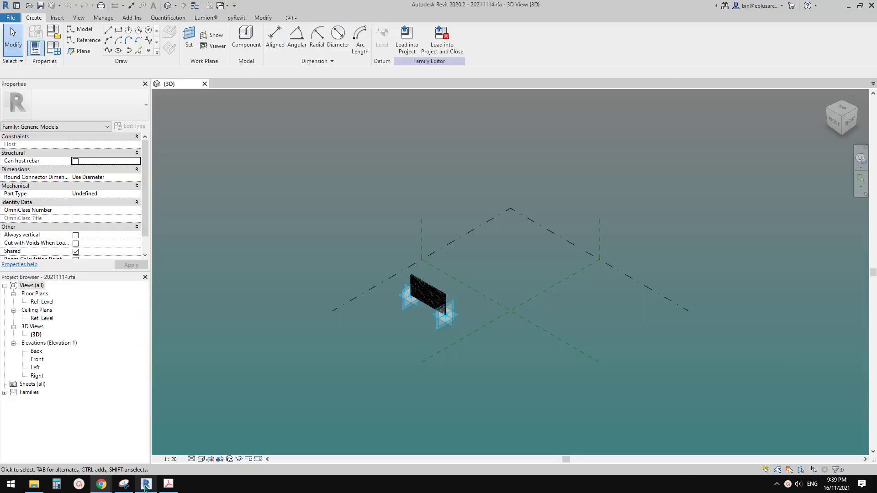
{"action": "scroll", "coordinate": [360, 319], "scroll_direction": "up", "scroll_amount": 6}
{"action": "middle_click_drag", "start_coordinate": [428, 330], "coordinate": [505, 327]}
{"action": "middle_click_drag", "start_coordinate": [504, 327], "coordinate": [175, 116]}
{"action": "scroll", "coordinate": [391, 274], "scroll_direction": "up", "scroll_amount": 2}
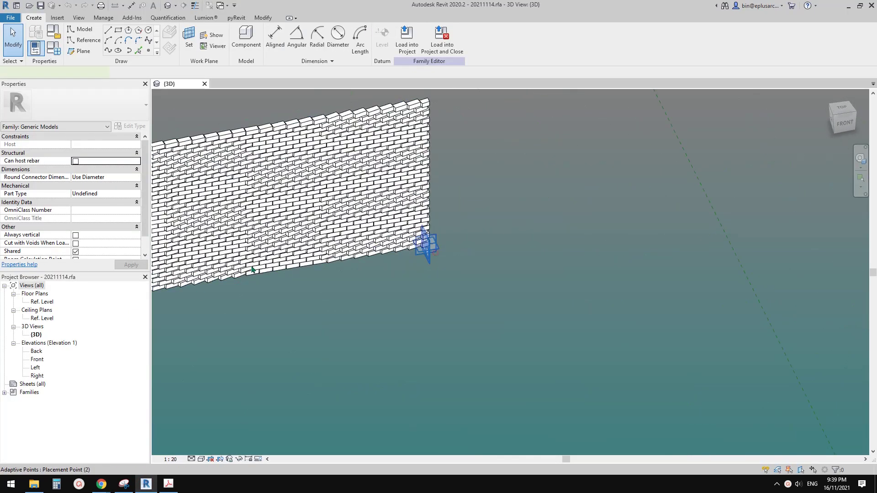
{"action": "left_click", "coordinate": [435, 253]}
{"action": "middle_click_drag", "start_coordinate": [161, 270], "coordinate": [371, 313]}
{"action": "left_click", "coordinate": [429, 355]}
{"action": "mouse_move", "coordinate": [429, 355]}
{"action": "middle_mouse_down", "text": "shift"}
{"action": "mouse_move", "coordinate": [403, 341]}
{"action": "mouse_move", "coordinate": [436, 349]}
{"action": "middle_mouse_up", "text": "shift"}
{"action": "middle_click_drag", "start_coordinate": [208, 196], "coordinate": [201, 212]}
{"action": "scroll", "coordinate": [231, 166], "scroll_direction": "up", "scroll_amount": 1}
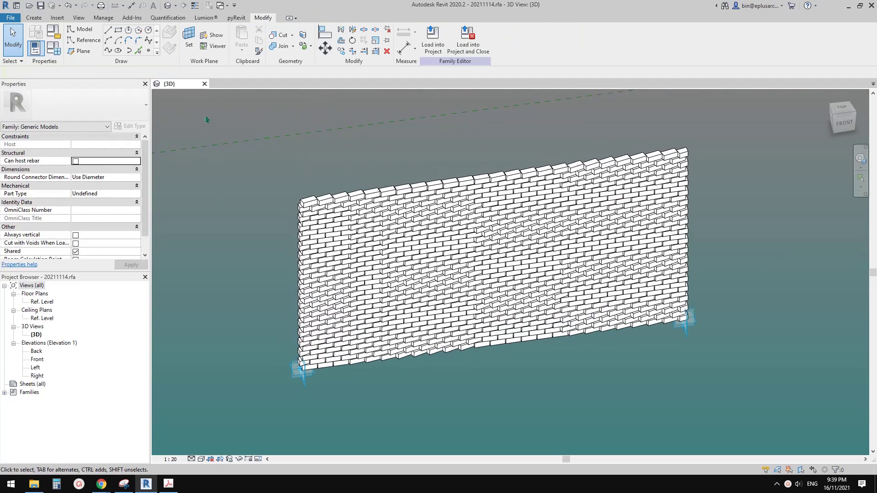
Step: Close the wavy brick wall family and open the recent family 20211027 Day 584 Brick Screen Adaptive Pattern Based
{"action": "left_click", "coordinate": [204, 84]}
{"action": "left_click", "coordinate": [458, 245]}
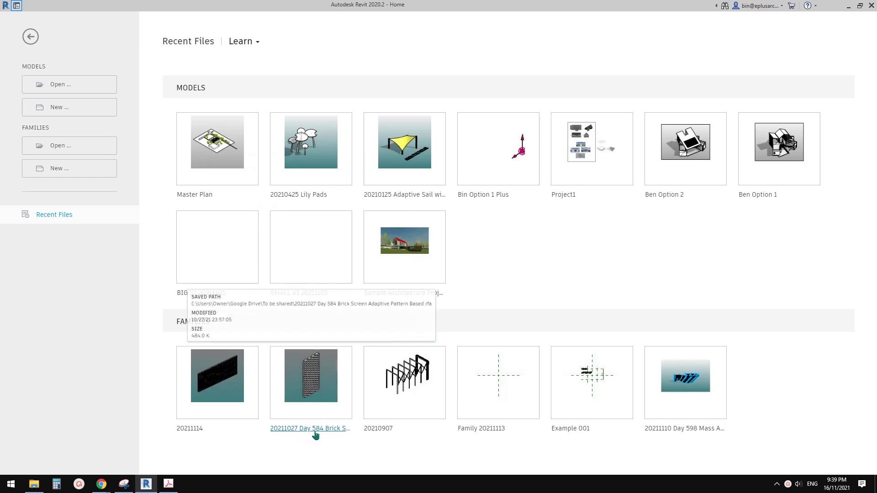
{"action": "left_click", "coordinate": [321, 396]}
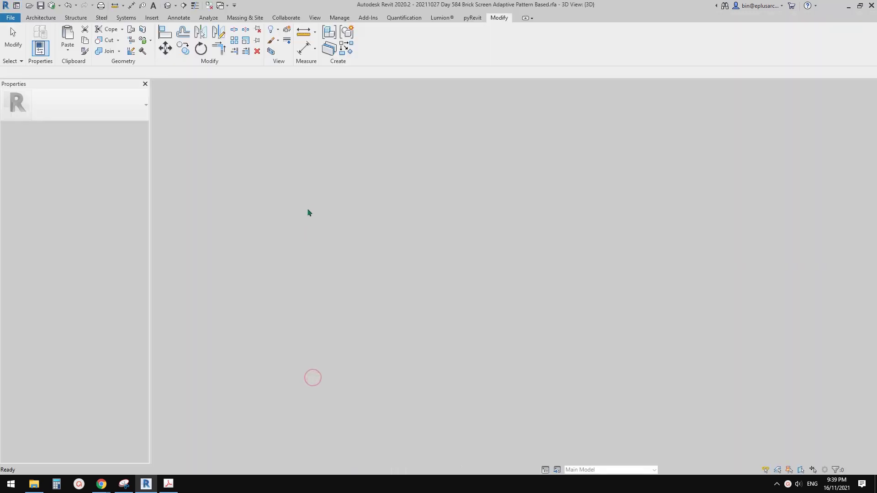
Step: Examine the brick screen's staggered pattern up close, from the front and at an angle
{"action": "scroll", "coordinate": [430, 298], "scroll_direction": "up", "scroll_amount": 10}
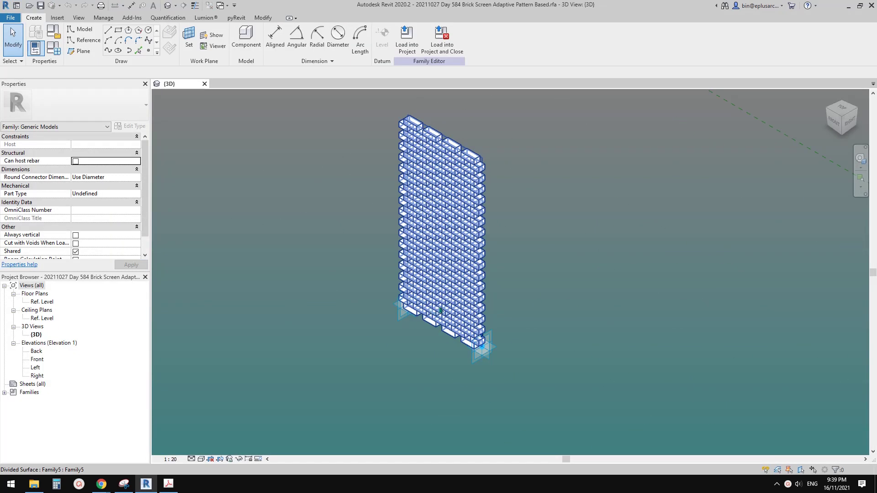
{"action": "left_click", "coordinate": [400, 282]}
{"action": "middle_click_drag", "start_coordinate": [528, 308], "coordinate": [427, 292]}
{"action": "left_click", "coordinate": [427, 292]}
{"action": "scroll", "coordinate": [332, 295], "scroll_direction": "up", "scroll_amount": 2}
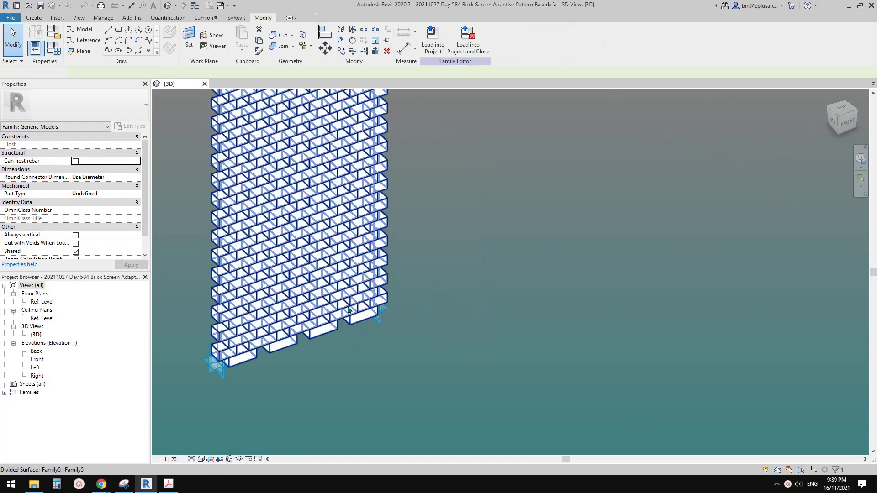
{"action": "middle_click_drag", "start_coordinate": [341, 325], "coordinate": [378, 321]}
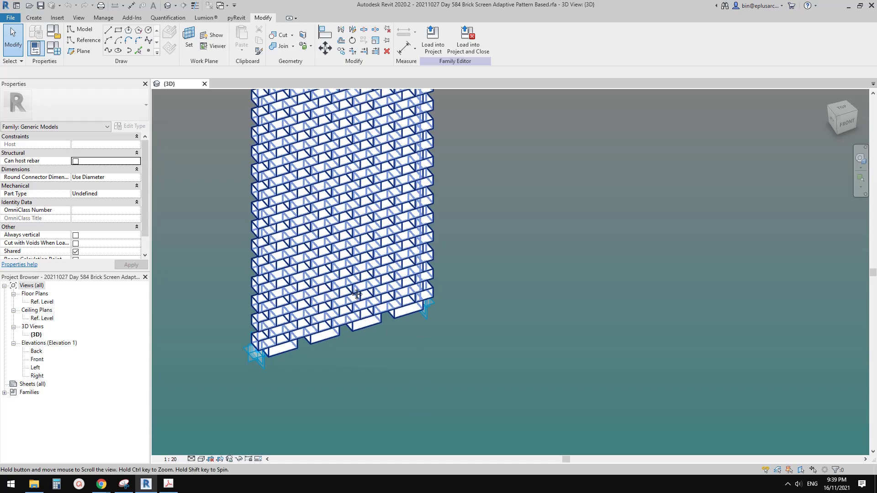
{"action": "middle_click_drag", "start_coordinate": [484, 298], "coordinate": [352, 181], "text": "shift"}
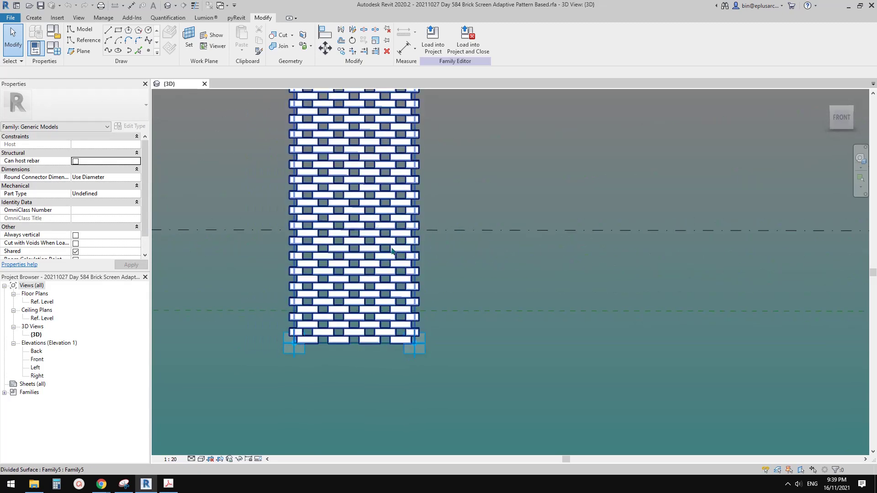
{"action": "middle_click_drag", "start_coordinate": [391, 249], "coordinate": [481, 351], "text": "shift"}
{"action": "scroll", "coordinate": [411, 286], "scroll_direction": "up", "scroll_amount": 3}
{"action": "scroll", "coordinate": [396, 293], "scroll_direction": "down", "scroll_amount": 2}
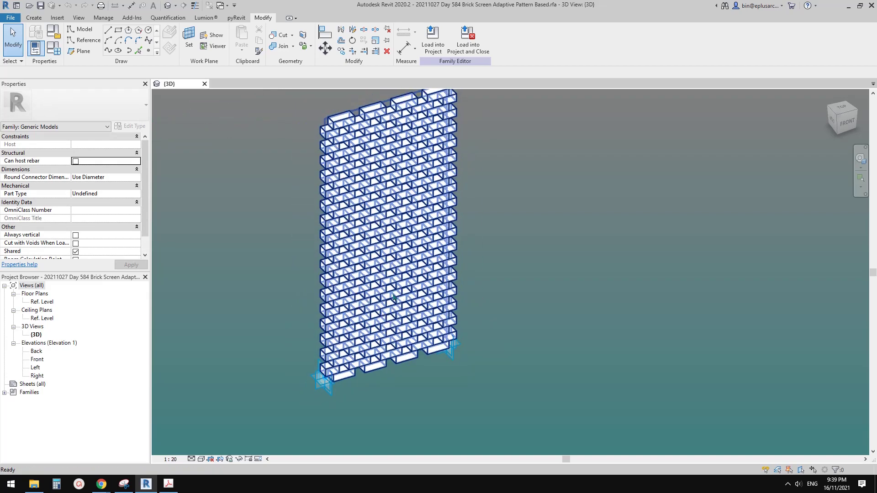
{"action": "middle_click_drag", "start_coordinate": [394, 296], "coordinate": [387, 308], "text": "shift"}
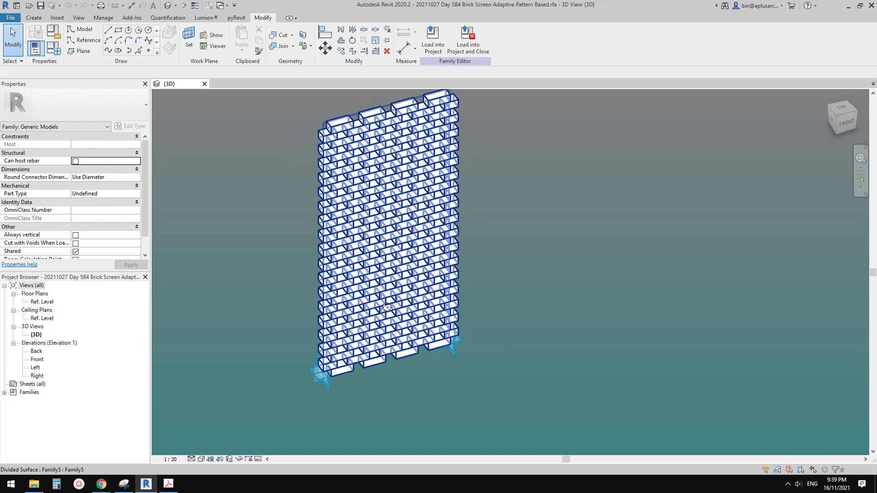
{"action": "scroll", "coordinate": [249, 137], "scroll_direction": "up", "scroll_amount": 2}
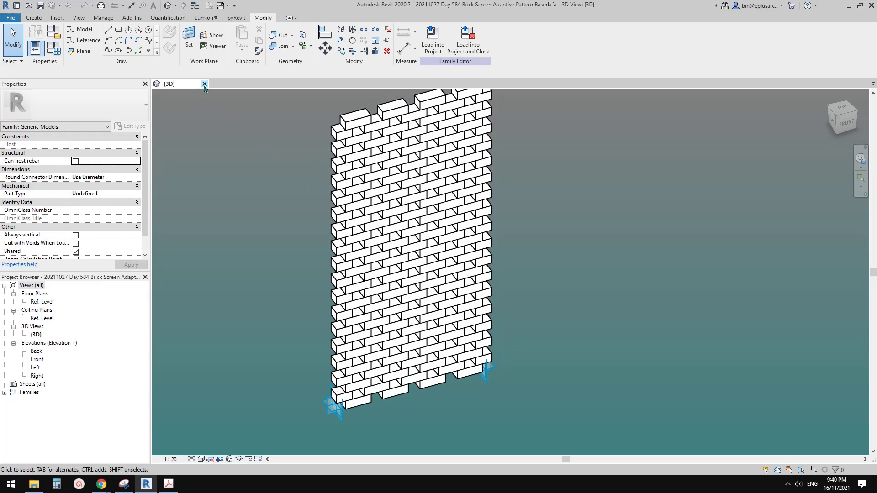
{"action": "middle_click_drag", "start_coordinate": [423, 262], "coordinate": [408, 231]}
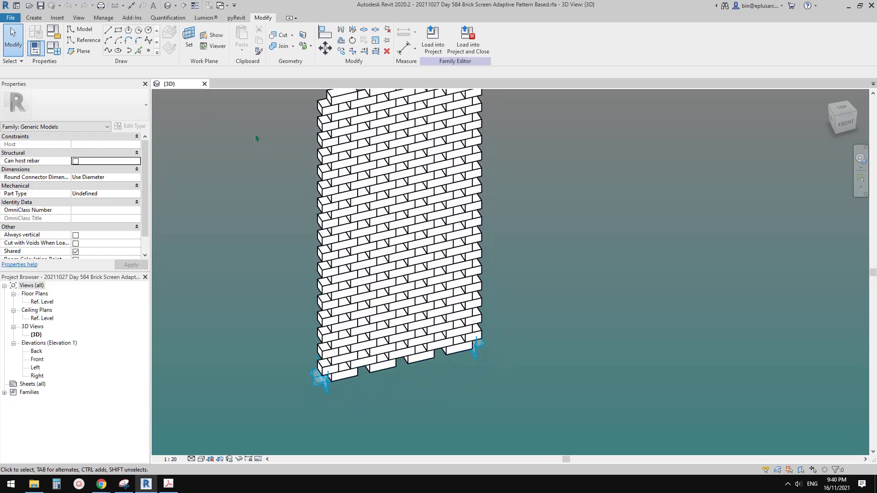
Step: Close the brick screen family and create a new family from the Metric Curtain Panel Pattern Based template
{"action": "left_click", "coordinate": [204, 84]}
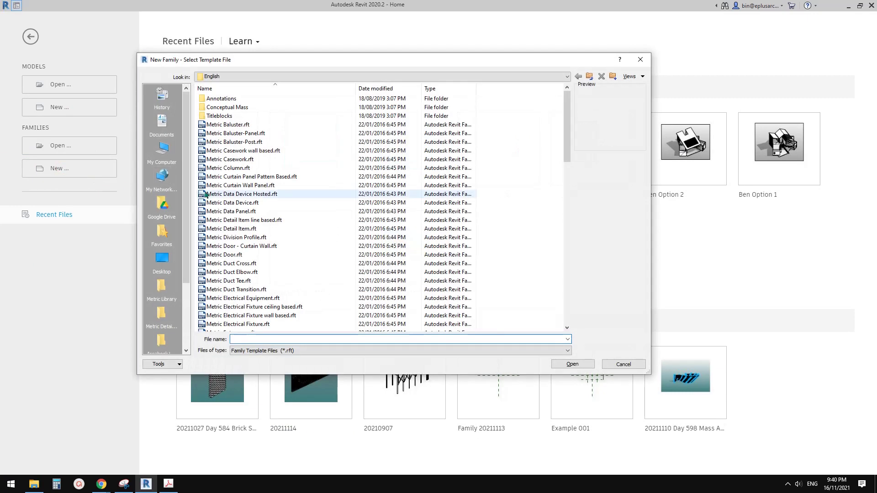
{"action": "left_click", "coordinate": [269, 176]}
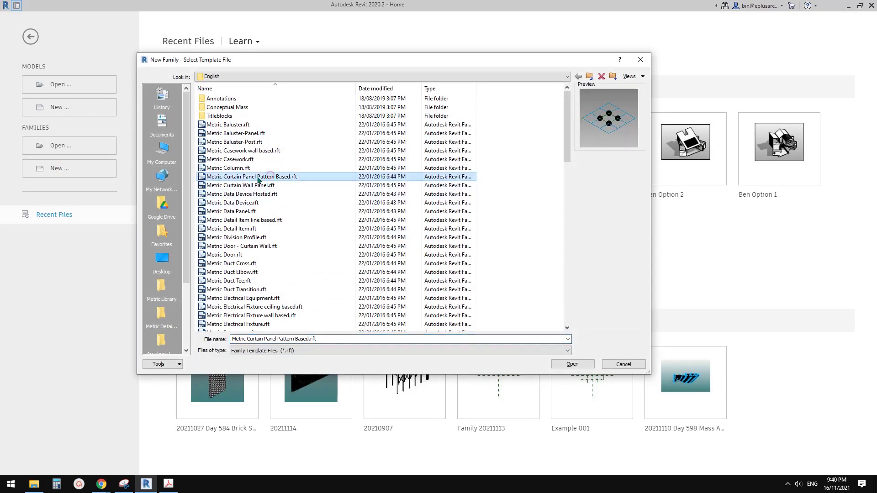
{"action": "left_click", "coordinate": [583, 367]}
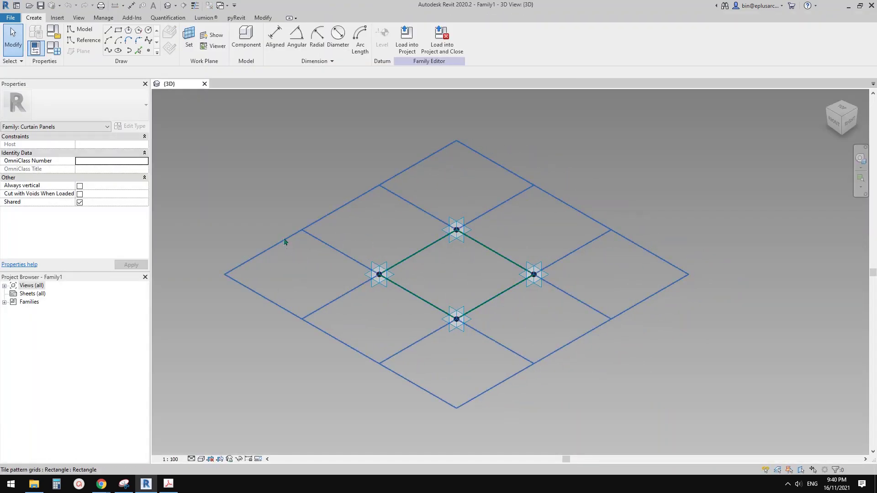
Step: Change the tile pattern grid's type to Rectangle Checkerboard
{"action": "left_click", "coordinate": [298, 235]}
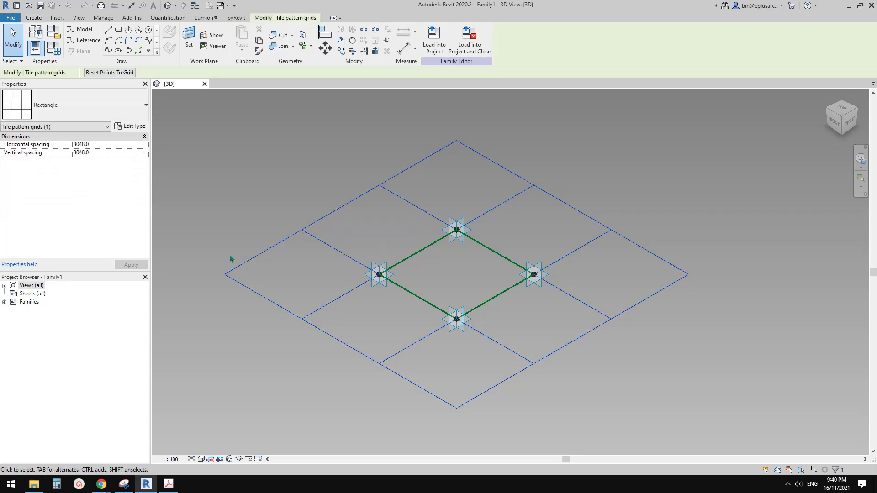
{"action": "left_click", "coordinate": [84, 111]}
{"action": "scroll", "coordinate": [110, 245], "scroll_direction": "down", "scroll_amount": 2}
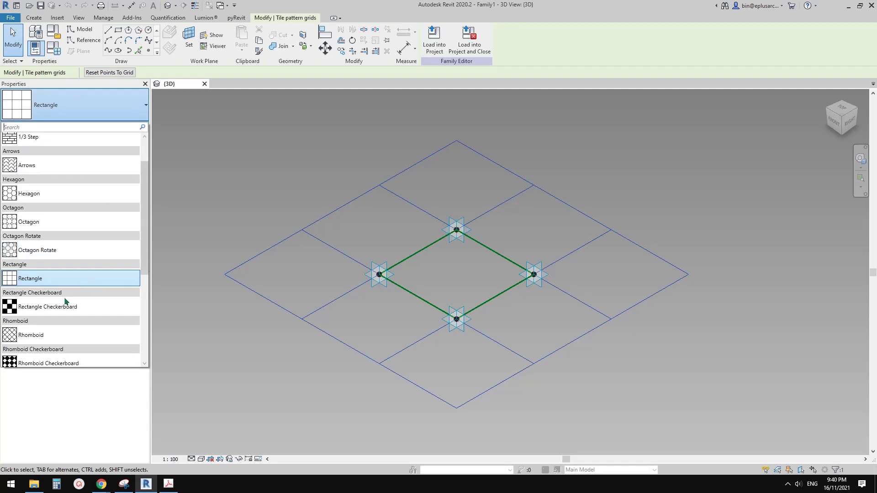
{"action": "mouse_move", "coordinate": [36, 312]}
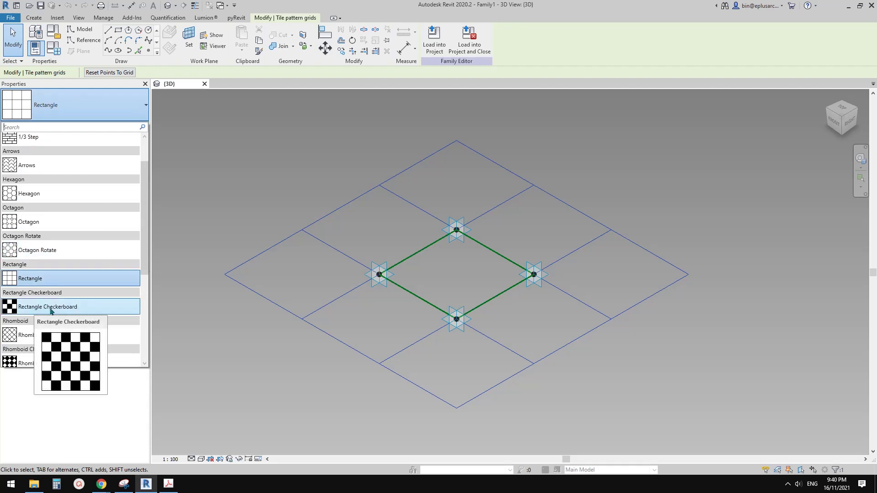
{"action": "left_click", "coordinate": [72, 312]}
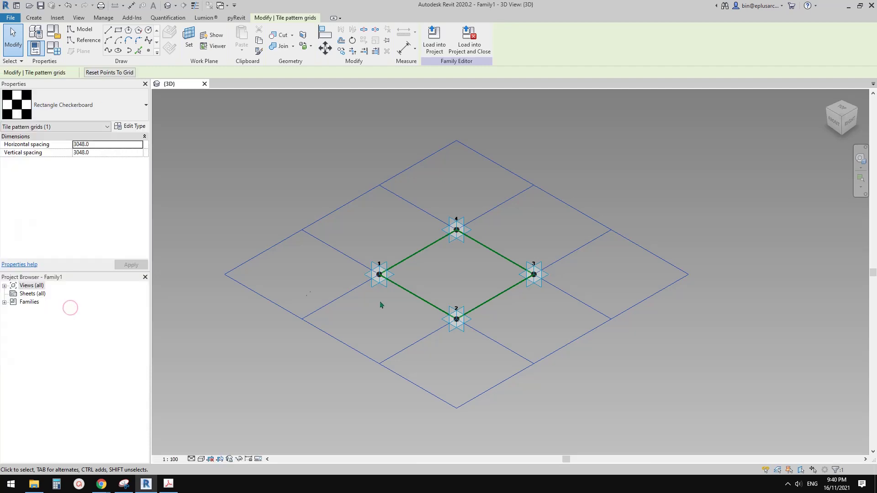
{"action": "left_click", "coordinate": [600, 173]}
Step: View the panel grid at an angle, check the brick facade photo in Chrome again, and return to Revit
{"action": "middle_click_drag", "start_coordinate": [600, 173], "coordinate": [430, 255], "text": "shift"}
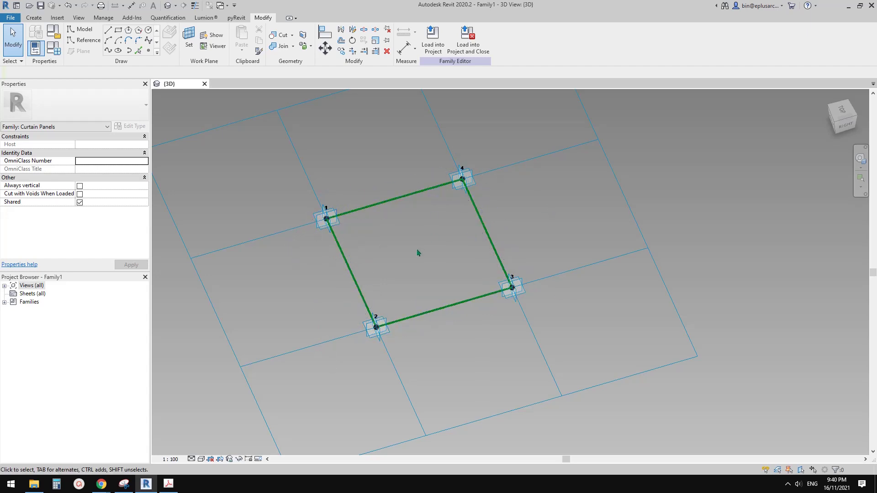
{"action": "middle_click_drag", "start_coordinate": [417, 253], "coordinate": [415, 301], "text": "shift"}
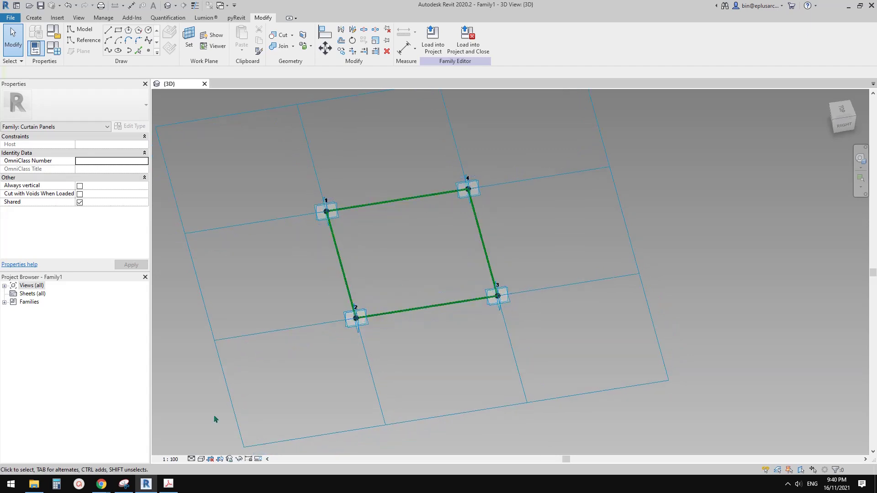
{"action": "mouse_move", "coordinate": [102, 484]}
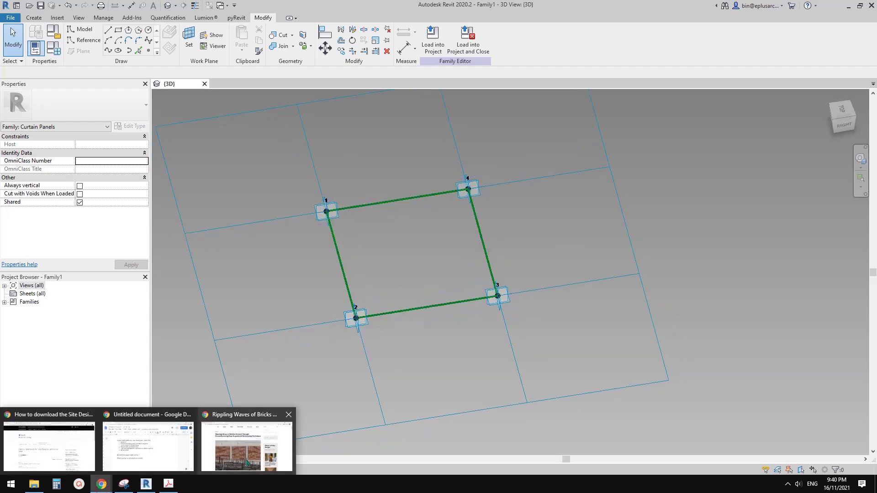
{"action": "left_click", "coordinate": [246, 441]}
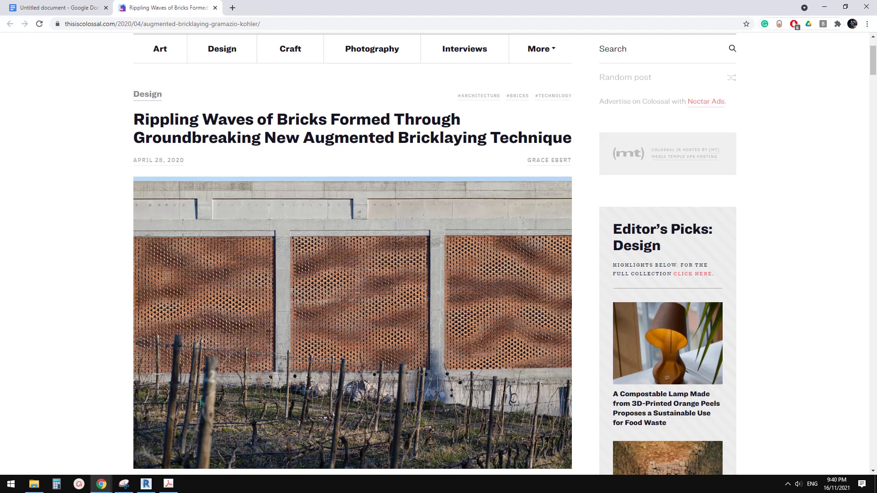
{"action": "left_click", "coordinate": [147, 484]}
Step: Place two reference points drawn on face, at the midpoints of the panel edges between points 1 and 4 and points 2 and 3
{"action": "middle_click_drag", "start_coordinate": [425, 259], "coordinate": [401, 269]}
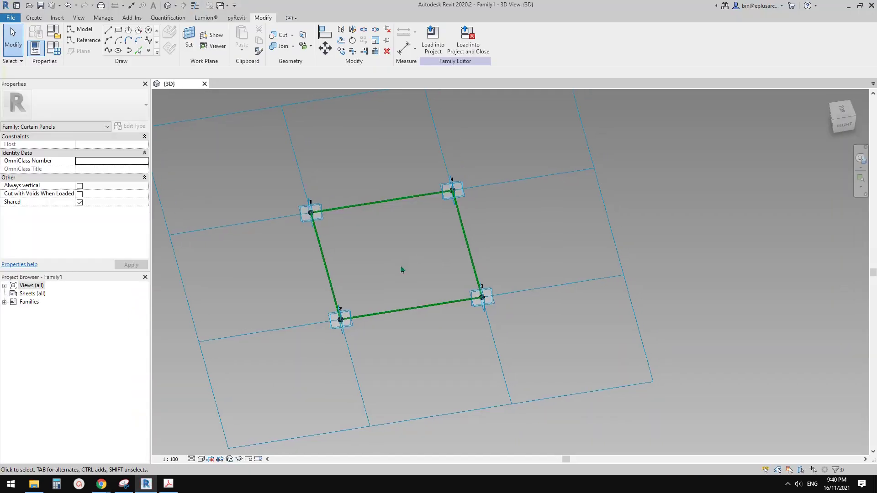
{"action": "middle_click_drag", "start_coordinate": [314, 191], "coordinate": [297, 189]}
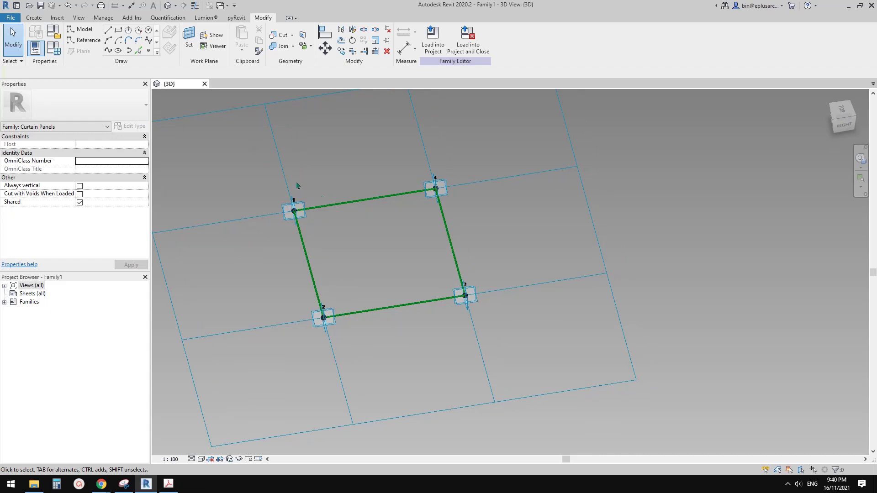
{"action": "middle_click_drag", "start_coordinate": [316, 173], "coordinate": [309, 176]}
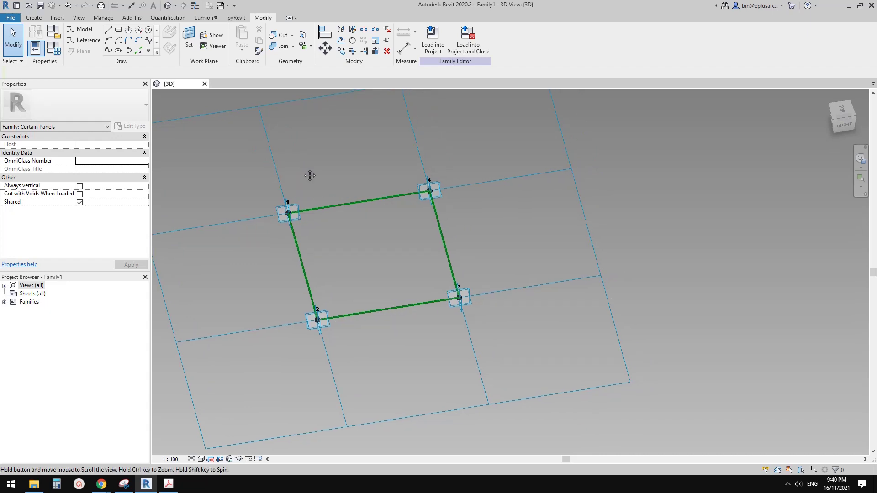
{"action": "middle_click_drag", "start_coordinate": [251, 138], "coordinate": [271, 134]}
{"action": "left_click", "coordinate": [149, 52]}
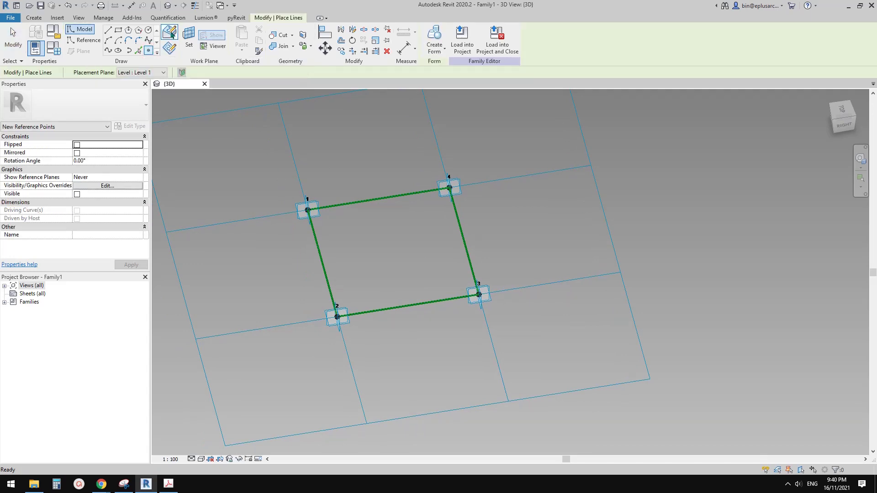
{"action": "left_click", "coordinate": [173, 38]}
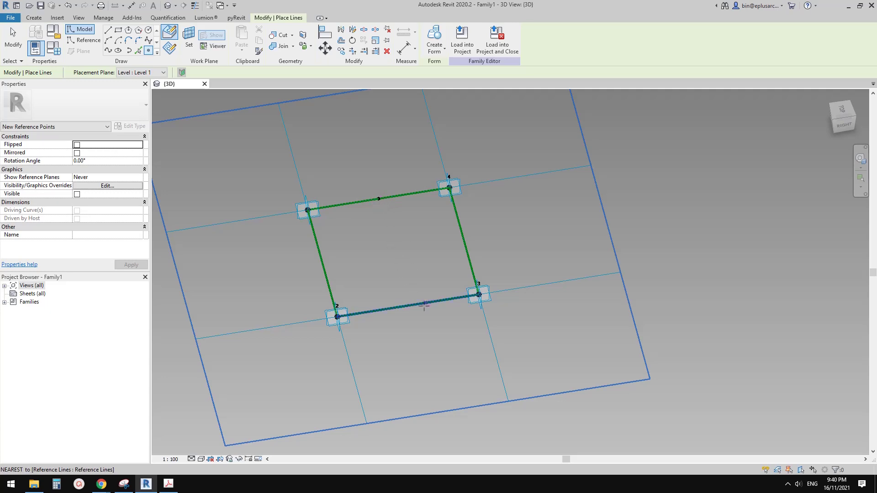
{"action": "left_click", "coordinate": [407, 306]}
{"action": "key", "text": "Escape"}
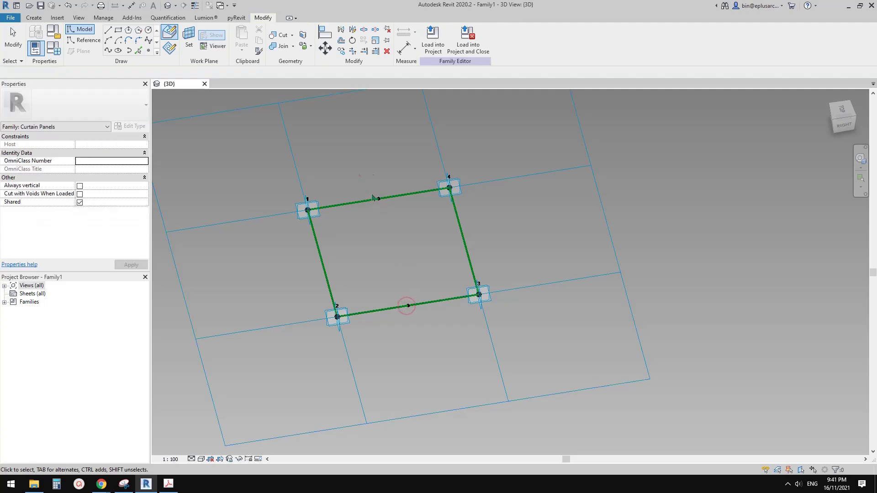
Step: Connect the two midpoint reference points with a spline through points and make it a reference line
{"action": "left_click_drag", "start_coordinate": [358, 195], "coordinate": [418, 340]}
{"action": "left_click", "coordinate": [108, 50]}
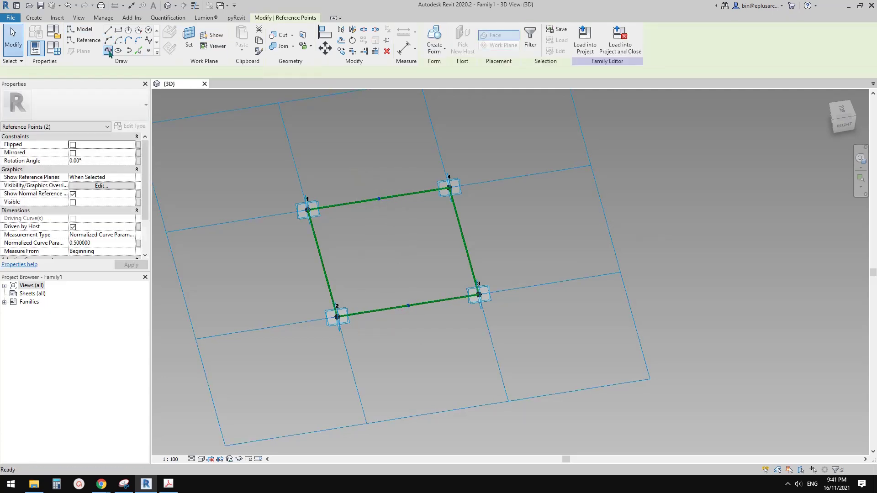
{"action": "left_click", "coordinate": [76, 210]}
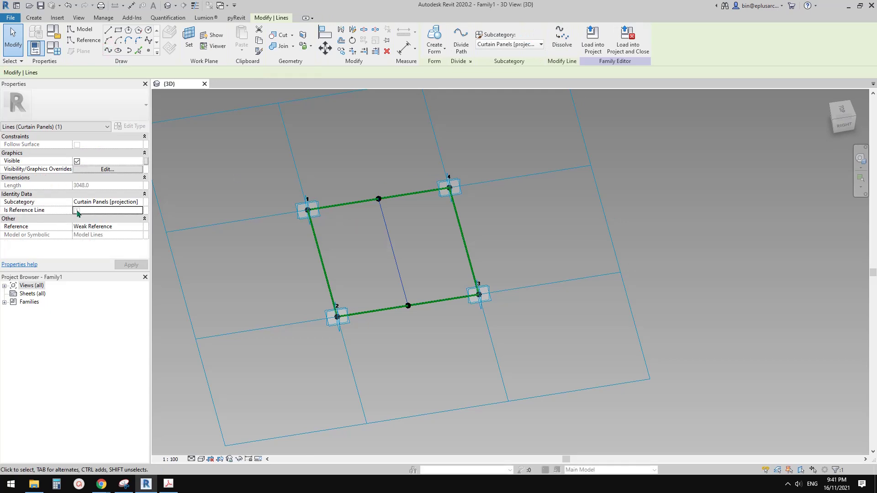
Step: Place a reference point on the midpoint of the central reference line and set its reference planes to show Always
{"action": "scroll", "coordinate": [394, 254], "scroll_direction": "up", "scroll_amount": 2}
{"action": "middle_click_drag", "start_coordinate": [386, 254], "coordinate": [370, 254]}
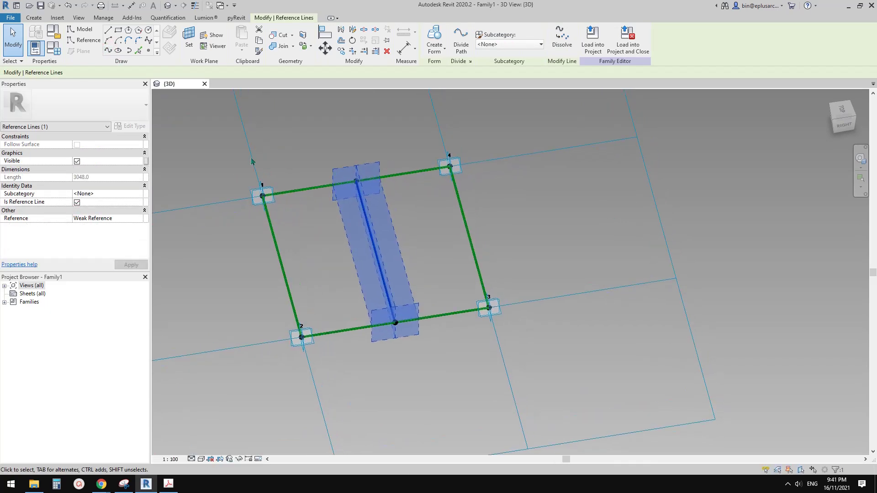
{"action": "left_click", "coordinate": [148, 52]}
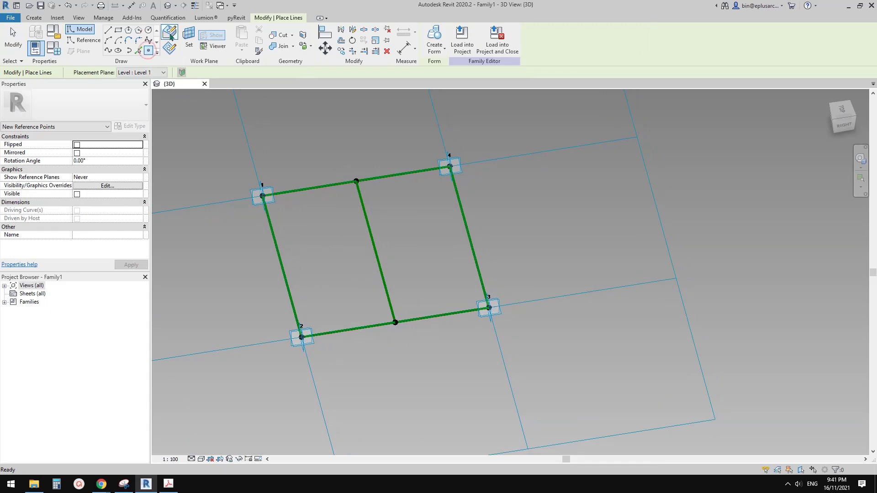
{"action": "left_click", "coordinate": [376, 252]}
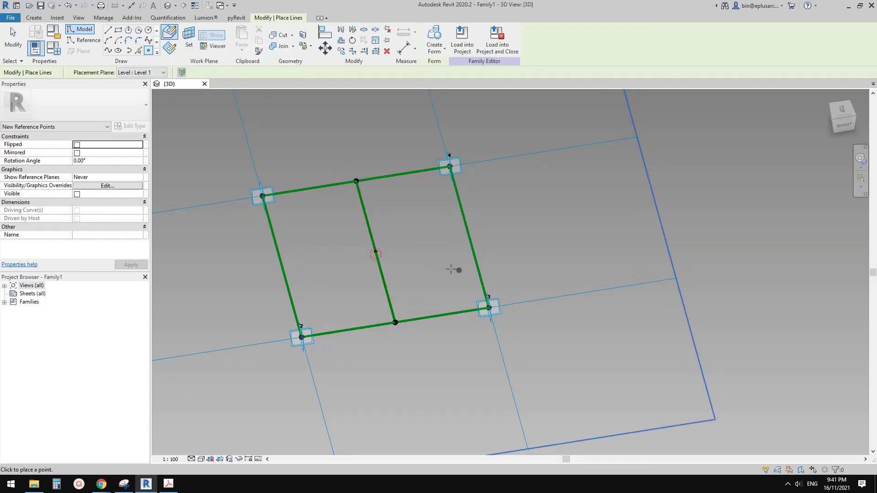
{"action": "key", "text": "Escape"}
{"action": "left_click", "coordinate": [376, 252]}
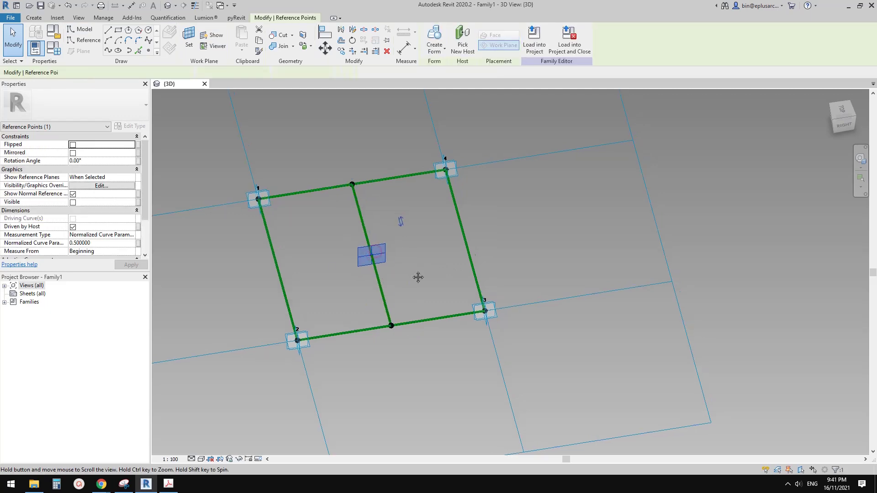
{"action": "left_click", "coordinate": [131, 177]}
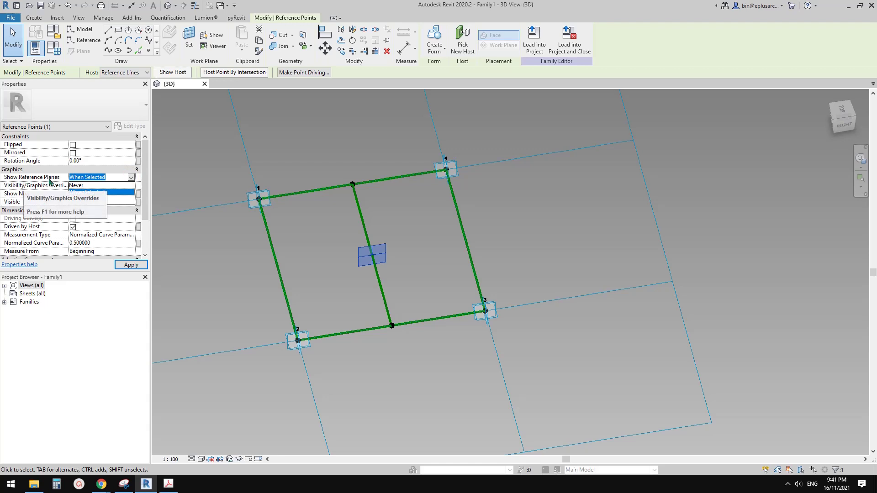
{"action": "left_click", "coordinate": [76, 194]}
{"action": "left_click", "coordinate": [617, 251]}
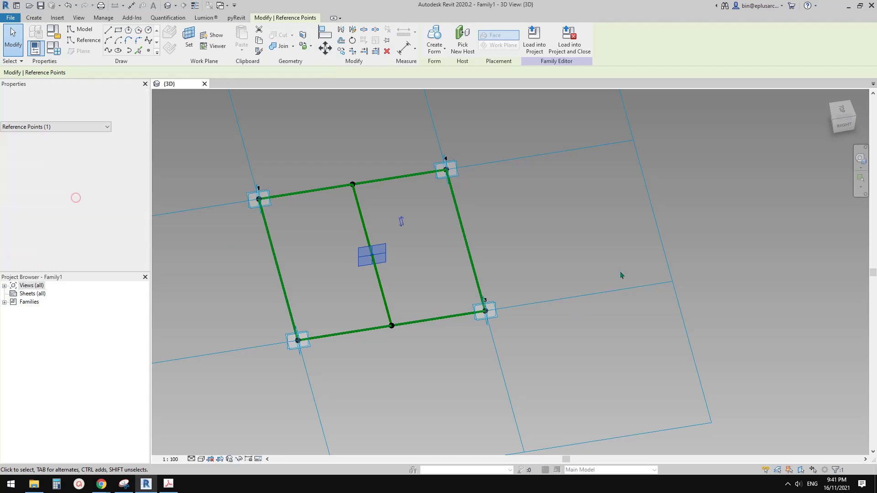
Step: Examine the tile pattern grid's spacing properties and the orientation of the central reference line from several angles, including the front
{"action": "middle_click_drag", "start_coordinate": [510, 268], "coordinate": [370, 279], "text": "shift"}
{"action": "scroll", "coordinate": [371, 255], "scroll_direction": "down", "scroll_amount": 1}
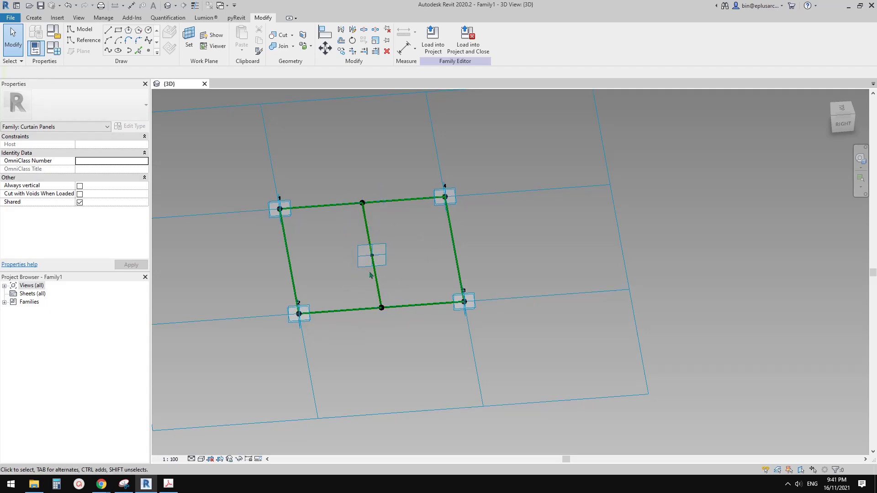
{"action": "mouse_move", "coordinate": [378, 272]}
{"action": "middle_mouse_down", "text": "shift"}
{"action": "mouse_move", "coordinate": [374, 314]}
{"action": "mouse_move", "coordinate": [361, 288]}
{"action": "mouse_move", "coordinate": [384, 279]}
{"action": "middle_mouse_up", "text": "shift"}
{"action": "scroll", "coordinate": [372, 259], "scroll_direction": "down", "scroll_amount": 2}
{"action": "left_click", "coordinate": [290, 147]}
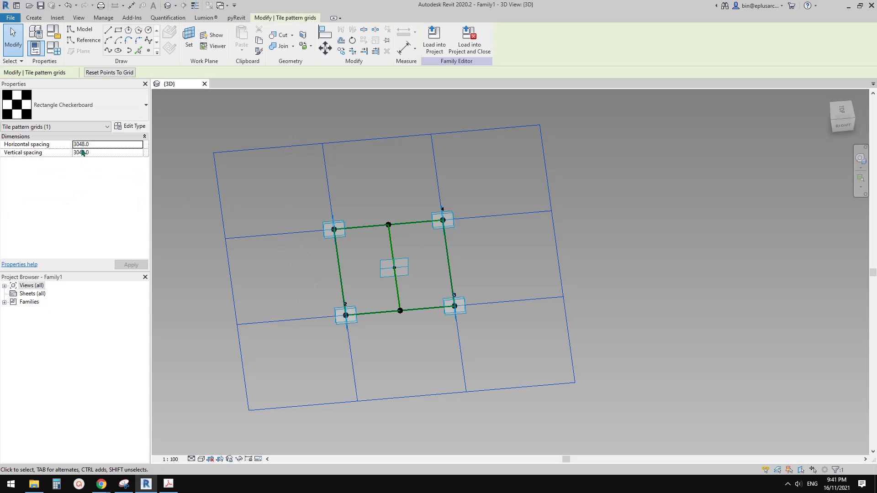
{"action": "scroll", "coordinate": [415, 239], "scroll_direction": "up", "scroll_amount": 3}
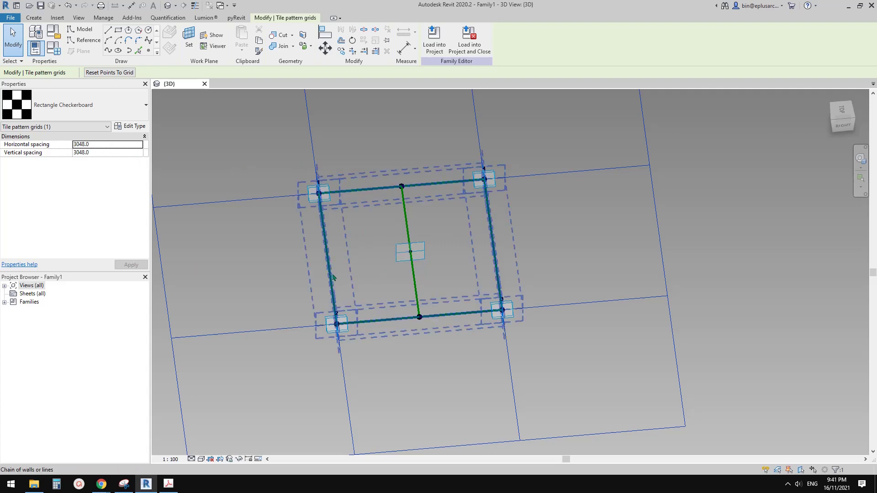
{"action": "scroll", "coordinate": [455, 233], "scroll_direction": "down", "scroll_amount": 5}
{"action": "middle_click_drag", "start_coordinate": [475, 219], "coordinate": [370, 226], "text": "shift"}
{"action": "scroll", "coordinate": [346, 259], "scroll_direction": "up", "scroll_amount": 3}
{"action": "middle_click_drag", "start_coordinate": [346, 259], "coordinate": [590, 228], "text": "shift"}
{"action": "mouse_move", "coordinate": [418, 264]}
{"action": "middle_mouse_down", "text": "shift"}
{"action": "mouse_move", "coordinate": [411, 274]}
{"action": "mouse_move", "coordinate": [420, 279]}
{"action": "middle_mouse_up", "text": "shift"}
{"action": "middle_click_drag", "start_coordinate": [473, 265], "coordinate": [458, 240], "text": "shift"}
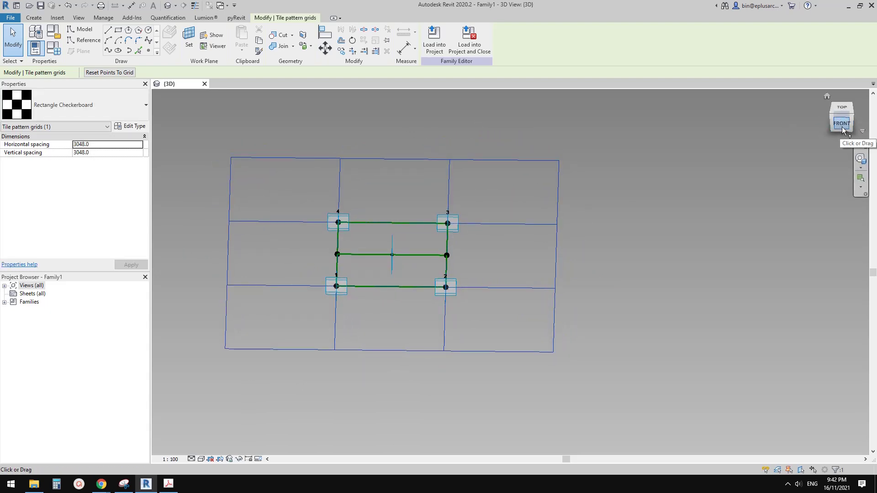
{"action": "middle_click_drag", "start_coordinate": [478, 204], "coordinate": [435, 275], "text": "shift"}
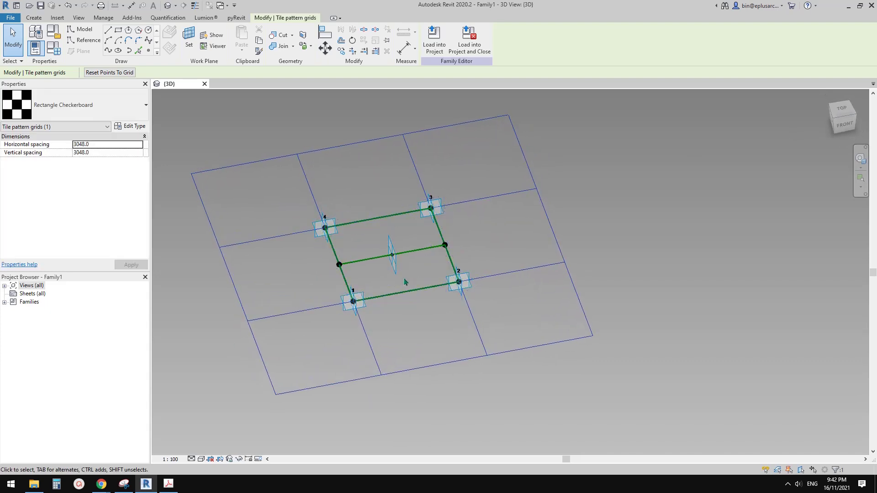
{"action": "mouse_move", "coordinate": [389, 254]}
{"action": "middle_mouse_down", "text": "shift"}
{"action": "mouse_move", "coordinate": [383, 286]}
{"action": "mouse_move", "coordinate": [389, 258]}
{"action": "middle_mouse_up", "text": "shift"}
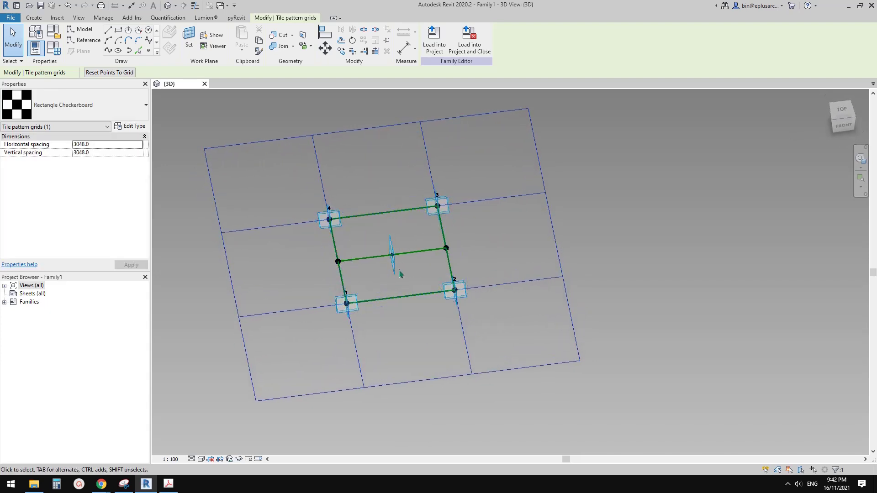
Step: Delete the central reference line together with its two end points and its midpoint reference point
{"action": "left_click", "coordinate": [385, 242]}
{"action": "scroll", "coordinate": [384, 242], "scroll_direction": "up", "scroll_amount": 2}
{"action": "middle_click_drag", "start_coordinate": [416, 266], "coordinate": [378, 288], "text": "shift"}
{"action": "scroll", "coordinate": [378, 288], "scroll_direction": "down", "scroll_amount": 1}
{"action": "left_click_drag", "start_coordinate": [264, 242], "coordinate": [530, 309]}
{"action": "middle_click_drag", "start_coordinate": [514, 307], "coordinate": [441, 302], "text": "shift"}
{"action": "key", "text": "e"}
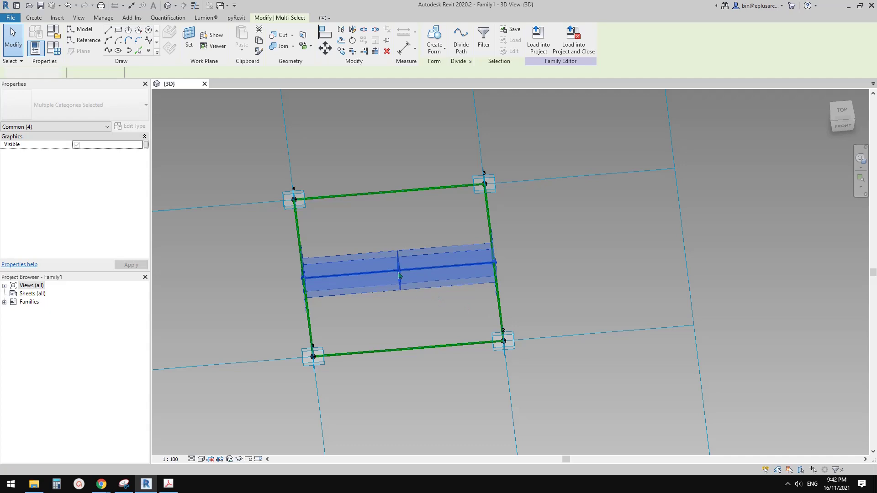
Step: Place two reference points drawn on face, at the midpoints of the panel edges between points 3 and 4 and points 1 and 2
{"action": "left_click", "coordinate": [149, 51]}
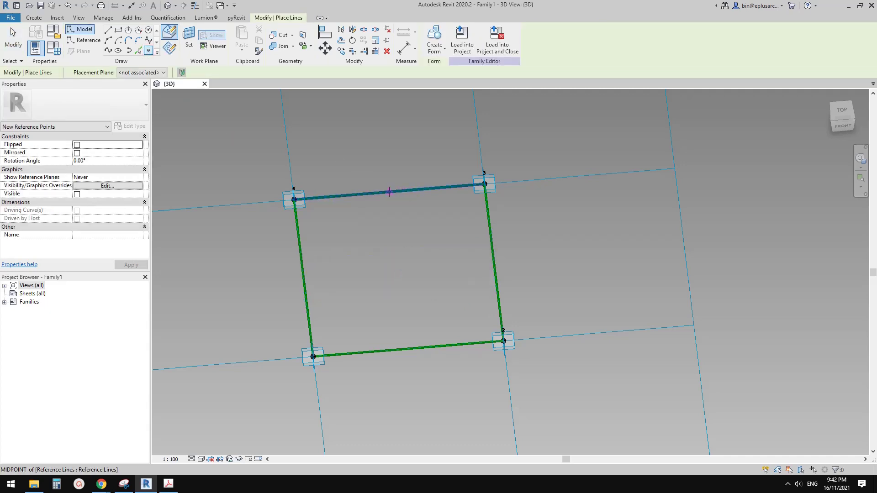
{"action": "left_click", "coordinate": [389, 192]}
{"action": "left_click", "coordinate": [409, 349]}
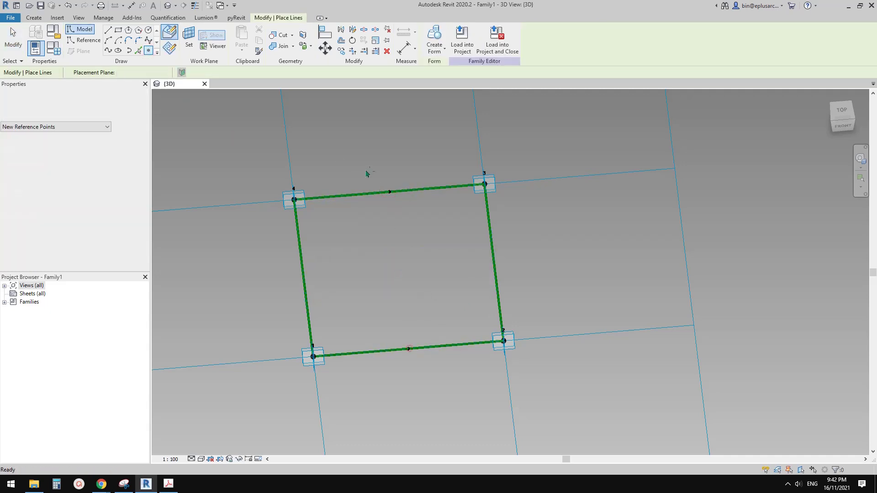
{"action": "key", "text": "Escape"}
{"action": "key", "text": "Escape"}
Step: Join the two new edge midpoints with a spline through points and turn it into a reference line
{"action": "left_click_drag", "start_coordinate": [358, 161], "coordinate": [439, 375]}
{"action": "left_click", "coordinate": [108, 50]}
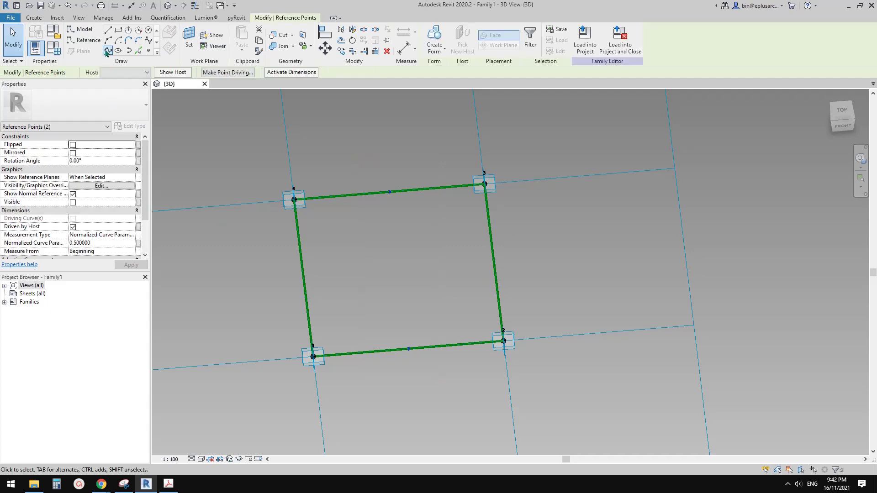
{"action": "left_click", "coordinate": [77, 211]}
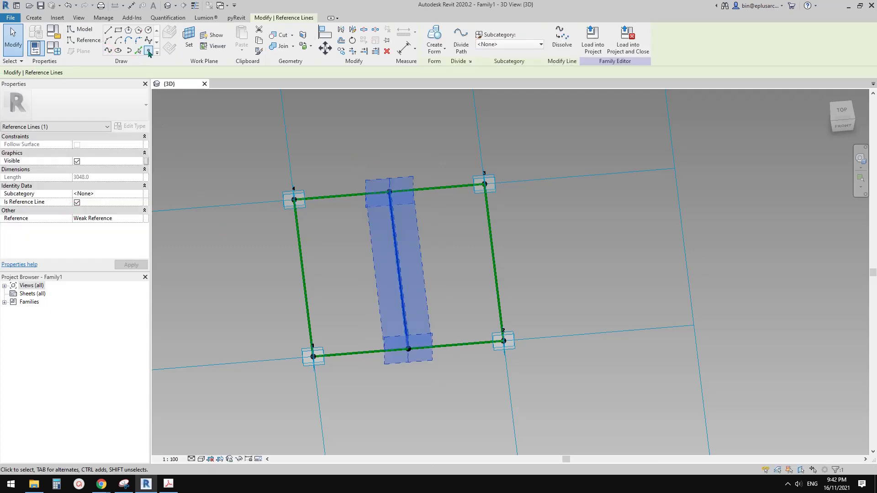
Step: Add a reference point at the middle of the new reference line and set Show Reference Planes to Always for it
{"action": "left_click", "coordinate": [149, 50]}
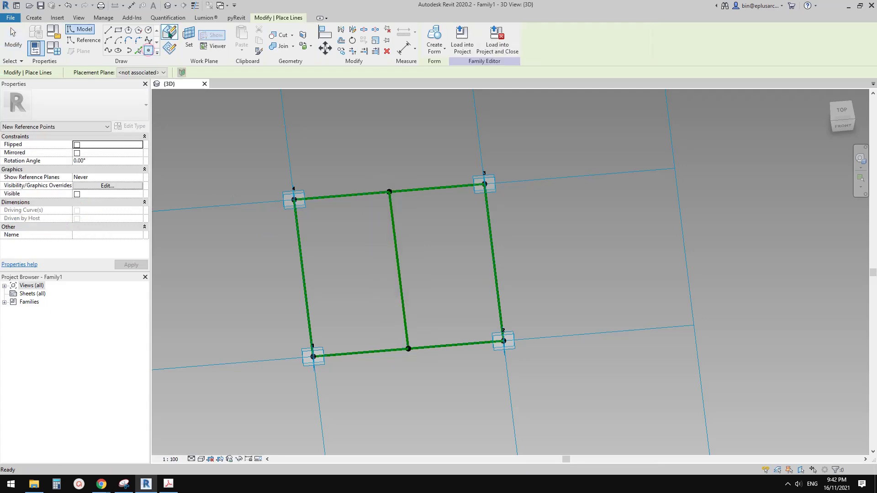
{"action": "left_click", "coordinate": [400, 271]}
{"action": "key", "text": "Escape"}
{"action": "left_click", "coordinate": [399, 271]}
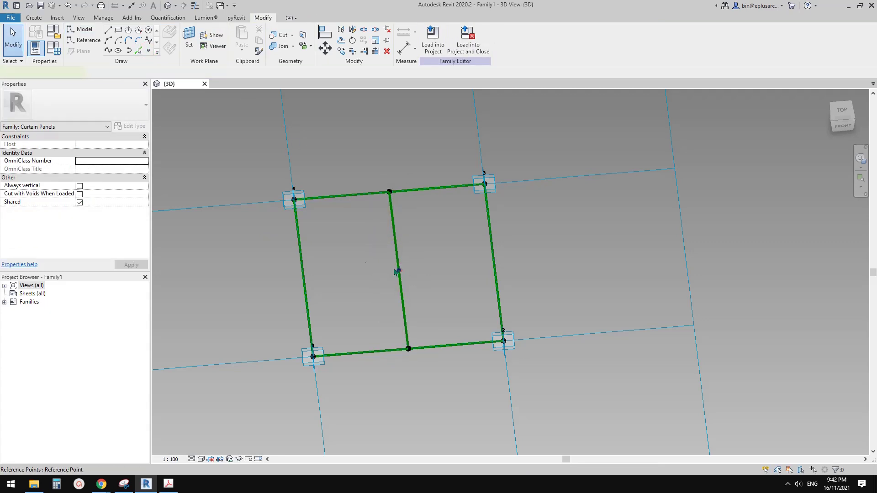
{"action": "left_click", "coordinate": [134, 182]}
{"action": "left_click", "coordinate": [83, 197]}
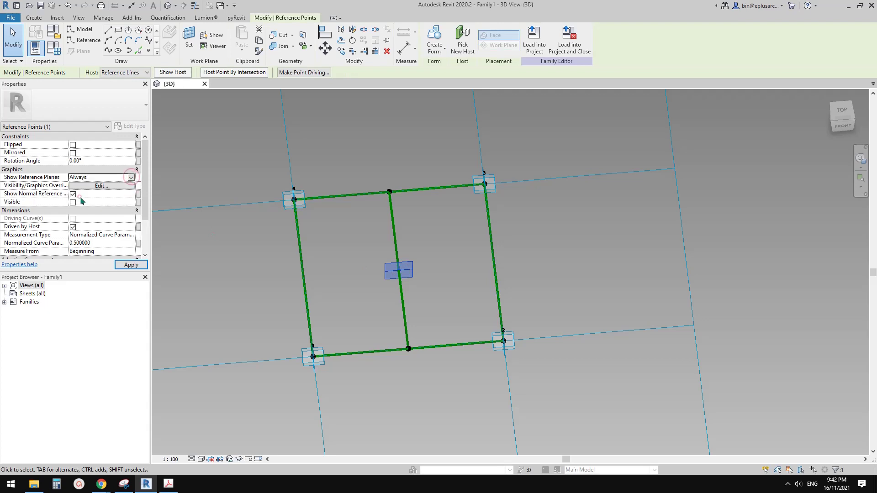
{"action": "left_click", "coordinate": [431, 284]}
Step: Set the tile pattern grid's horizontal spacing to 240 and its vertical spacing to 86
{"action": "middle_click_drag", "start_coordinate": [430, 284], "coordinate": [431, 290], "text": "shift"}
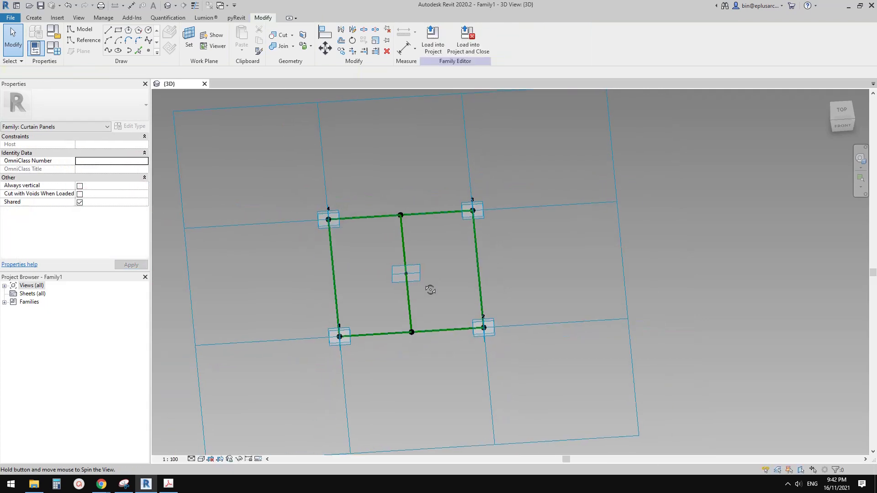
{"action": "middle_click_drag", "start_coordinate": [475, 264], "coordinate": [476, 246], "text": "shift"}
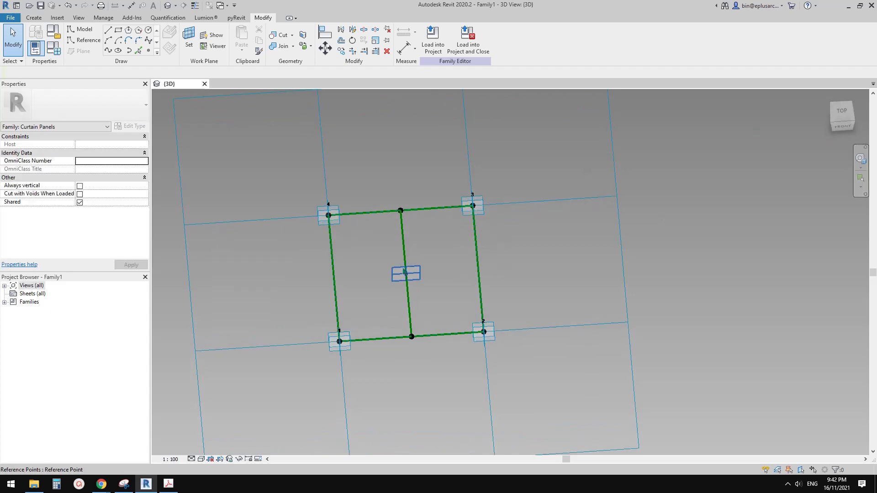
{"action": "middle_click_drag", "start_coordinate": [405, 270], "coordinate": [418, 205], "text": "shift"}
{"action": "middle_click_drag", "start_coordinate": [440, 266], "coordinate": [430, 258], "text": "shift"}
{"action": "middle_click_drag", "start_coordinate": [324, 242], "coordinate": [337, 228]}
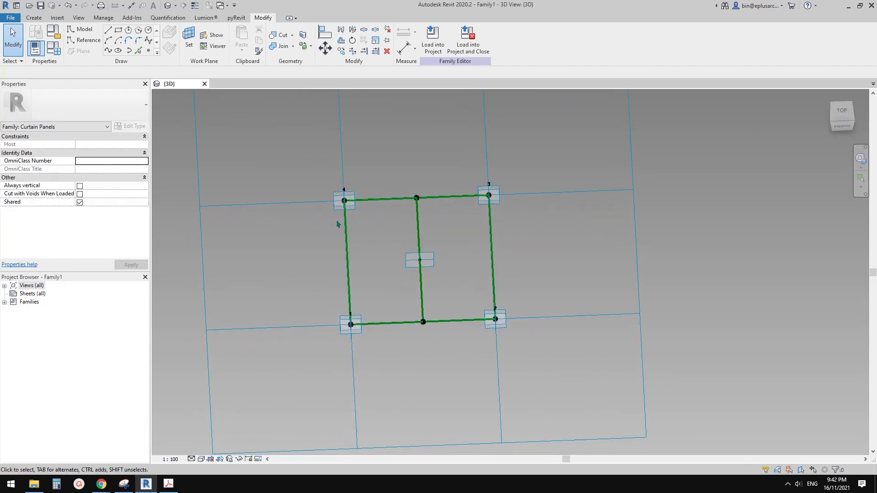
{"action": "left_click", "coordinate": [199, 173]}
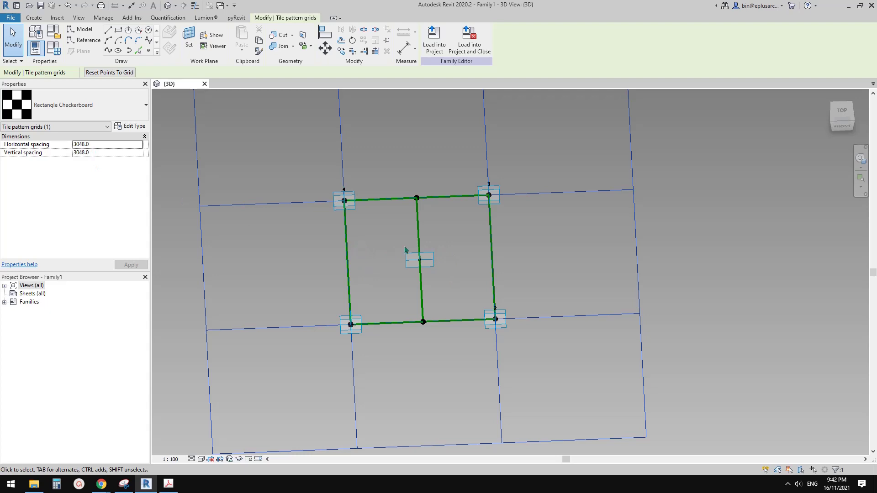
{"action": "left_click", "coordinate": [114, 145]}
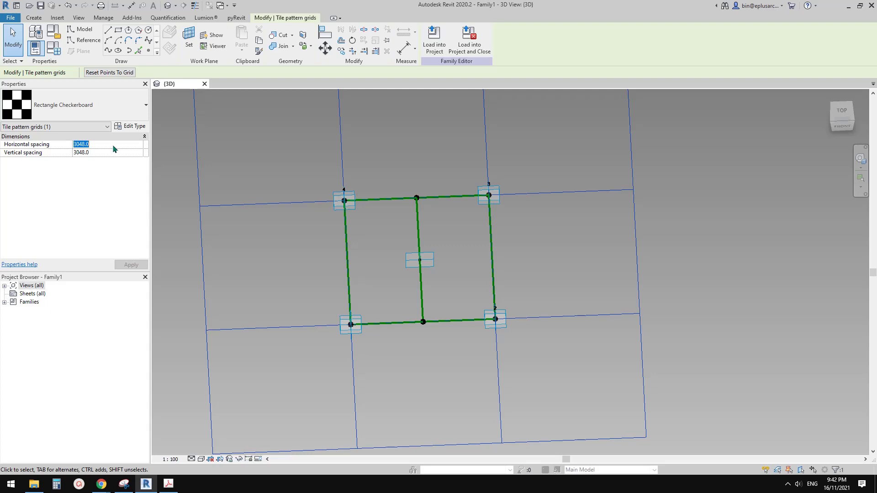
{"action": "type", "text": "23"}
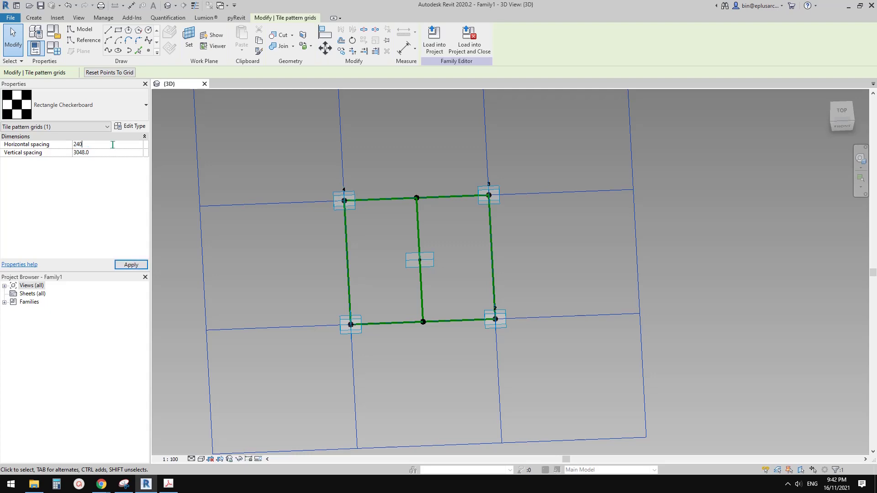
{"action": "left_click", "coordinate": [112, 154]}
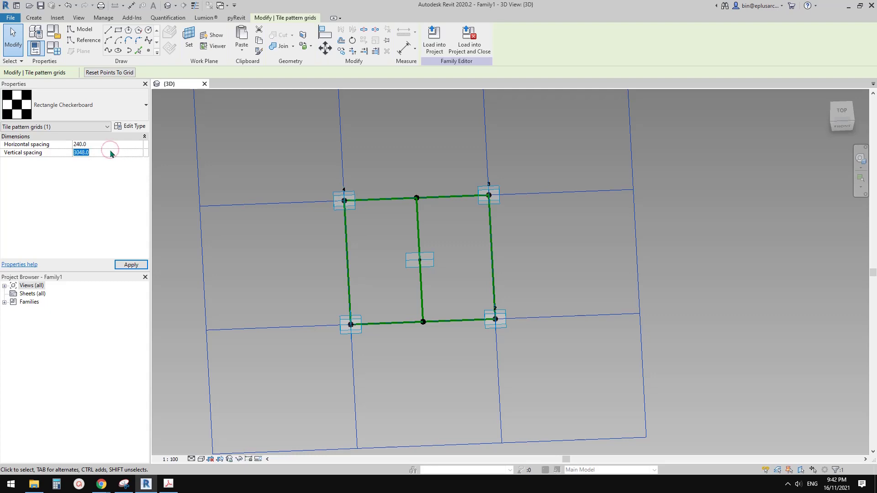
{"action": "type", "text": "8"}
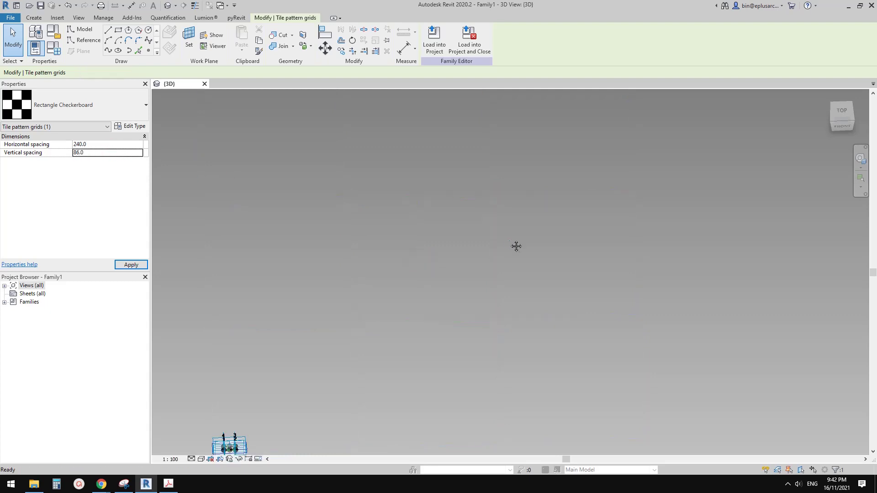
Step: Bring the resized grid into view and set the 3D view's scale to 1:10
{"action": "middle_click_drag", "start_coordinate": [349, 351], "coordinate": [436, 243]}
{"action": "scroll", "coordinate": [315, 348], "scroll_direction": "up", "scroll_amount": 1}
{"action": "scroll", "coordinate": [313, 348], "scroll_direction": "up", "scroll_amount": 6}
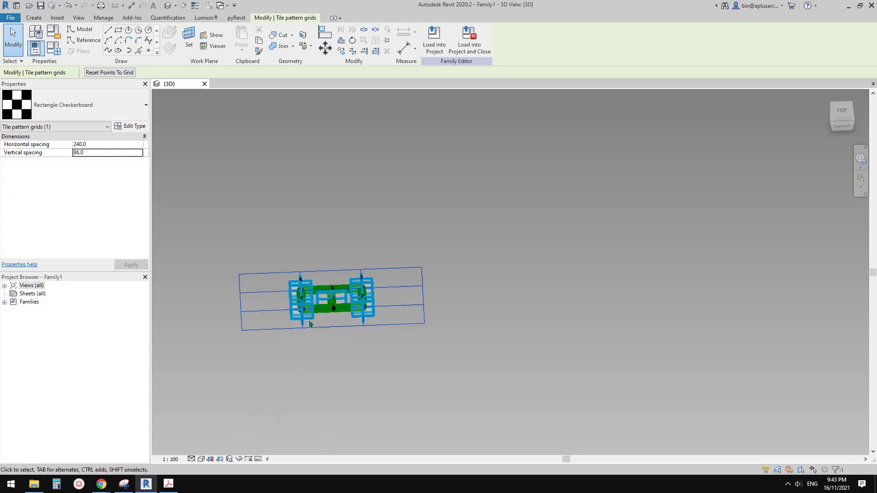
{"action": "left_click", "coordinate": [312, 324]}
{"action": "scroll", "coordinate": [341, 304], "scroll_direction": "up", "scroll_amount": 2}
{"action": "middle_click_drag", "start_coordinate": [349, 309], "coordinate": [361, 335], "text": "shift"}
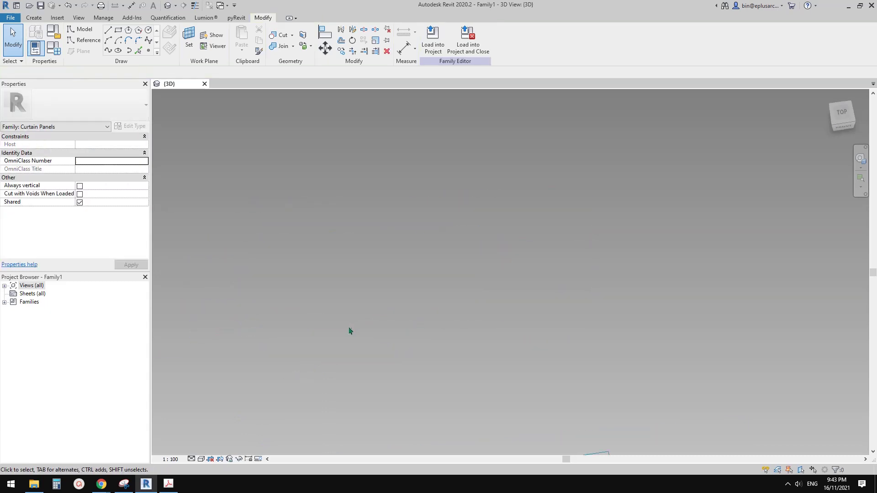
{"action": "scroll", "coordinate": [367, 373], "scroll_direction": "up", "scroll_amount": 5}
{"action": "left_click", "coordinate": [367, 373]}
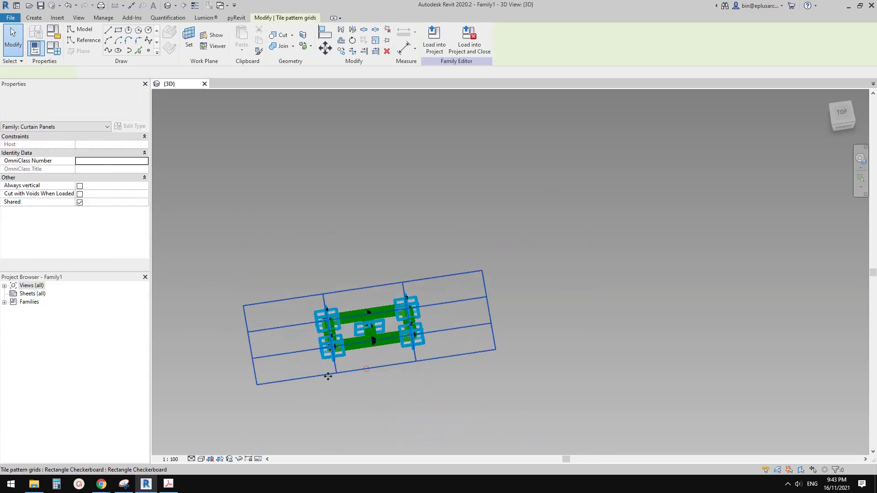
{"action": "scroll", "coordinate": [358, 347], "scroll_direction": "up", "scroll_amount": 3}
{"action": "left_click", "coordinate": [176, 460]}
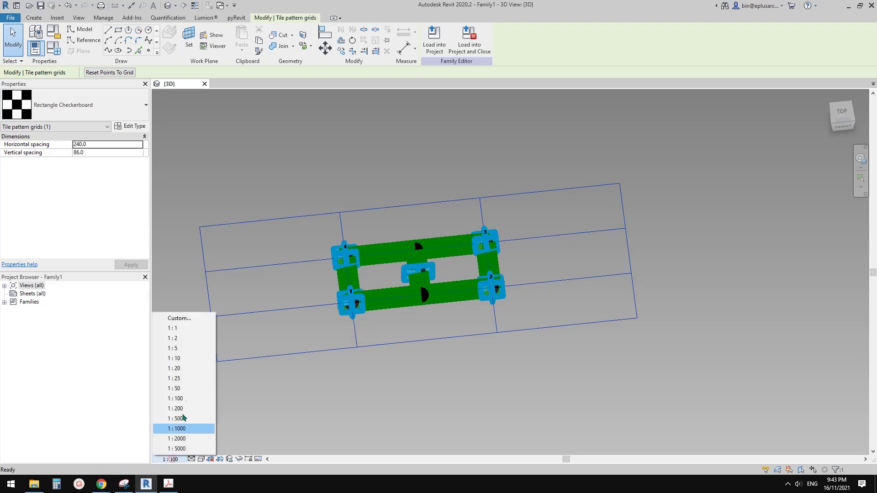
{"action": "left_click", "coordinate": [181, 358]}
Step: Switch to Snipping Tool and capture a new snip of the tile pattern grid in the 3D view
{"action": "middle_click_drag", "start_coordinate": [449, 279], "coordinate": [410, 302], "text": "shift"}
{"action": "scroll", "coordinate": [435, 252], "scroll_direction": "up", "scroll_amount": 2}
{"action": "scroll", "coordinate": [417, 294], "scroll_direction": "down", "scroll_amount": 1}
{"action": "scroll", "coordinate": [409, 305], "scroll_direction": "down", "scroll_amount": 2}
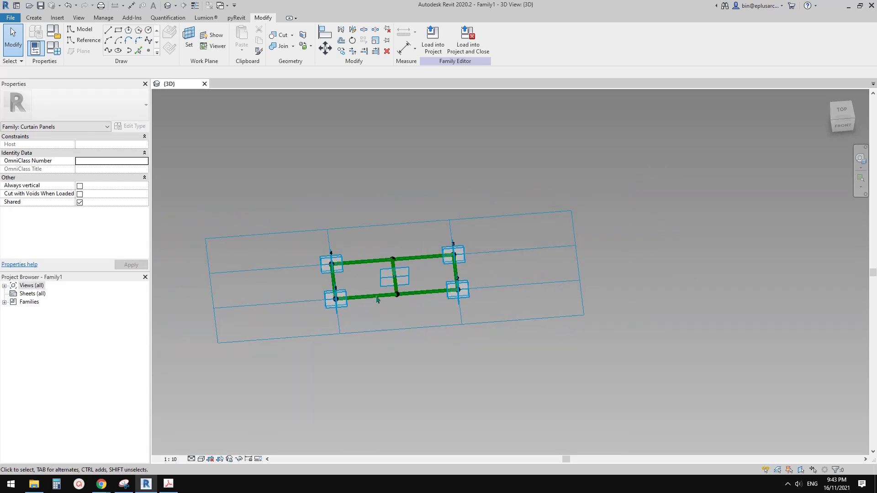
{"action": "middle_click_drag", "start_coordinate": [371, 310], "coordinate": [348, 287]}
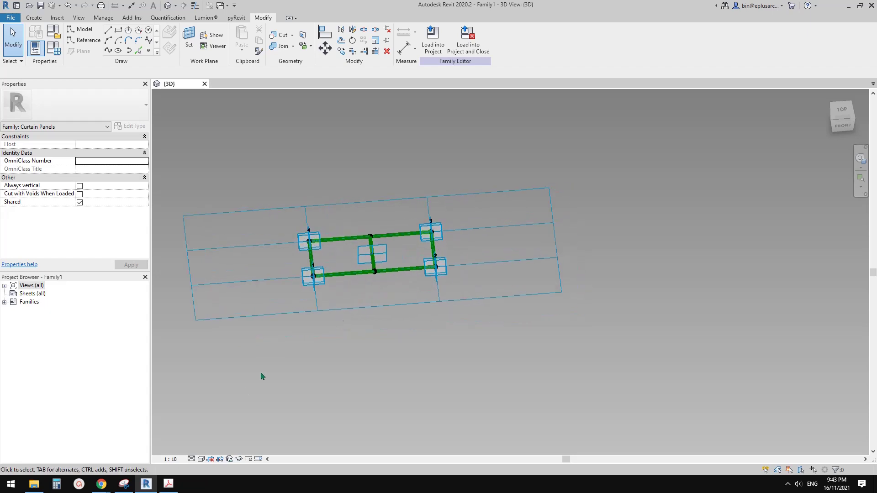
{"action": "left_click", "coordinate": [124, 488]}
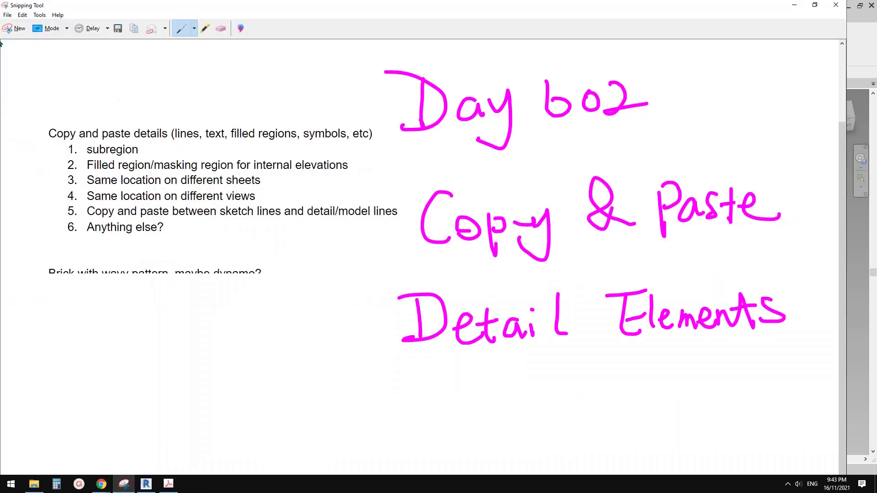
{"action": "left_click", "coordinate": [16, 29]}
{"action": "left_click_drag", "start_coordinate": [247, 118], "coordinate": [718, 408]}
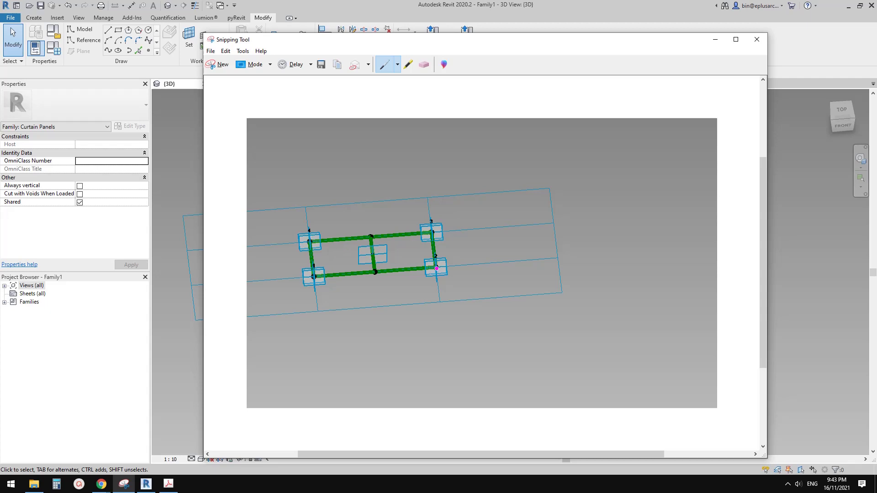
Step: Sketch brick outlines over the snip's grid cells, extending the checkerboard with one more brick beside the upper and lower ones, and return to Revit
{"action": "mouse_move", "coordinate": [437, 269]}
{"action": "left_mouse_down"}
{"action": "mouse_move", "coordinate": [441, 302]}
{"action": "mouse_move", "coordinate": [451, 267]}
{"action": "mouse_move", "coordinate": [554, 259]}
{"action": "mouse_move", "coordinate": [561, 292]}
{"action": "mouse_move", "coordinate": [427, 301]}
{"action": "left_mouse_up"}
{"action": "mouse_move", "coordinate": [433, 234]}
{"action": "left_mouse_down"}
{"action": "mouse_move", "coordinate": [429, 197]}
{"action": "mouse_move", "coordinate": [548, 187]}
{"action": "left_mouse_up"}
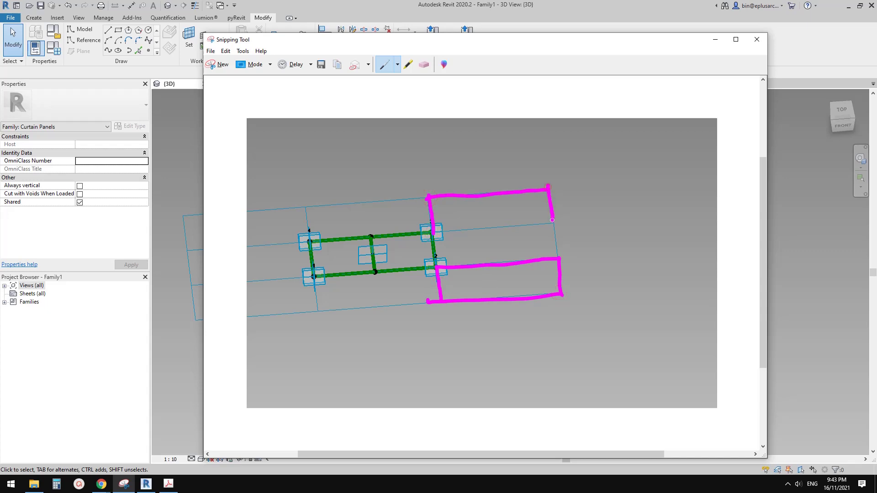
{"action": "mouse_move", "coordinate": [437, 227]}
{"action": "left_mouse_down"}
{"action": "mouse_move", "coordinate": [540, 225]}
{"action": "mouse_move", "coordinate": [556, 258]}
{"action": "left_mouse_up"}
{"action": "mouse_move", "coordinate": [558, 221]}
{"action": "left_mouse_down"}
{"action": "mouse_move", "coordinate": [658, 216]}
{"action": "mouse_move", "coordinate": [668, 250]}
{"action": "mouse_move", "coordinate": [557, 258]}
{"action": "left_mouse_up"}
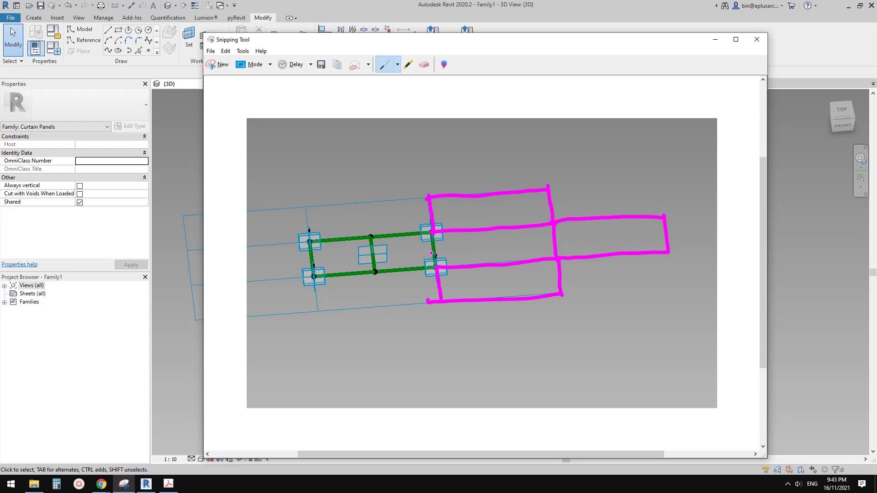
{"action": "left_click", "coordinate": [189, 189]}
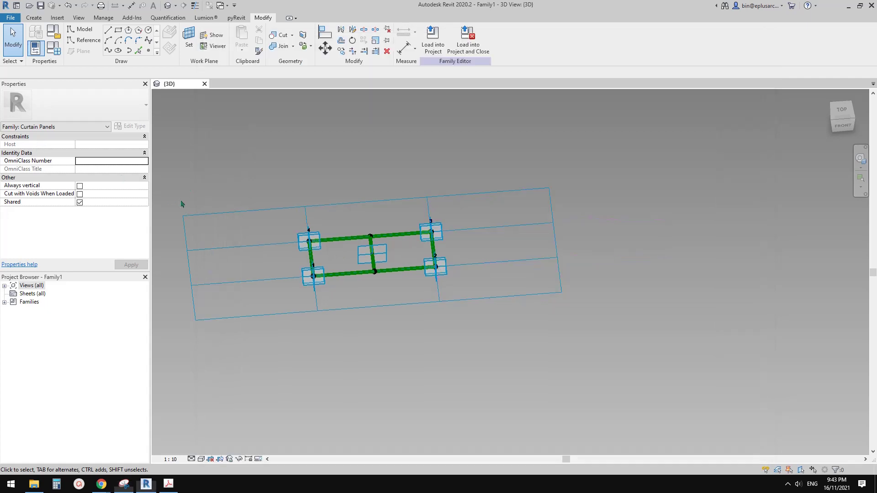
Step: Set the tile pattern grid's horizontal spacing to 120
{"action": "left_click", "coordinate": [188, 215]}
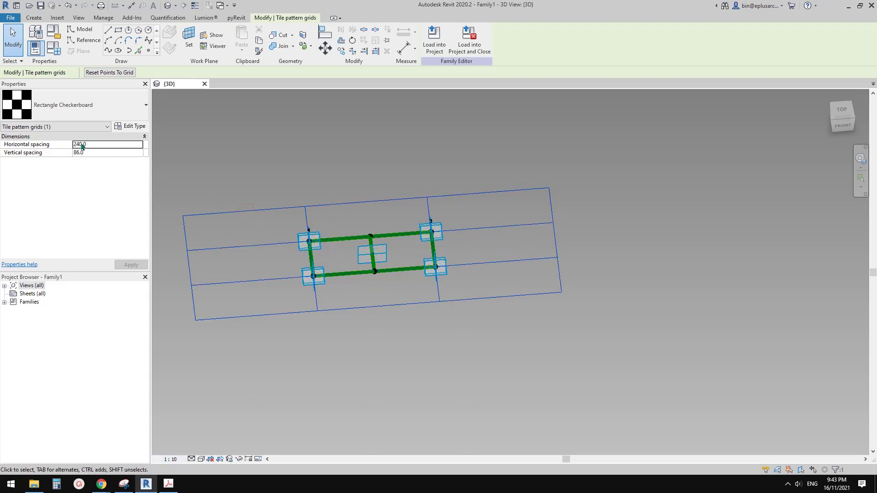
{"action": "left_click", "coordinate": [98, 144]}
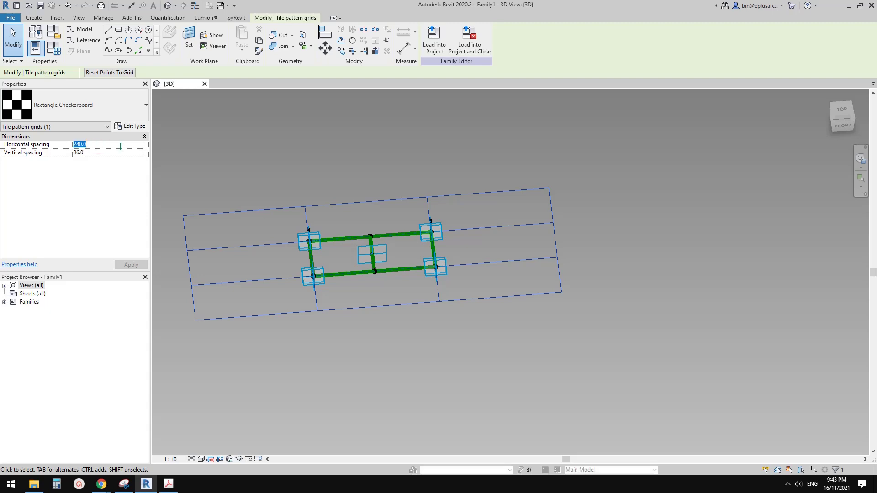
{"action": "type", "text": "120.0"}
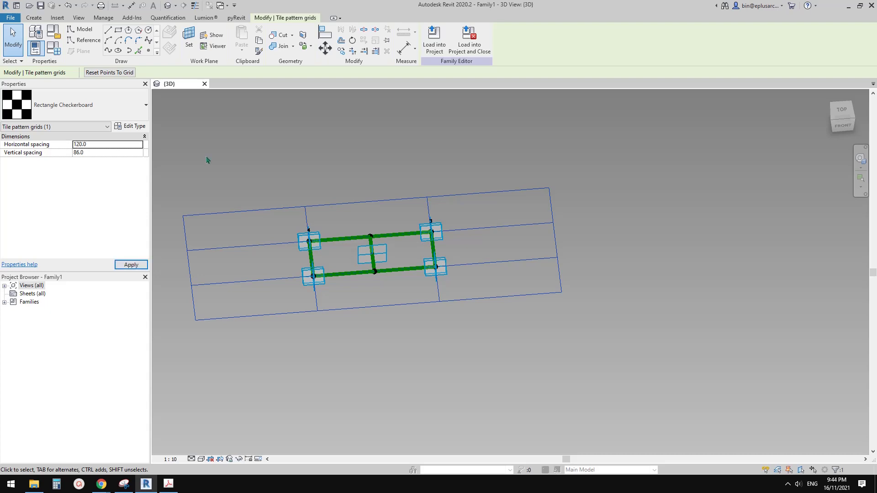
{"action": "middle_click_drag", "start_coordinate": [320, 264], "coordinate": [363, 245]}
{"action": "scroll", "coordinate": [344, 255], "scroll_direction": "up", "scroll_amount": 3}
{"action": "key", "text": "Escape"}
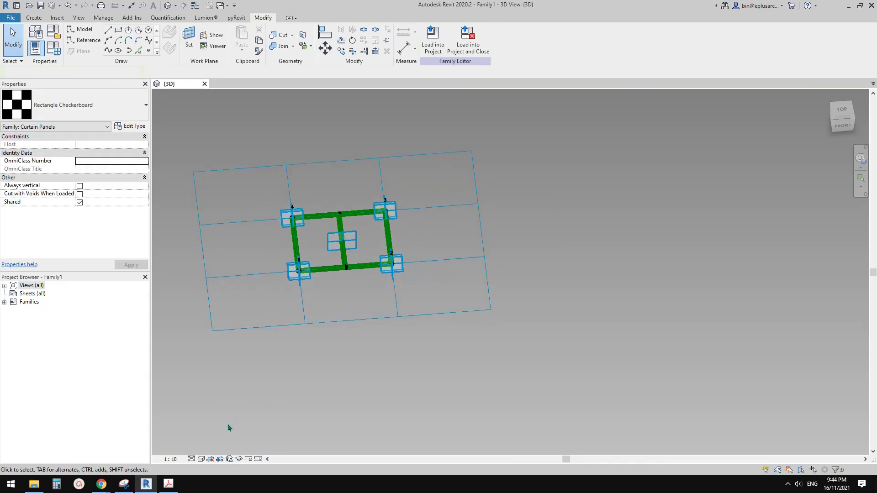
Step: Switch to Snipping Tool and capture a new snip of the narrowed tile pattern grid
{"action": "left_click", "coordinate": [134, 487]}
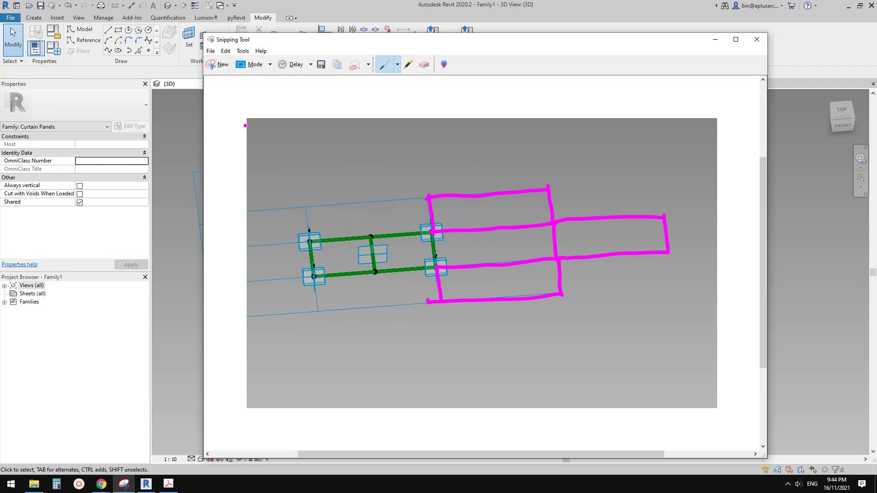
{"action": "left_click", "coordinate": [218, 64]}
{"action": "left_click_drag", "start_coordinate": [624, 113], "coordinate": [163, 385]}
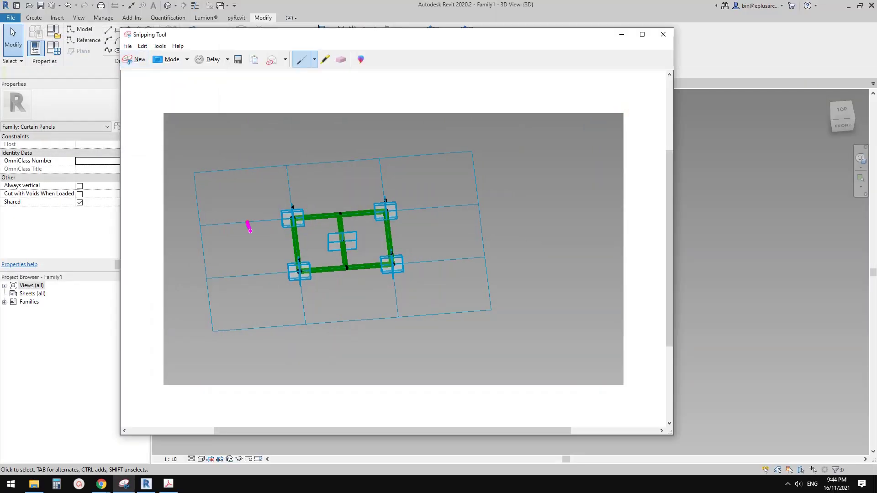
Step: Sketch four overlapping brick outlines on the snip, each wider than its grid cell and staggered by row, and return to Revit
{"action": "left_click_drag", "start_coordinate": [250, 231], "coordinate": [256, 274]}
{"action": "mouse_move", "coordinate": [247, 222]}
{"action": "left_mouse_down"}
{"action": "mouse_move", "coordinate": [427, 209]}
{"action": "mouse_move", "coordinate": [433, 248]}
{"action": "left_mouse_up"}
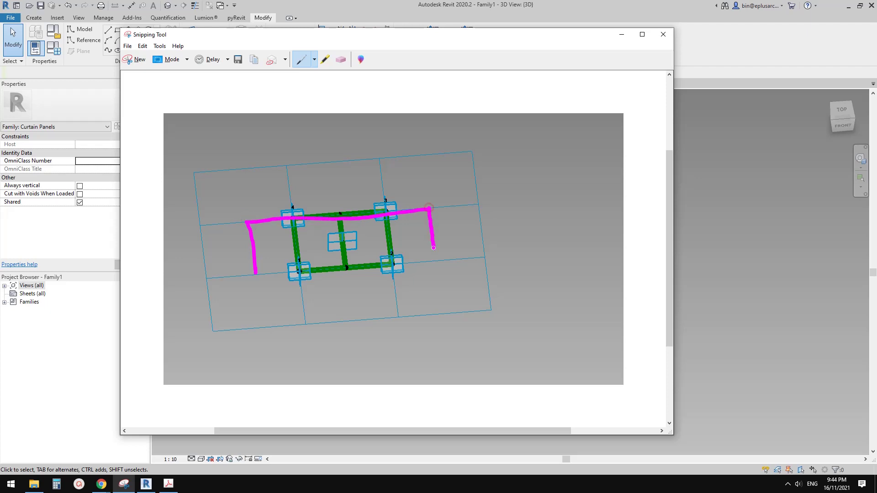
{"action": "left_click_drag", "start_coordinate": [259, 273], "coordinate": [437, 261]}
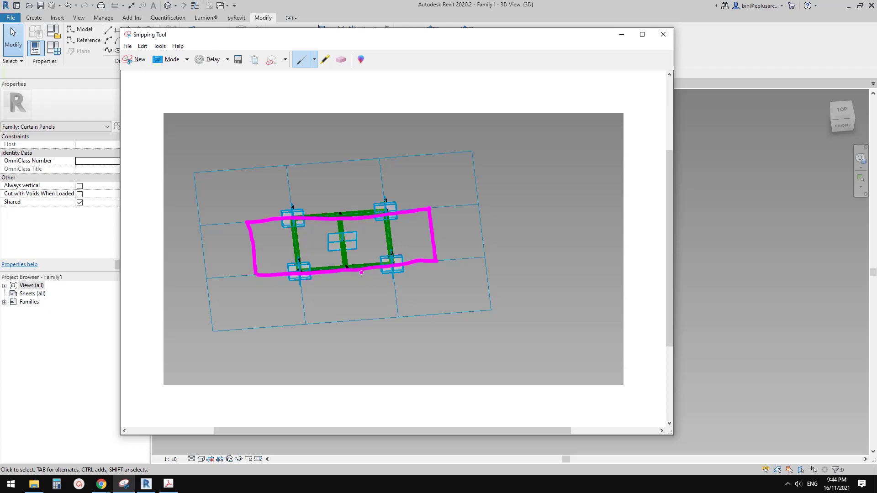
{"action": "left_click_drag", "start_coordinate": [362, 272], "coordinate": [366, 313]}
{"action": "mouse_move", "coordinate": [444, 262]}
{"action": "left_mouse_down"}
{"action": "mouse_move", "coordinate": [516, 254]}
{"action": "mouse_move", "coordinate": [528, 297]}
{"action": "mouse_move", "coordinate": [364, 314]}
{"action": "left_mouse_up"}
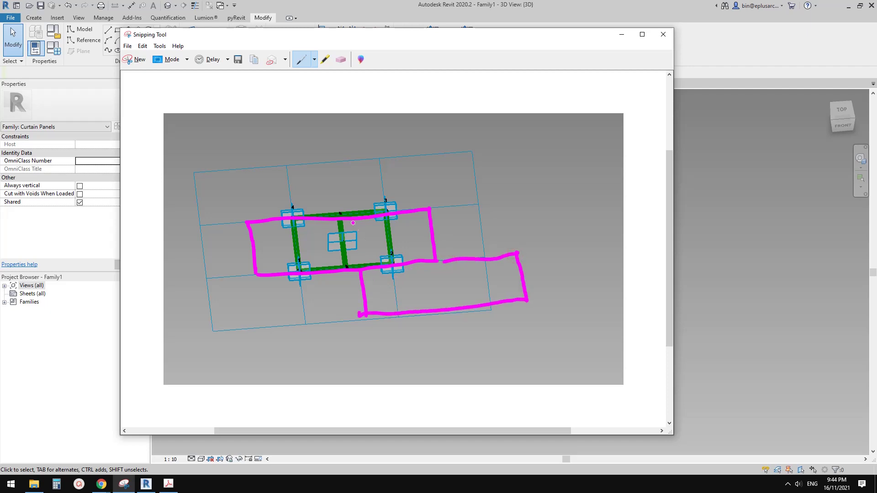
{"action": "mouse_move", "coordinate": [351, 213]}
{"action": "left_mouse_down"}
{"action": "mouse_move", "coordinate": [342, 154]}
{"action": "mouse_move", "coordinate": [507, 152]}
{"action": "mouse_move", "coordinate": [509, 199]}
{"action": "mouse_move", "coordinate": [360, 209]}
{"action": "left_mouse_up"}
{"action": "left_click_drag", "start_coordinate": [437, 209], "coordinate": [442, 258]}
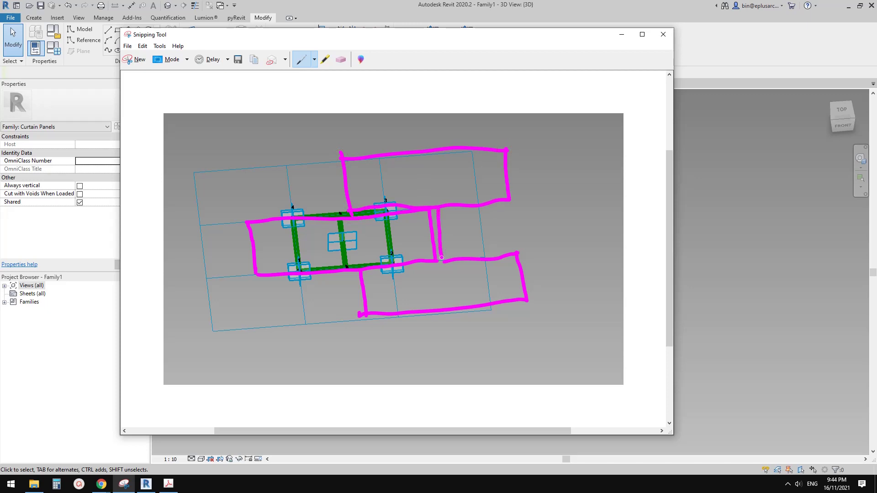
{"action": "mouse_move", "coordinate": [445, 206]}
{"action": "left_mouse_down"}
{"action": "mouse_move", "coordinate": [578, 189]}
{"action": "mouse_move", "coordinate": [591, 244]}
{"action": "mouse_move", "coordinate": [467, 253]}
{"action": "left_mouse_up"}
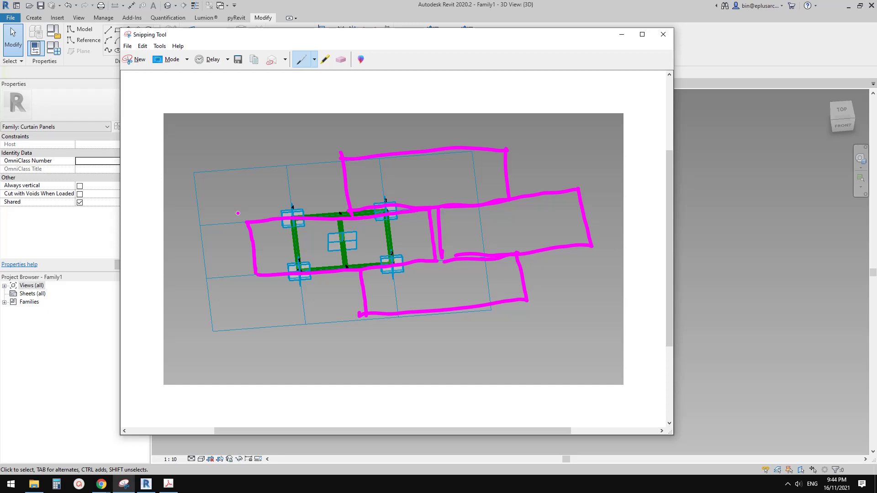
{"action": "left_click", "coordinate": [92, 232]}
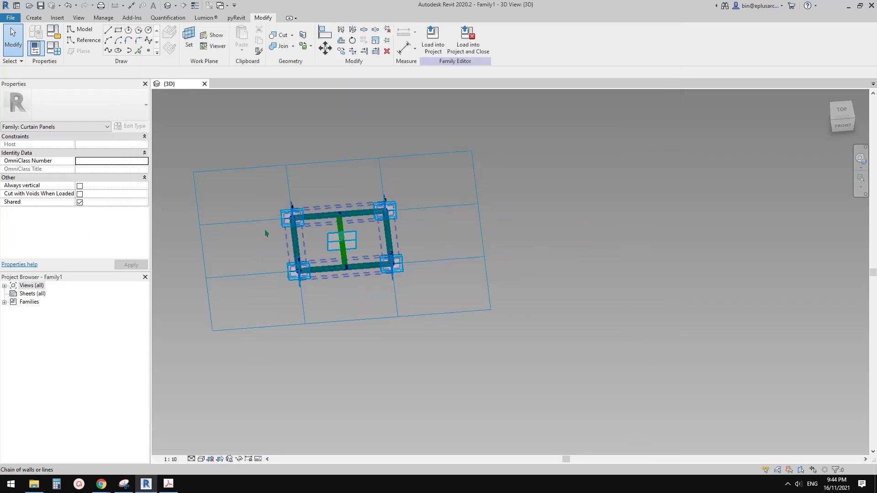
Step: Set the tile pattern grid's horizontal spacing to 140
{"action": "left_click", "coordinate": [236, 168]}
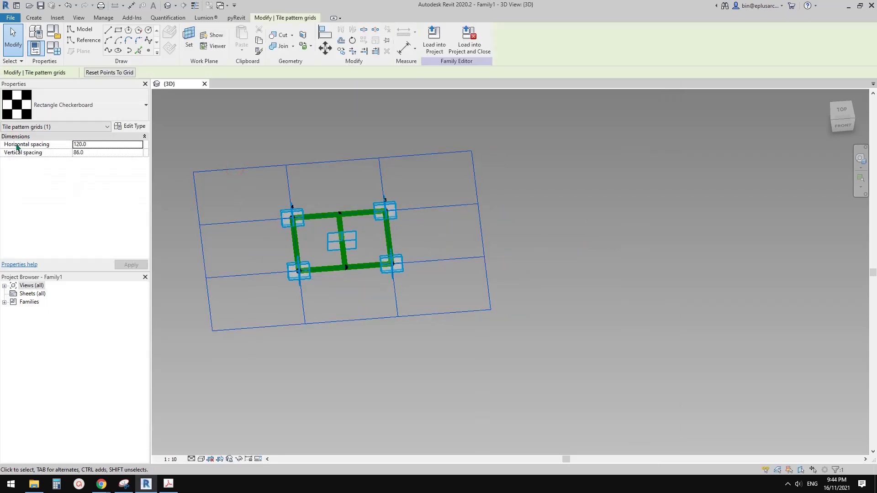
{"action": "double_click", "coordinate": [113, 143]}
{"action": "type", "text": "14"}
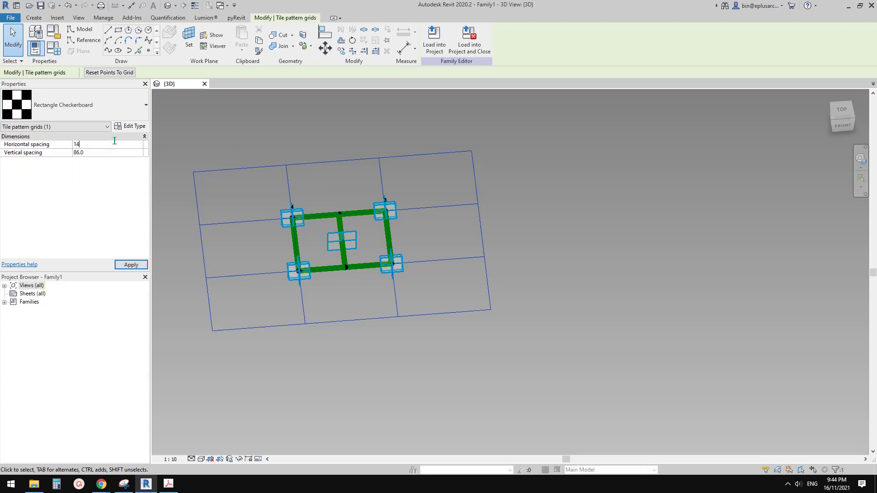
{"action": "middle_click_drag", "start_coordinate": [344, 278], "coordinate": [391, 278]}
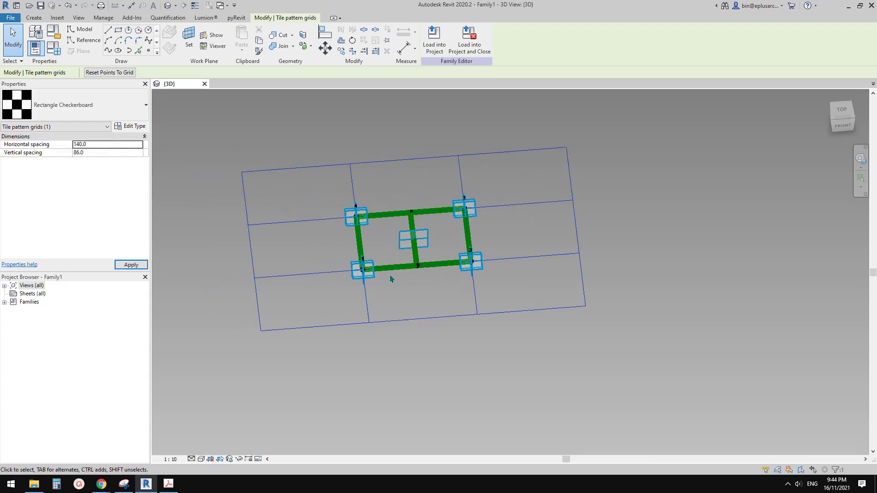
Step: Start a rectangle of reference lines and set the middle reference point's plane perpendicular to the central reference line as its work plane
{"action": "scroll", "coordinate": [392, 277], "scroll_direction": "up", "scroll_amount": 2}
{"action": "left_click", "coordinate": [416, 249]}
{"action": "scroll", "coordinate": [416, 250], "scroll_direction": "up", "scroll_amount": 1}
{"action": "middle_click_drag", "start_coordinate": [416, 250], "coordinate": [429, 235], "text": "shift"}
{"action": "left_click", "coordinate": [432, 256]}
{"action": "scroll", "coordinate": [432, 247], "scroll_direction": "down", "scroll_amount": 1}
{"action": "scroll", "coordinate": [422, 233], "scroll_direction": "up", "scroll_amount": 1}
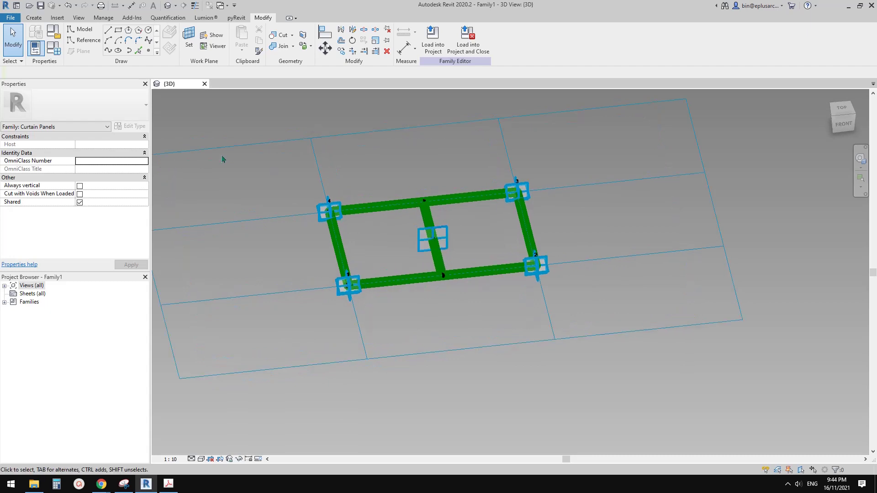
{"action": "left_click", "coordinate": [84, 40]}
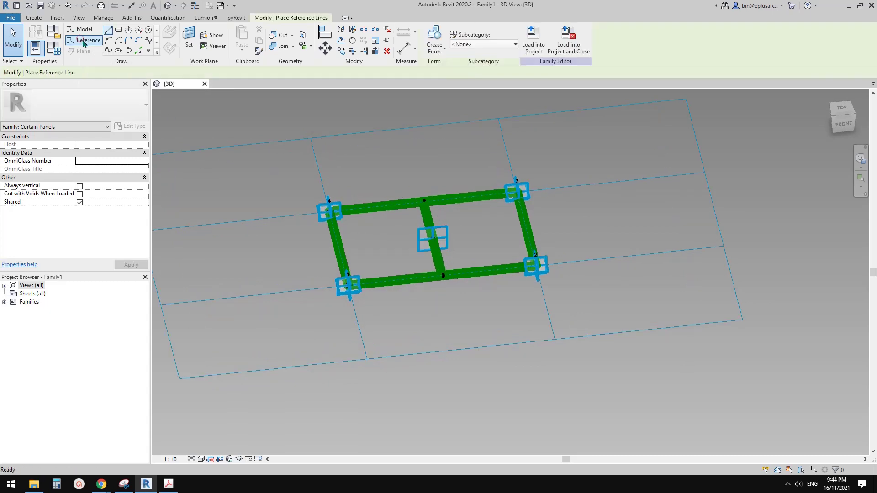
{"action": "left_click", "coordinate": [119, 30]}
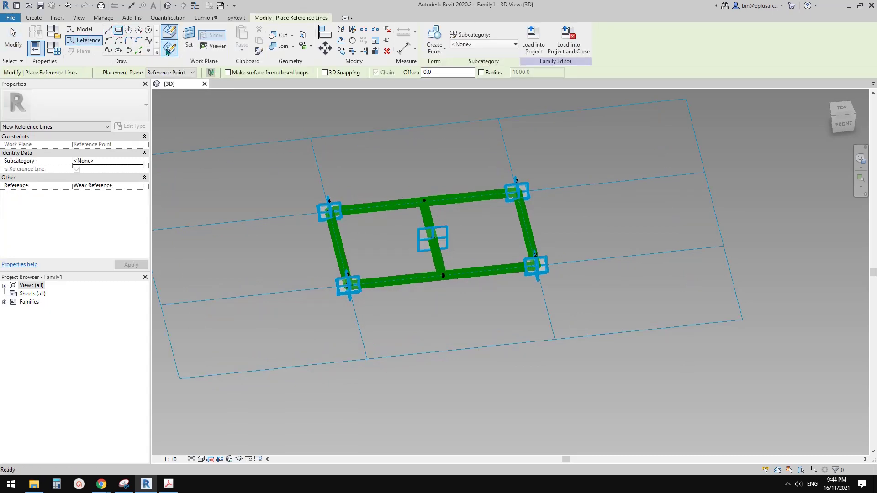
{"action": "left_click", "coordinate": [189, 37]}
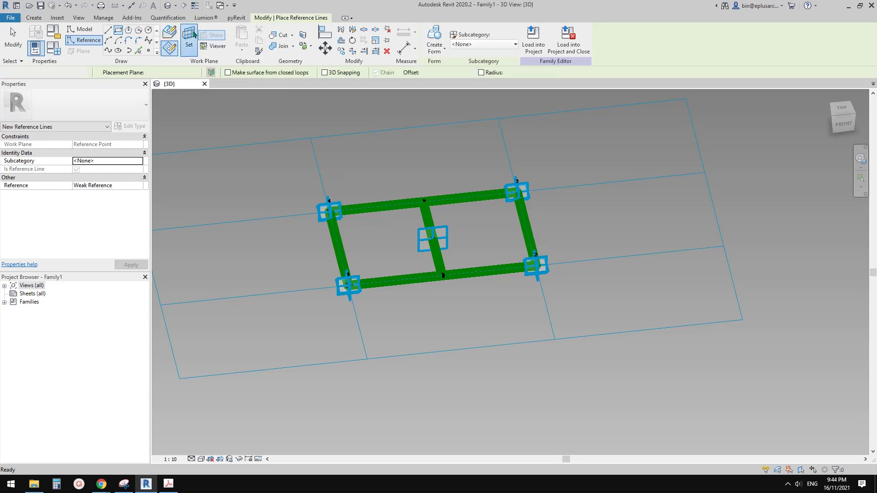
{"action": "left_click", "coordinate": [447, 225]}
{"action": "middle_click_drag", "start_coordinate": [444, 235], "coordinate": [423, 196], "text": "shift"}
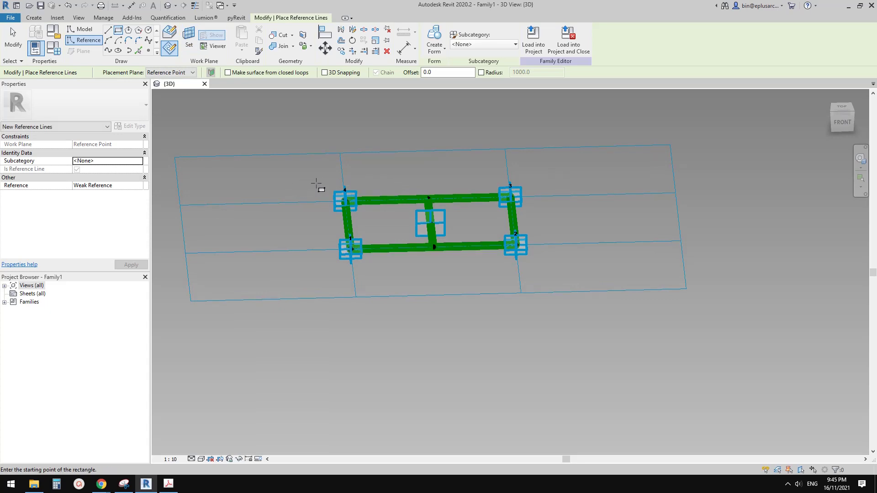
Step: Draw a reference line rectangle about 215 by 60 mm around the middle reference point, on its upright plane
{"action": "left_click", "coordinate": [301, 175]}
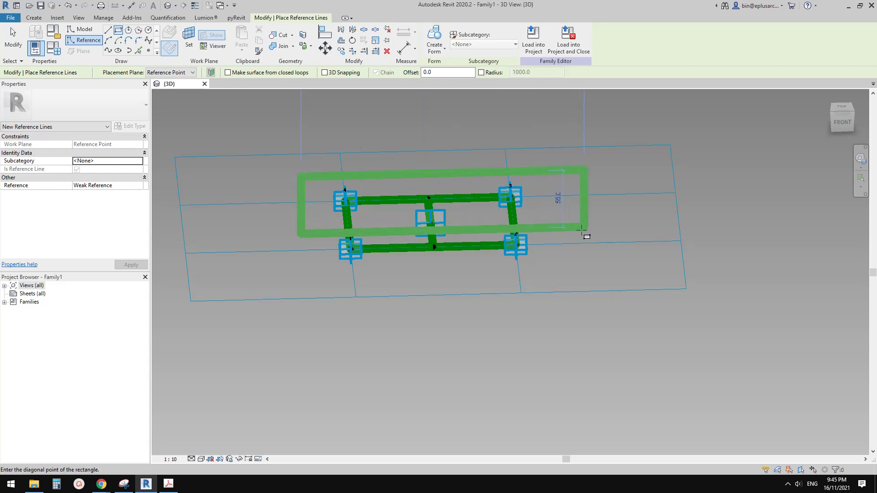
{"action": "left_click", "coordinate": [554, 233]}
{"action": "key", "text": "Escape"}
{"action": "key", "text": "Escape"}
Step: Set the 3D view's scale to 1:5
{"action": "middle_click_drag", "start_coordinate": [452, 253], "coordinate": [257, 384], "text": "shift"}
{"action": "left_click", "coordinate": [171, 459]}
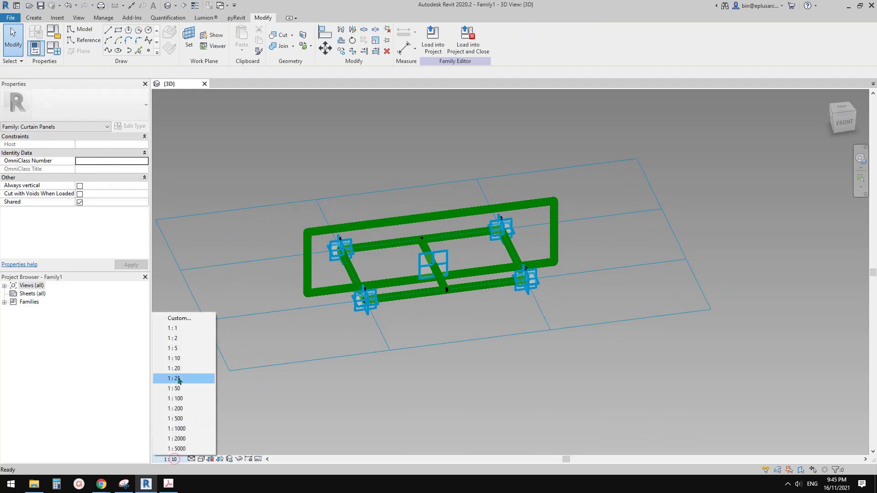
{"action": "left_click", "coordinate": [180, 349]}
Step: Set the reference rectangle's length to 230 mm by moving its short side
{"action": "middle_click_drag", "start_coordinate": [576, 232], "coordinate": [495, 191], "text": "shift"}
{"action": "left_click", "coordinate": [552, 235]}
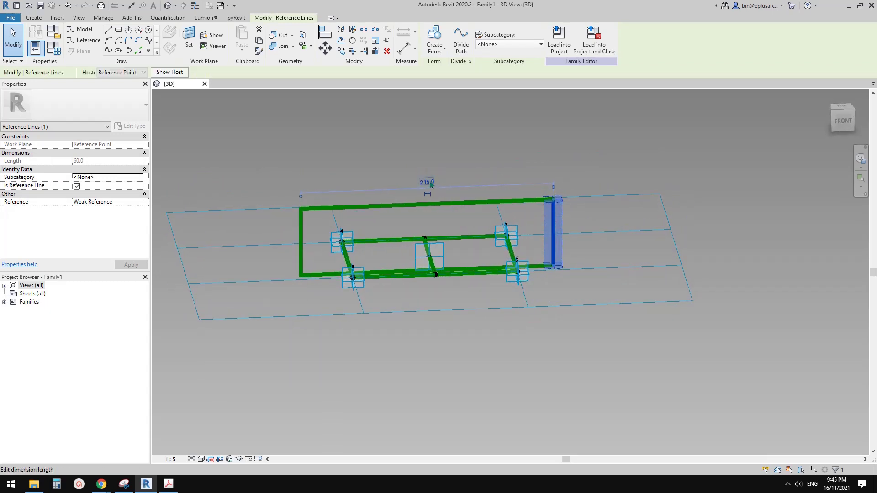
{"action": "left_click", "coordinate": [427, 181]}
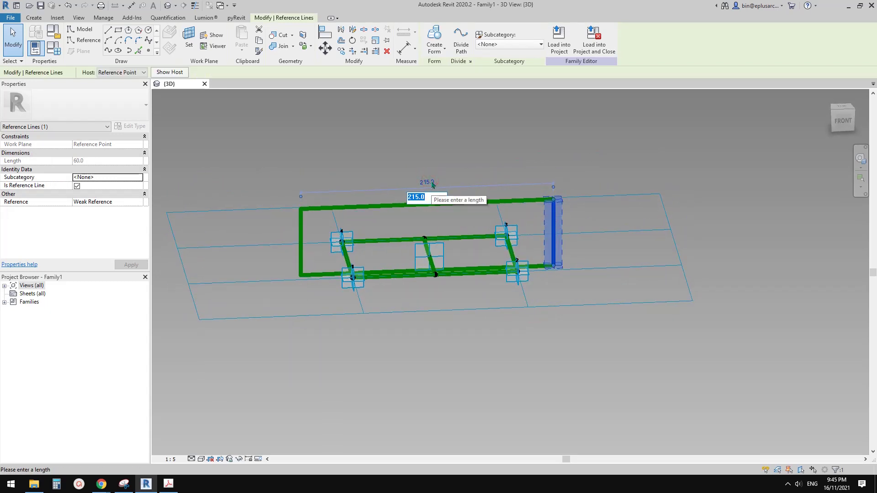
{"action": "type", "text": "230"}
{"action": "key", "text": "Return"}
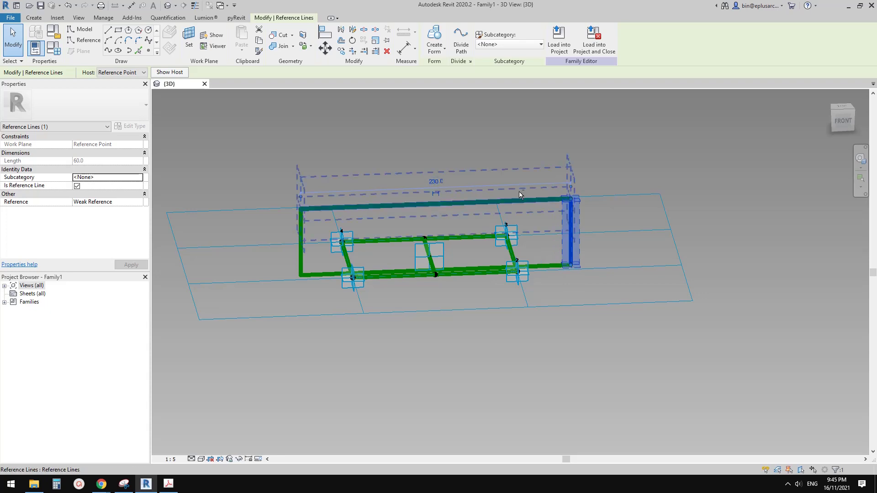
Step: Set the reference rectangle's height to 110 mm by moving its upper long side
{"action": "middle_click_drag", "start_coordinate": [452, 196], "coordinate": [544, 215], "text": "shift"}
{"action": "left_click", "coordinate": [480, 221]}
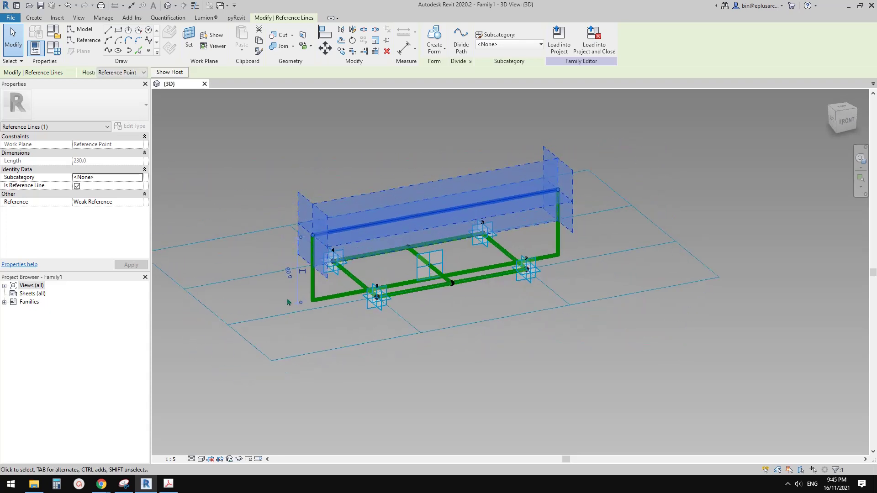
{"action": "left_click", "coordinate": [288, 275]}
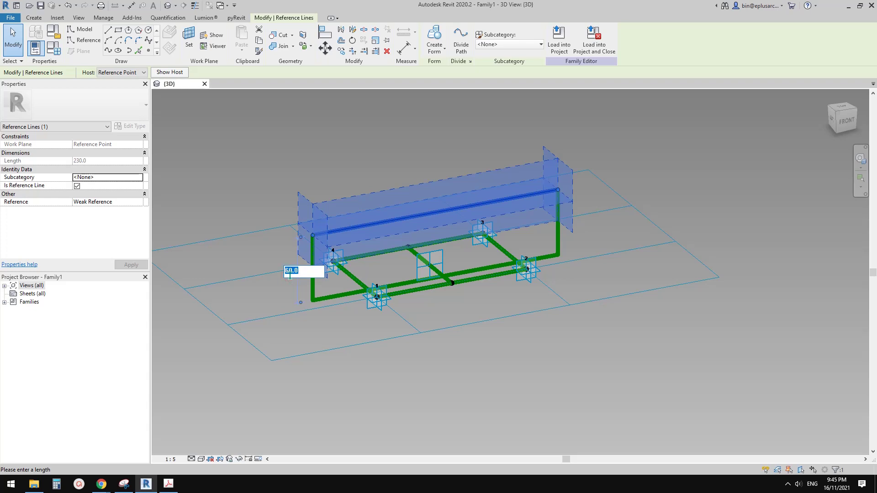
{"action": "type", "text": "110"}
{"action": "middle_click_drag", "start_coordinate": [502, 167], "coordinate": [449, 210], "text": "shift"}
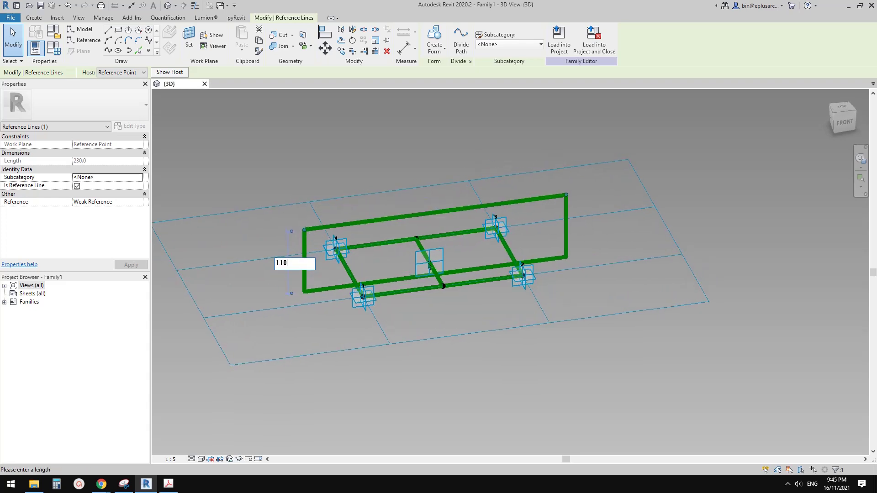
{"action": "middle_click_drag", "start_coordinate": [429, 265], "coordinate": [434, 107], "text": "shift"}
{"action": "key", "text": "Return"}
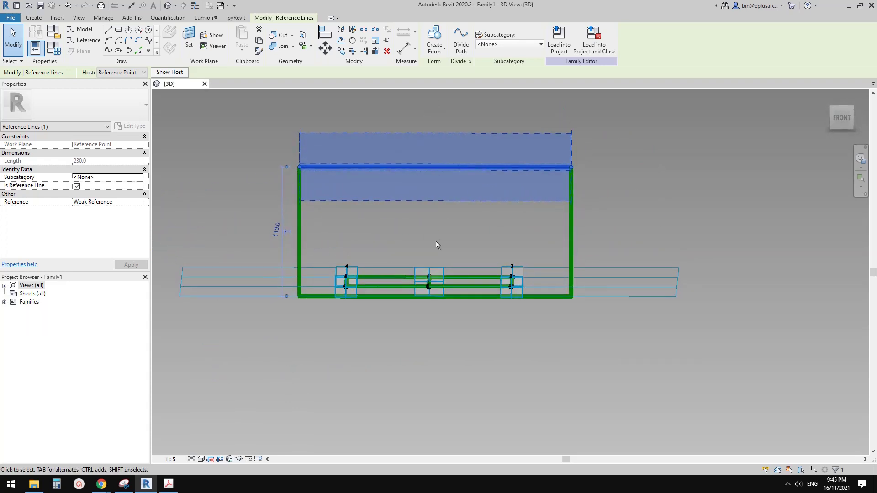
Step: Try to move only the upper reference line from the rectangle's lower corner to the middle reference point, and undo the move
{"action": "middle_click_drag", "start_coordinate": [432, 279], "coordinate": [364, 293], "text": "shift"}
{"action": "key", "text": "v"}
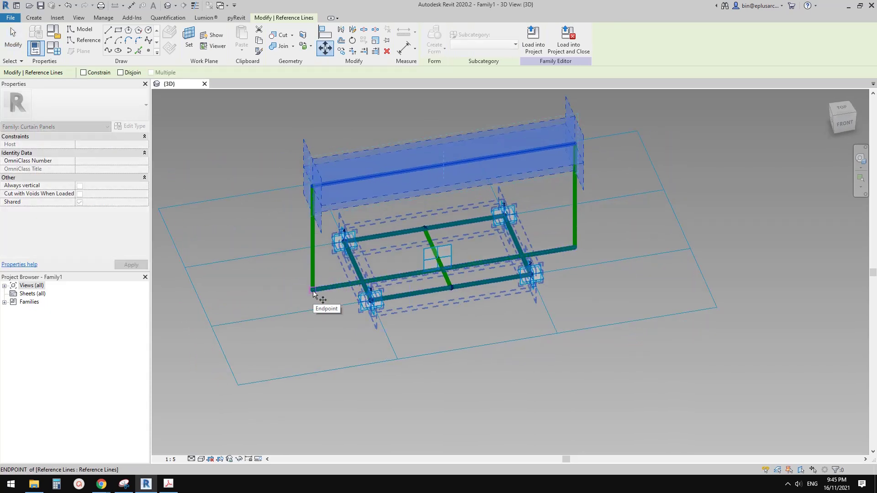
{"action": "left_click", "coordinate": [313, 291]}
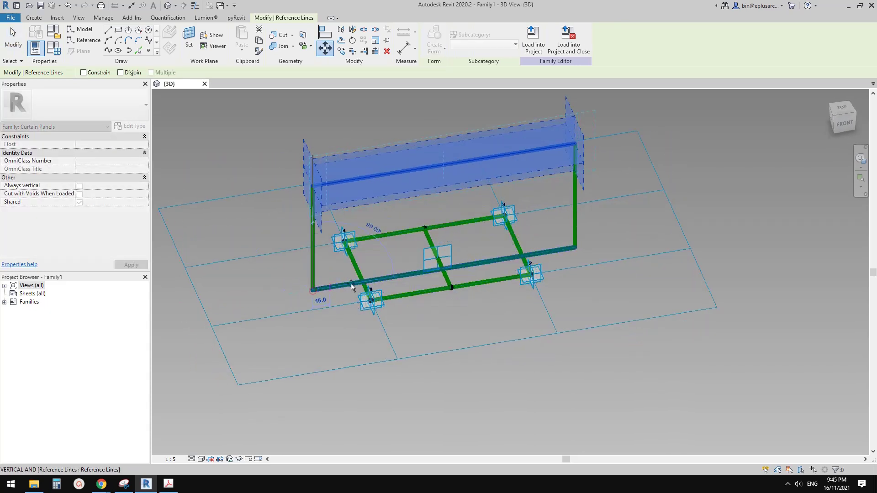
{"action": "left_click", "coordinate": [439, 260]}
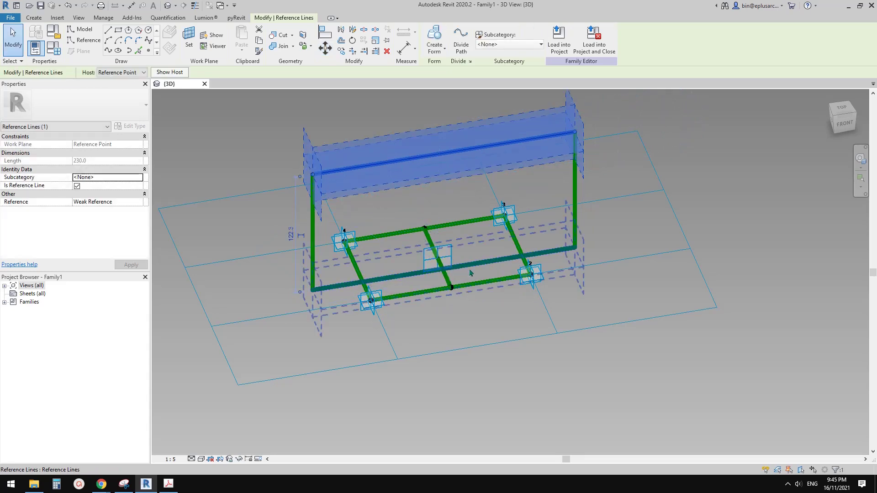
{"action": "key", "text": "ctrl+z"}
Step: Select the rectangle's whole chain of four reference lines and move it by its lower corner onto the middle reference point
{"action": "key", "text": "Tab"}
{"action": "key", "text": "Tab"}
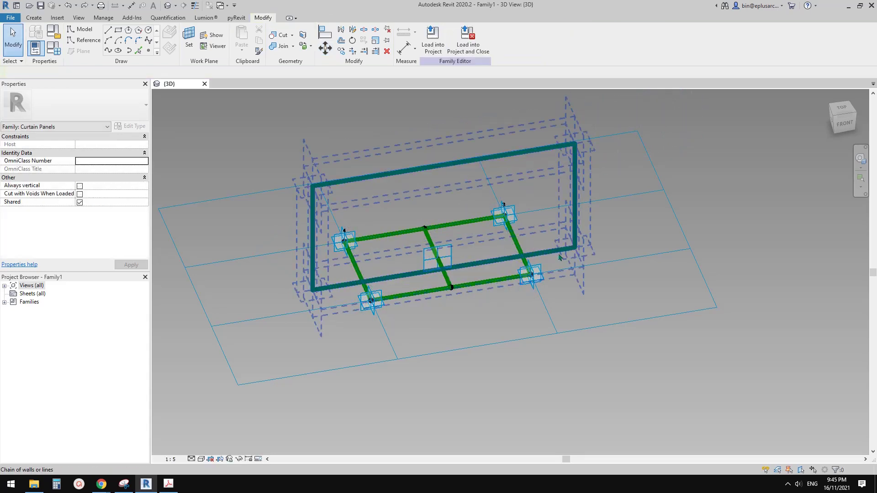
{"action": "left_click", "coordinate": [559, 257]}
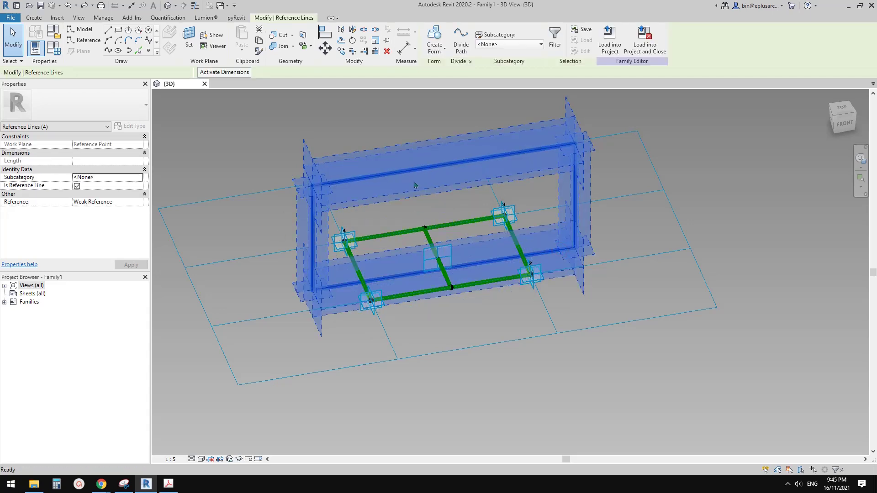
{"action": "key", "text": "m"}
{"action": "key", "text": "v"}
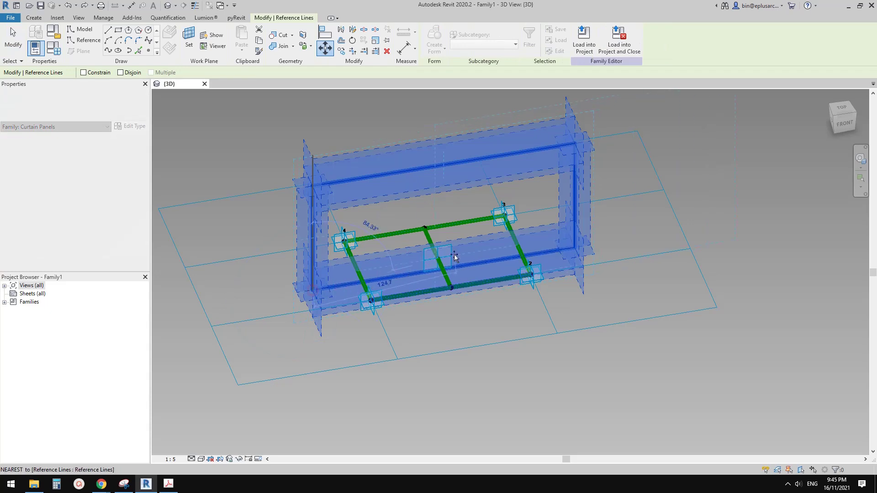
{"action": "left_click", "coordinate": [437, 260]}
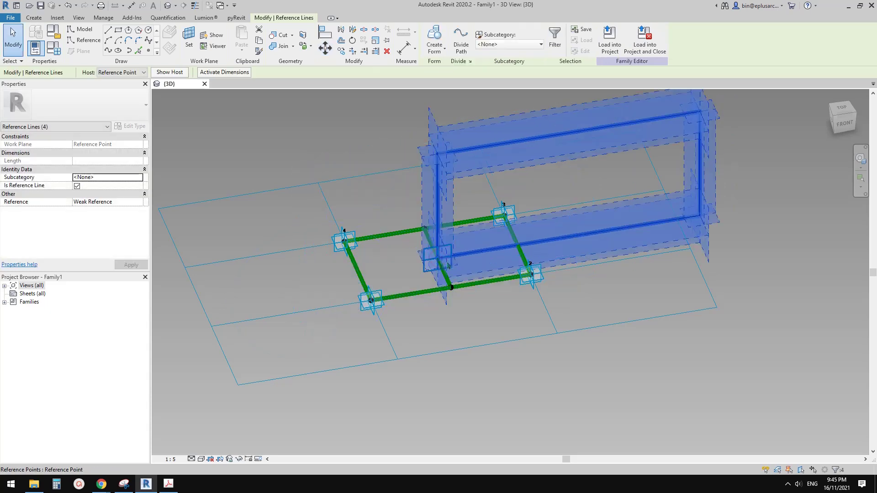
Step: Centre the rectangle on the middle reference point by moving it from the midpoints of its lower and short sides
{"action": "key", "text": "m"}
{"action": "key", "text": "v"}
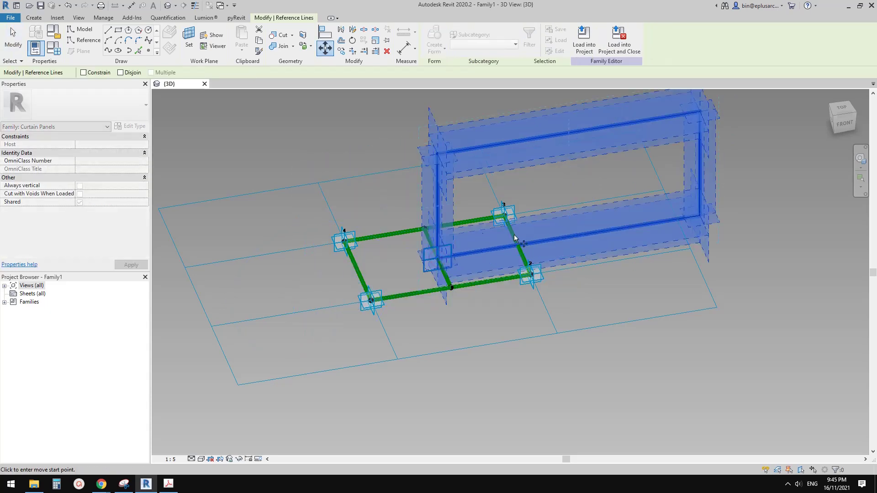
{"action": "left_click", "coordinate": [569, 237]}
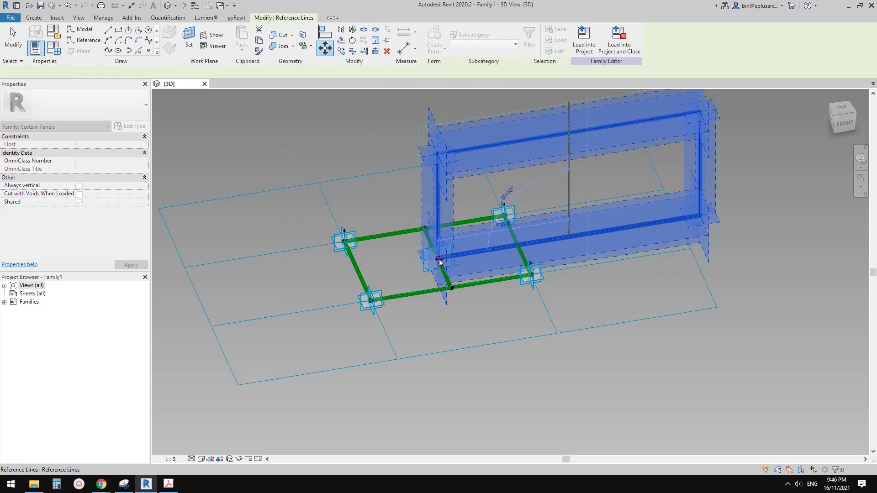
{"action": "left_click", "coordinate": [439, 260]}
{"action": "key", "text": "m"}
{"action": "key", "text": "v"}
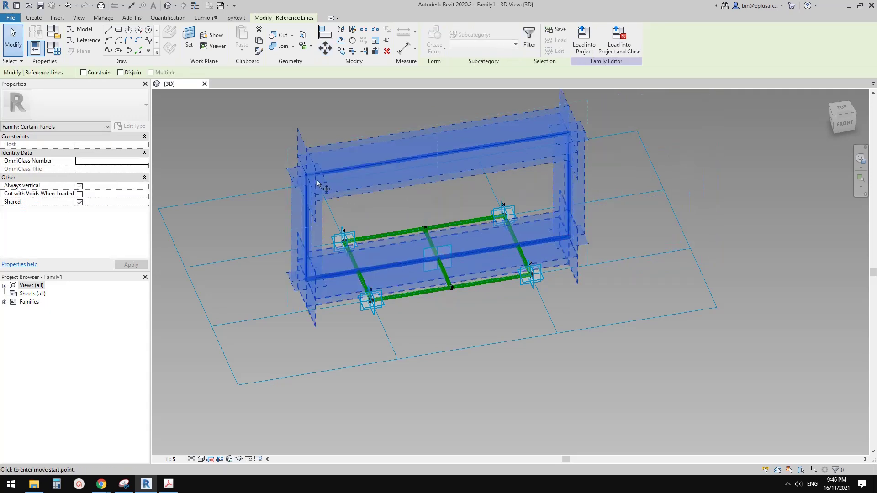
{"action": "left_click", "coordinate": [307, 228]}
{"action": "middle_click_drag", "start_coordinate": [501, 209], "coordinate": [479, 139], "text": "shift"}
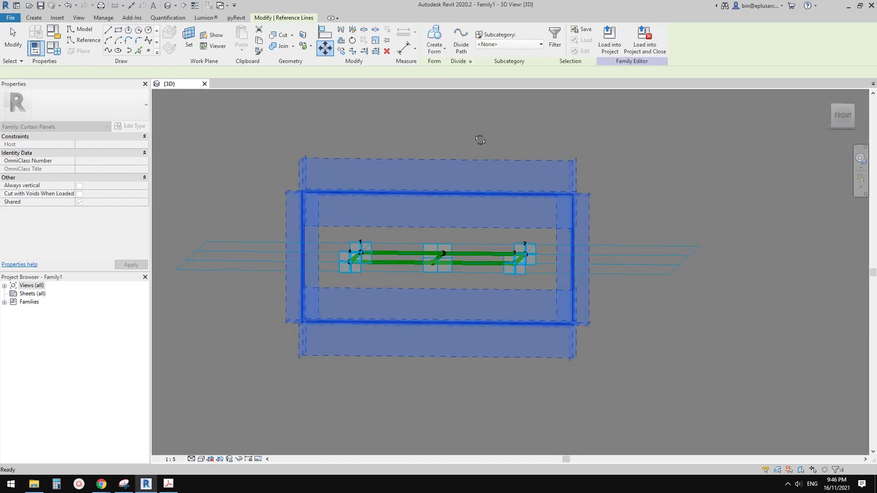
{"action": "middle_click_drag", "start_coordinate": [495, 262], "coordinate": [520, 323], "text": "shift"}
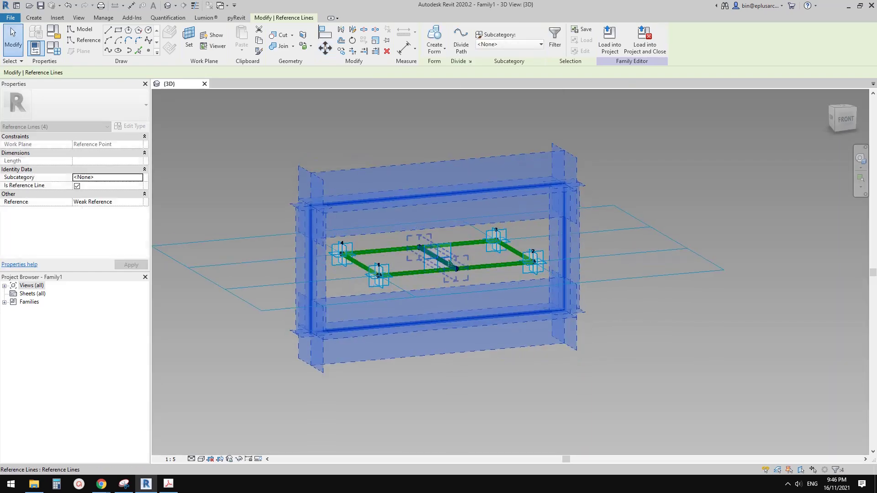
{"action": "key", "text": "Tab"}
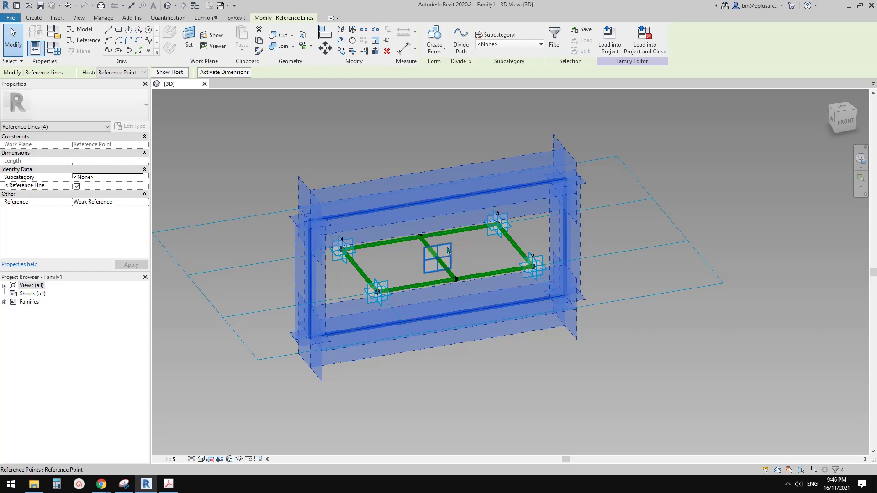
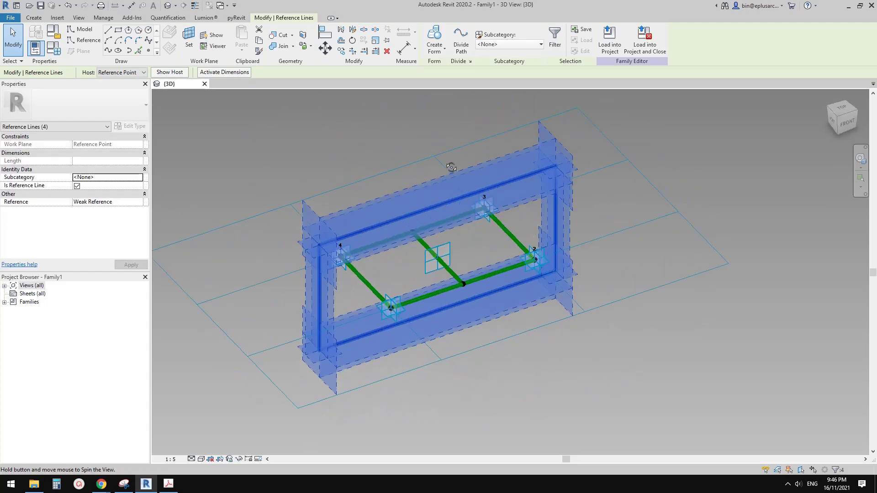
Step: Create a solid form as an extruded block from the rectangle of reference lines
{"action": "left_click", "coordinate": [435, 41]}
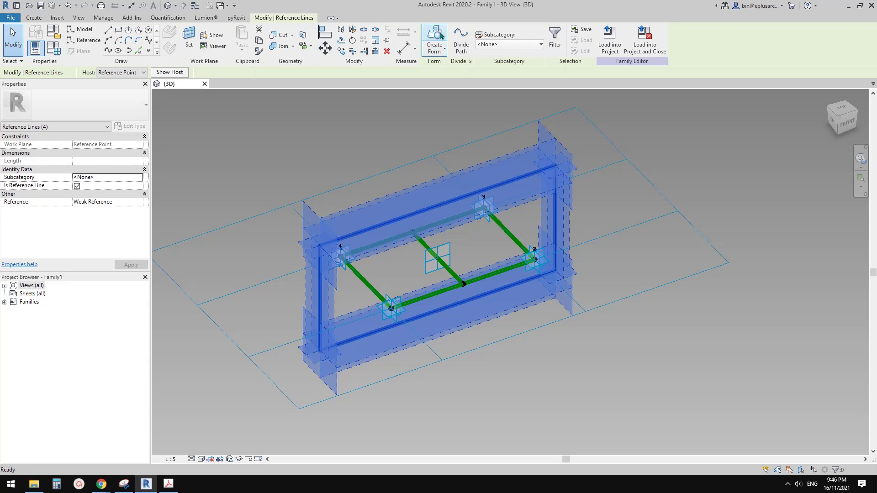
{"action": "left_click", "coordinate": [315, 370]}
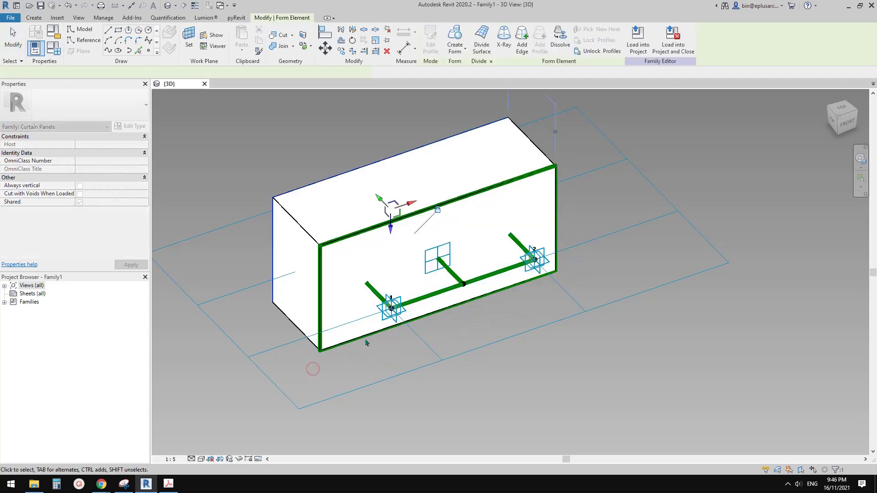
{"action": "middle_click_drag", "start_coordinate": [314, 369], "coordinate": [395, 295], "text": "shift"}
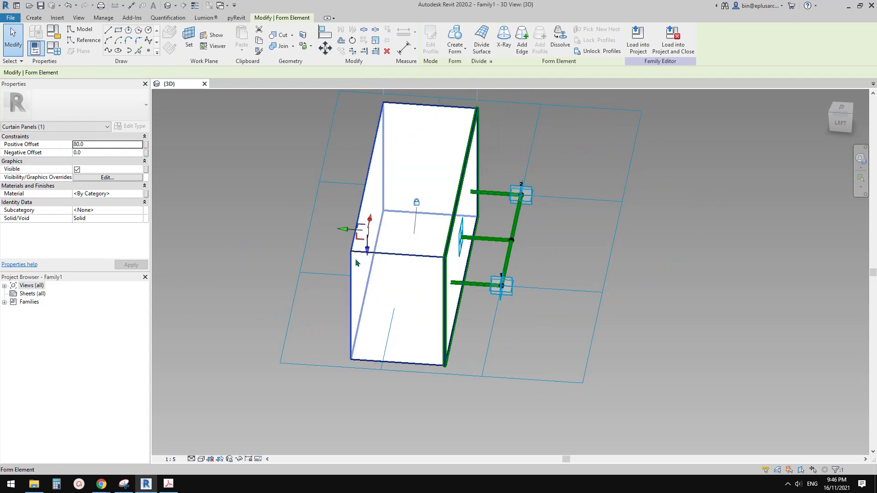
{"action": "middle_click_drag", "start_coordinate": [408, 270], "coordinate": [467, 242], "text": "shift"}
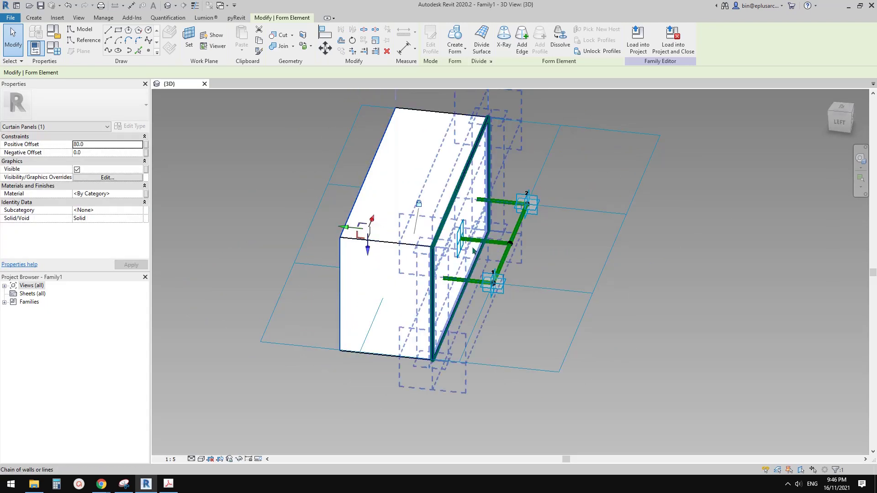
Step: Set the solid brick form's positive and negative offsets to 38 mm each
{"action": "left_click", "coordinate": [91, 144]}
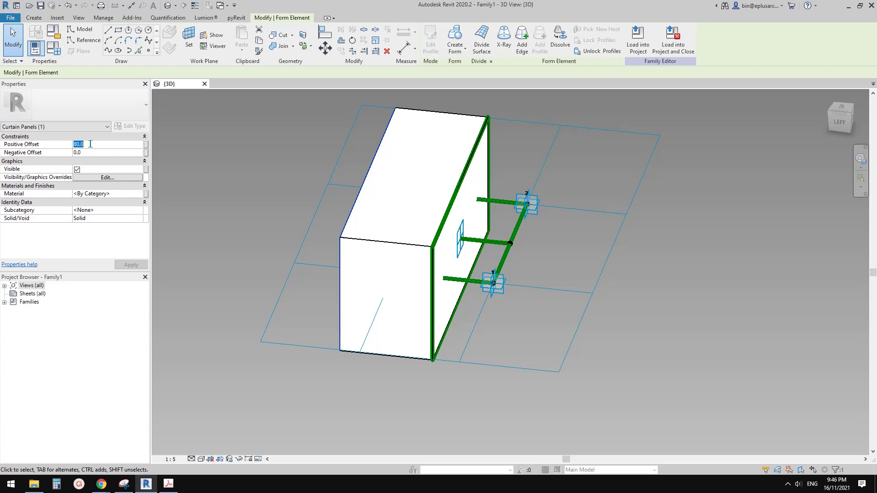
{"action": "type", "text": "38"}
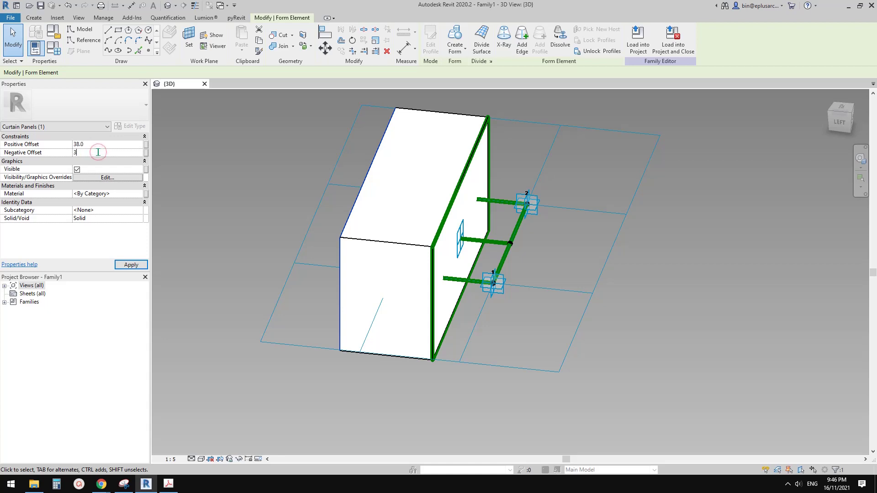
{"action": "left_click", "coordinate": [98, 153]}
{"action": "type", "text": "38"}
{"action": "middle_click_drag", "start_coordinate": [570, 268], "coordinate": [397, 226], "text": "shift"}
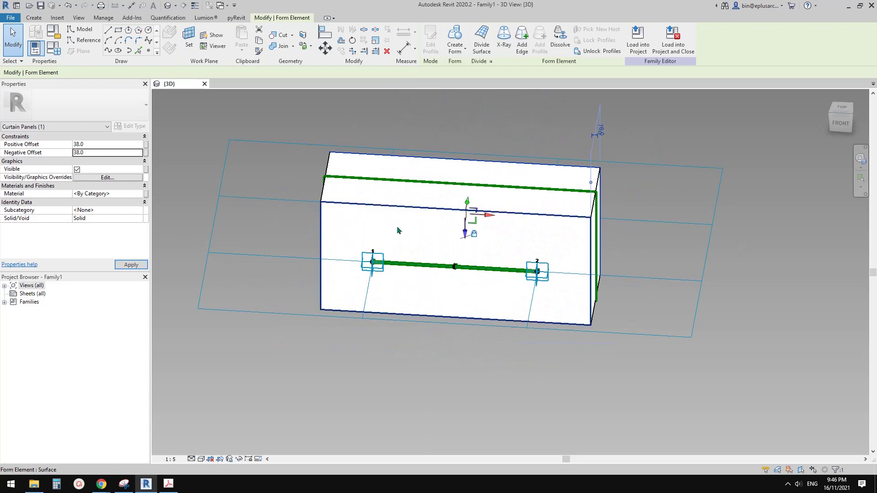
{"action": "middle_click_drag", "start_coordinate": [481, 250], "coordinate": [599, 358], "text": "shift"}
{"action": "left_click", "coordinate": [627, 340]}
Step: Display the model in wireframe and link the middle reference point's rotation angle to a new instance family parameter named A
{"action": "scroll", "coordinate": [481, 250], "scroll_direction": "up", "scroll_amount": 1}
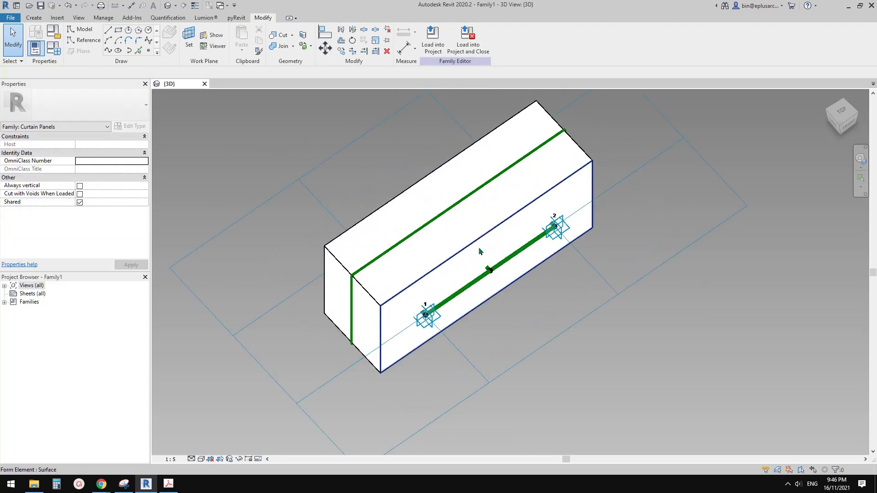
{"action": "middle_click_drag", "start_coordinate": [519, 286], "coordinate": [507, 287]}
{"action": "key", "text": "w"}
{"action": "key", "text": "f"}
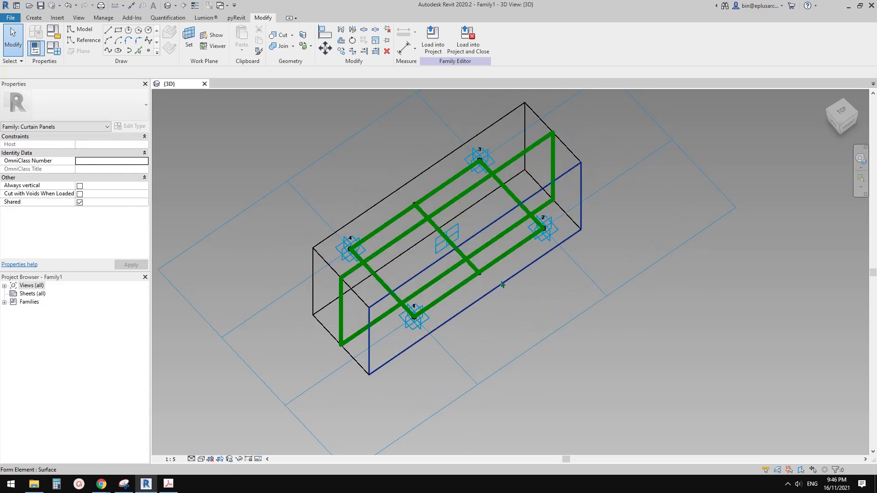
{"action": "left_click", "coordinate": [458, 232]}
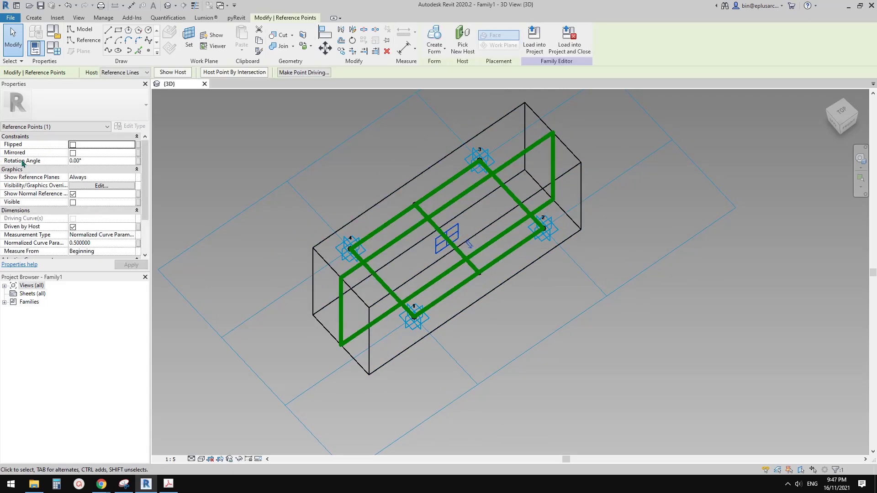
{"action": "left_click", "coordinate": [138, 160]}
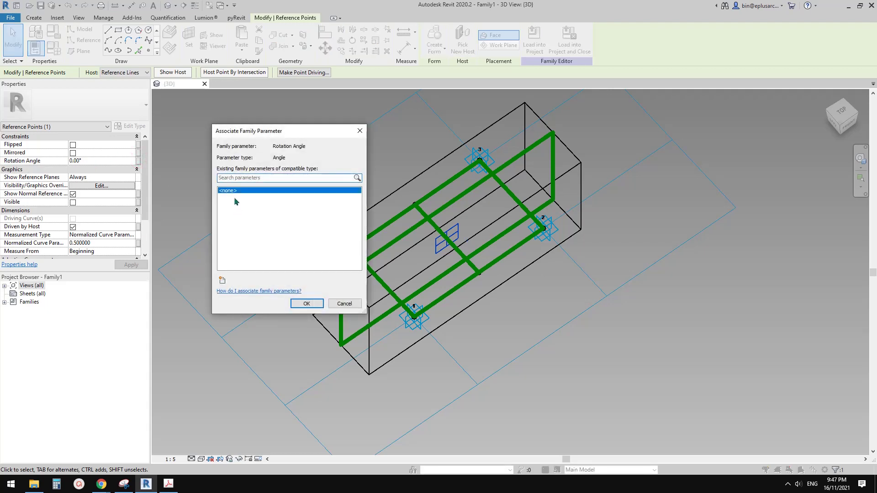
{"action": "left_click", "coordinate": [223, 280]}
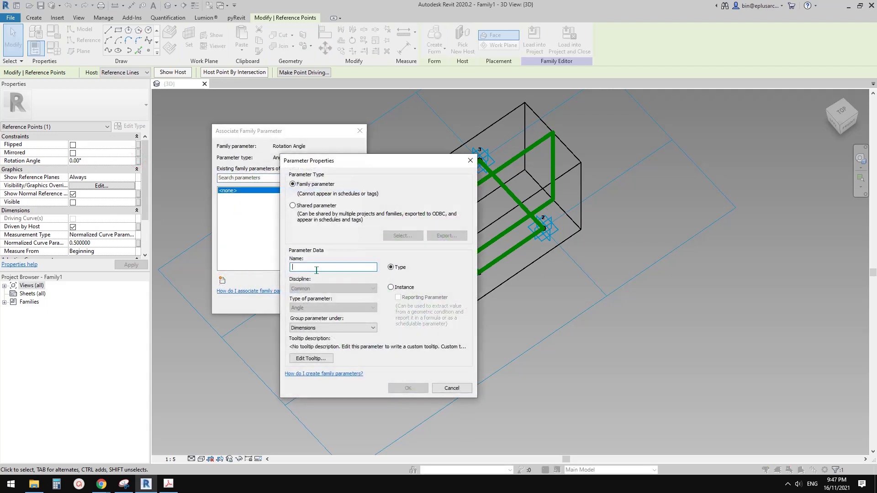
{"action": "type", "text": "A"}
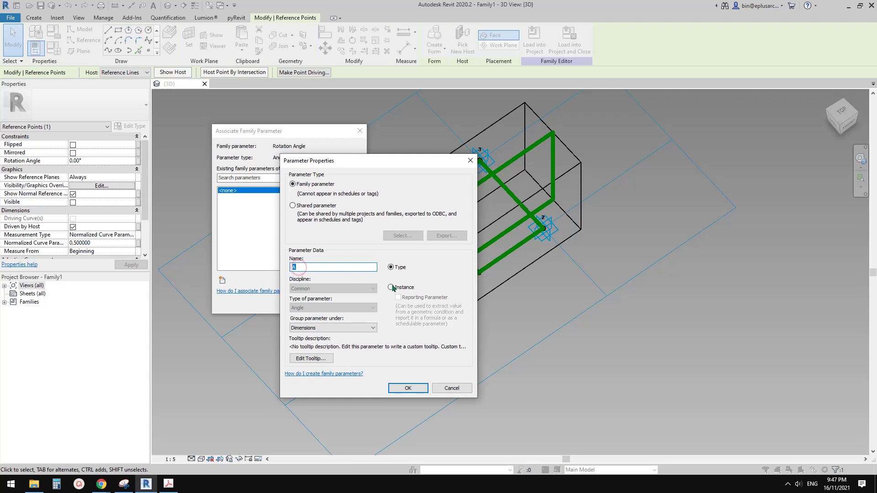
{"action": "left_click", "coordinate": [408, 388]}
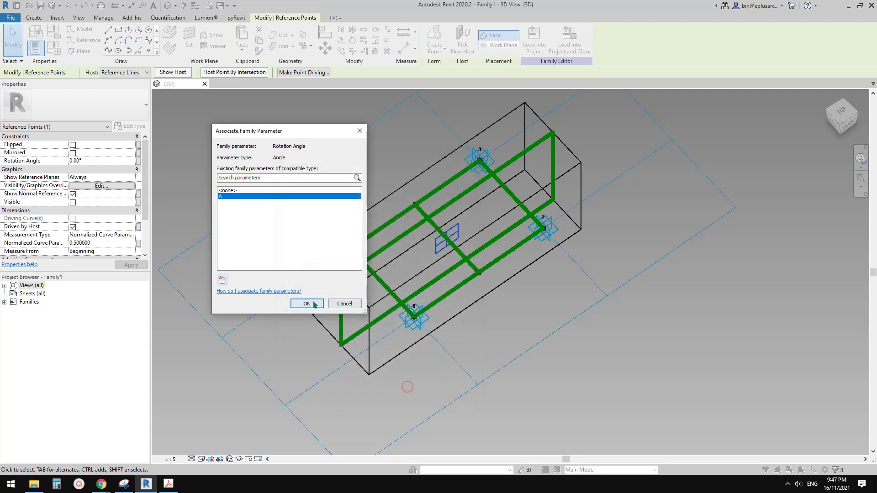
{"action": "left_click", "coordinate": [311, 304]}
{"action": "left_click", "coordinate": [264, 158]}
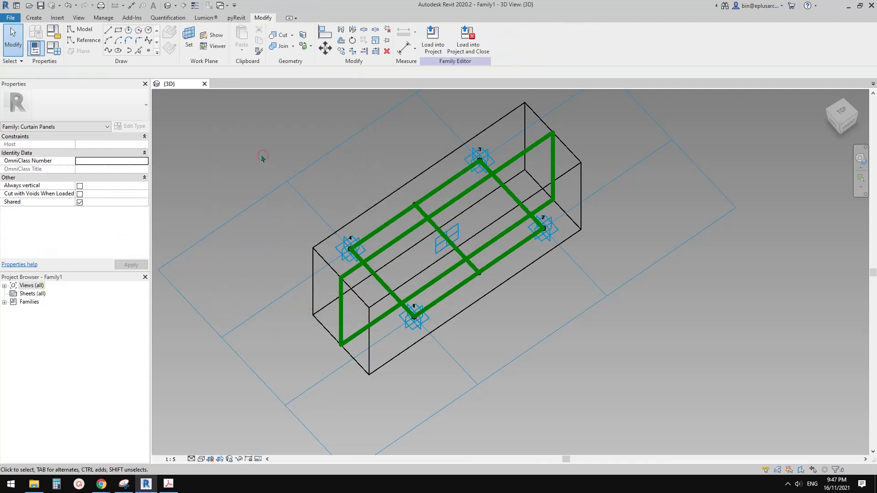
Step: Switch the brick model's display from wireframe to hidden line
{"action": "key", "text": "l"}
{"action": "scroll", "coordinate": [300, 185], "scroll_direction": "down", "scroll_amount": 1}
{"action": "middle_click_drag", "start_coordinate": [302, 186], "coordinate": [337, 200]}
Step: Test the brick's rotation by applying 30° and 90° to the angle parameter A in Family Types
{"action": "left_click", "coordinate": [54, 51]}
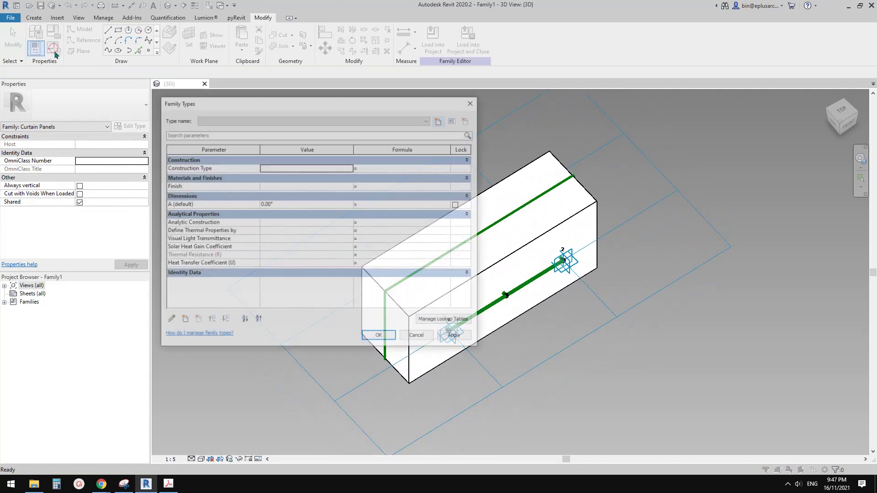
{"action": "left_click_drag", "start_coordinate": [317, 101], "coordinate": [184, 63]}
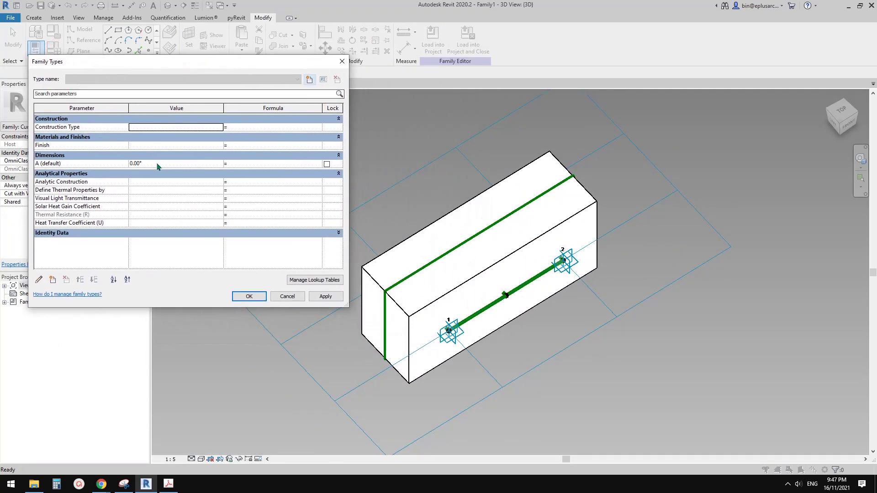
{"action": "left_click", "coordinate": [156, 162]}
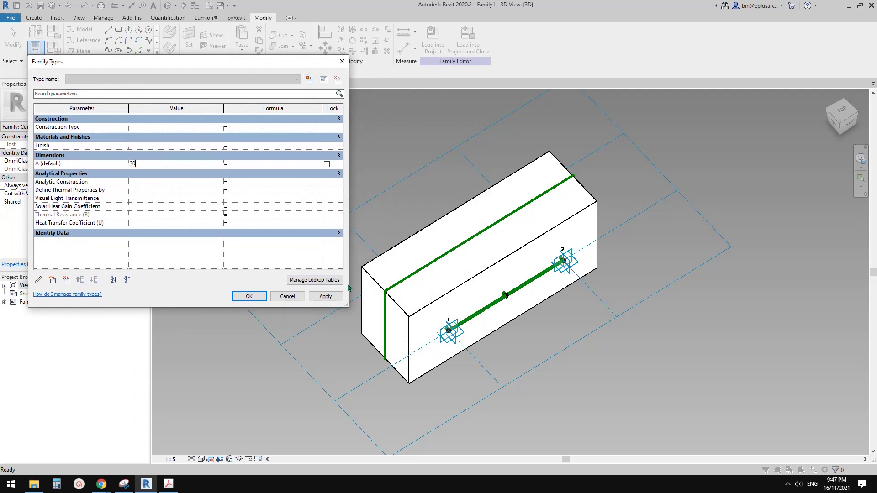
{"action": "left_click", "coordinate": [331, 298]}
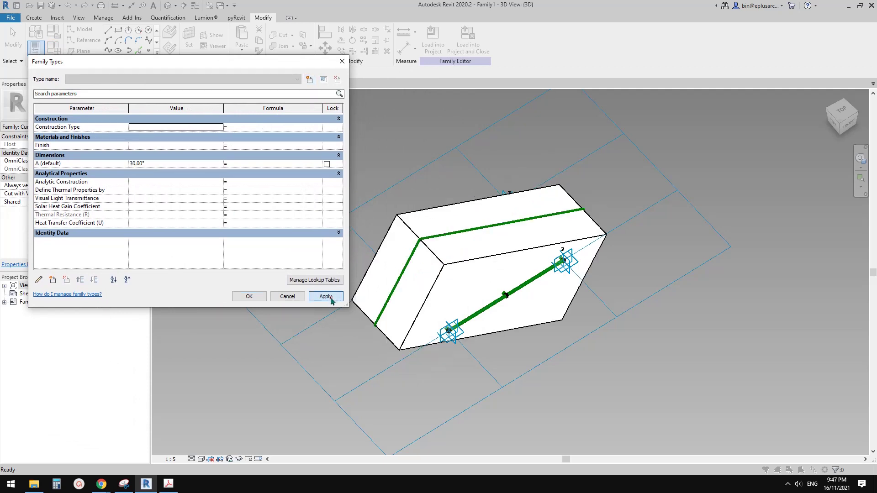
{"action": "left_click", "coordinate": [164, 168]}
{"action": "type", "text": "90"}
{"action": "left_click", "coordinate": [325, 296]}
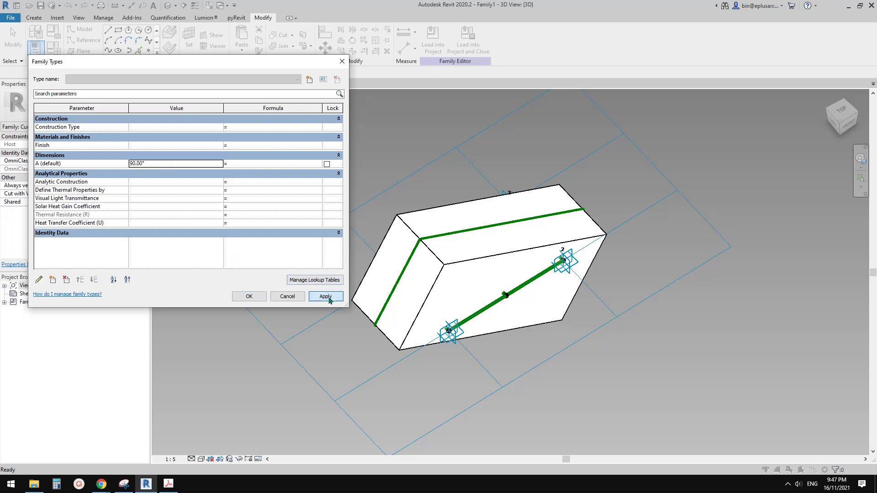
Step: Test the angle parameter A at -30°, reset it to 0°, and close Family Types
{"action": "left_click", "coordinate": [160, 163]}
{"action": "type", "text": "-30"}
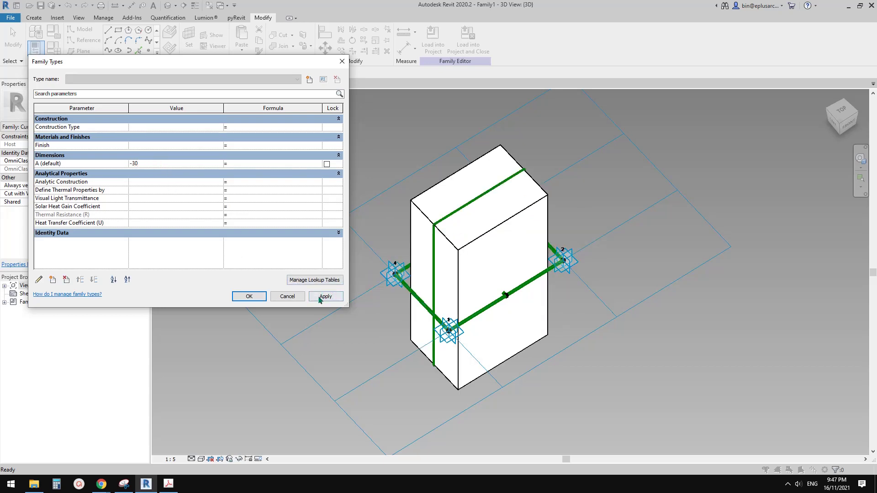
{"action": "left_click", "coordinate": [323, 297]}
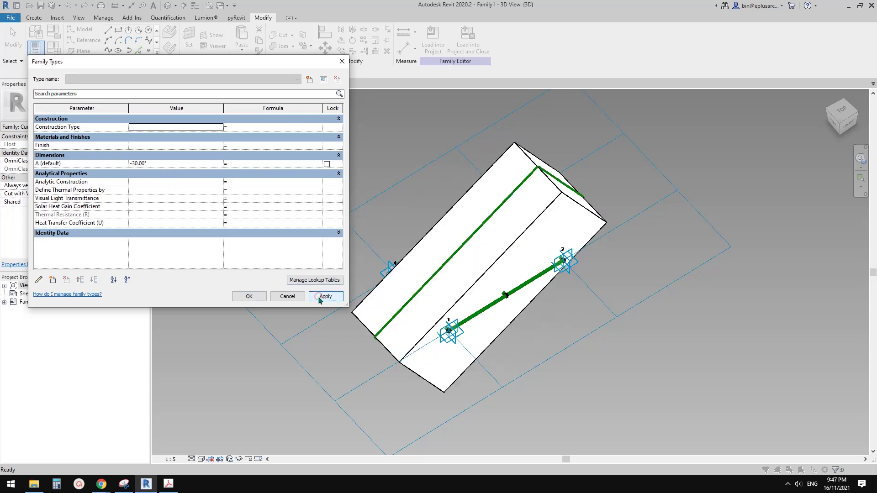
{"action": "left_click", "coordinate": [165, 164]}
{"action": "type", "text": "0"}
{"action": "left_click", "coordinate": [326, 297]}
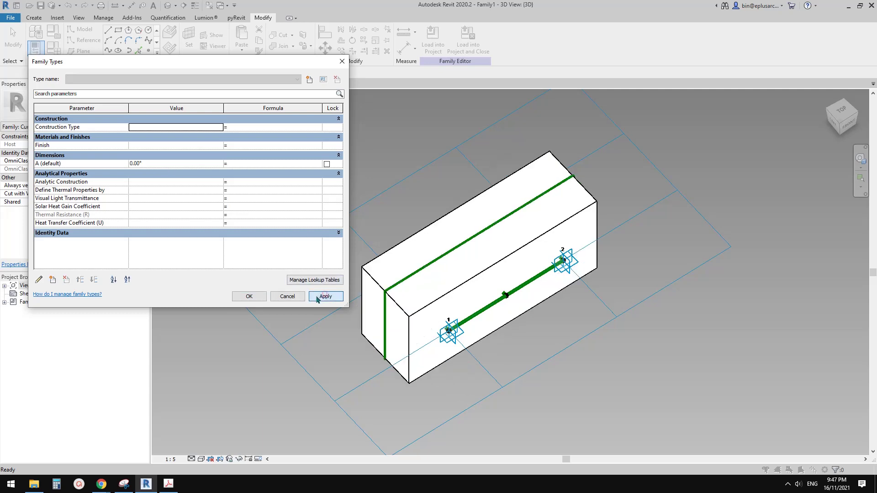
{"action": "left_click", "coordinate": [248, 297]}
{"action": "middle_click_drag", "start_coordinate": [444, 245], "coordinate": [366, 287], "text": "shift"}
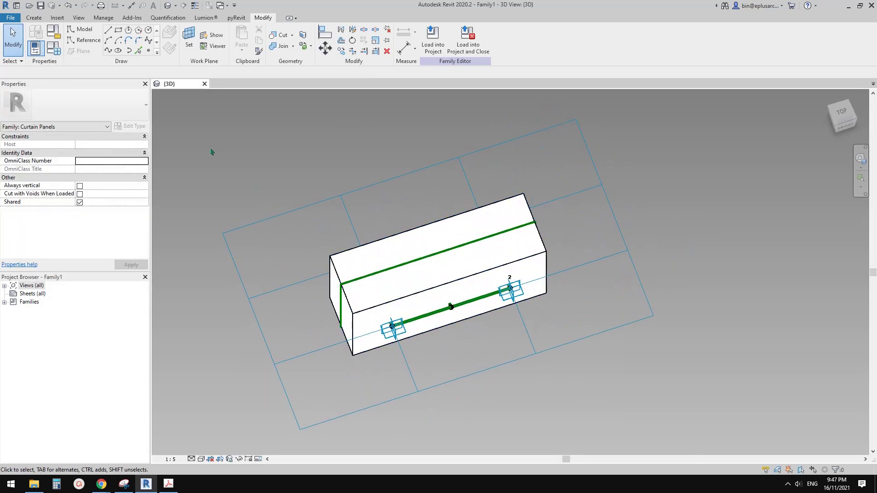
Step: Create a new conceptual mass family from the Metric Mass.rft template
{"action": "left_click", "coordinate": [10, 20]}
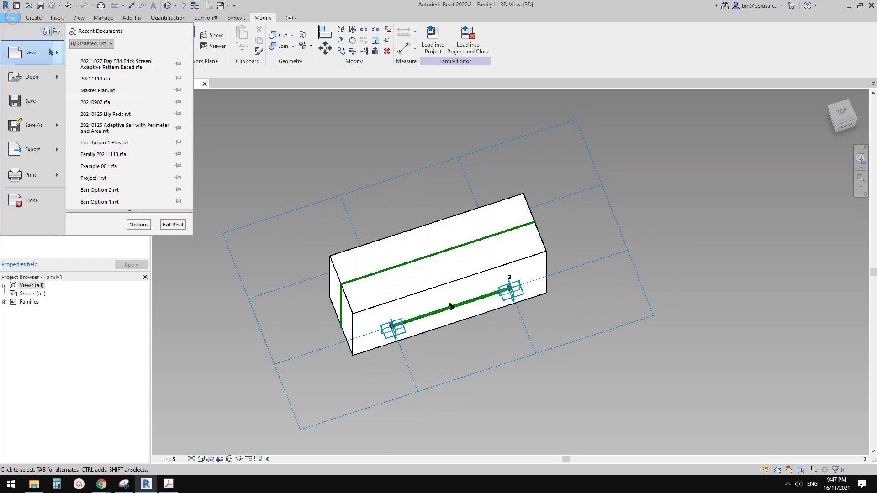
{"action": "mouse_move", "coordinate": [30, 53]}
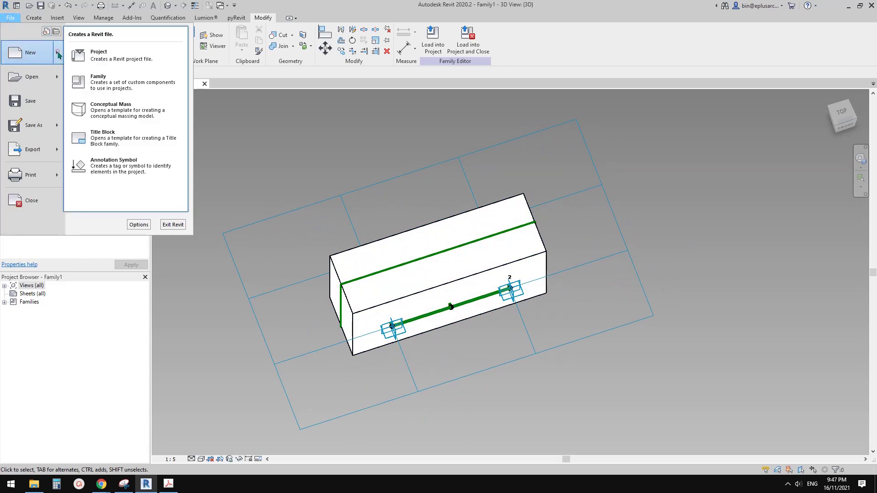
{"action": "left_click", "coordinate": [112, 112]}
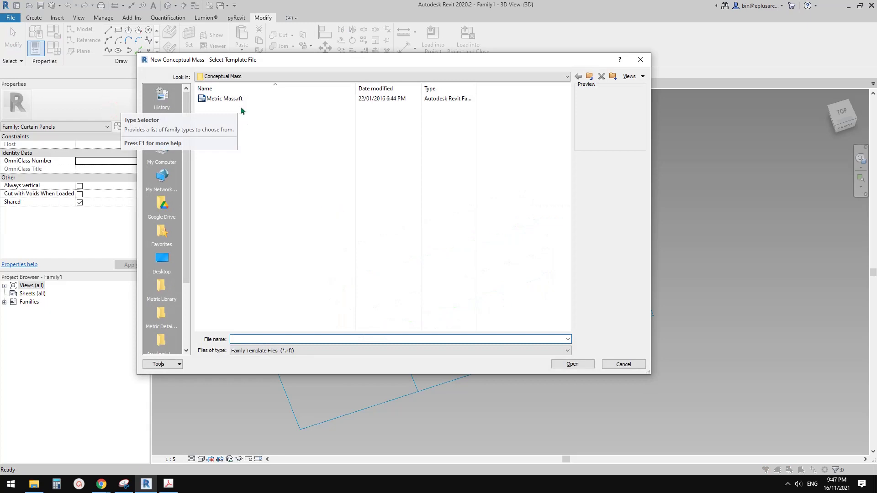
{"action": "double_click", "coordinate": [224, 99]}
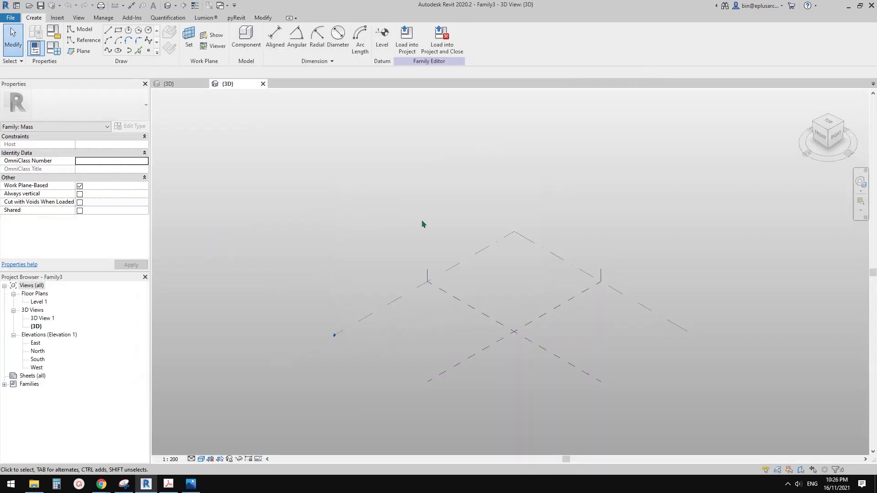
{"action": "middle_click_drag", "start_coordinate": [464, 286], "coordinate": [359, 305], "text": "shift"}
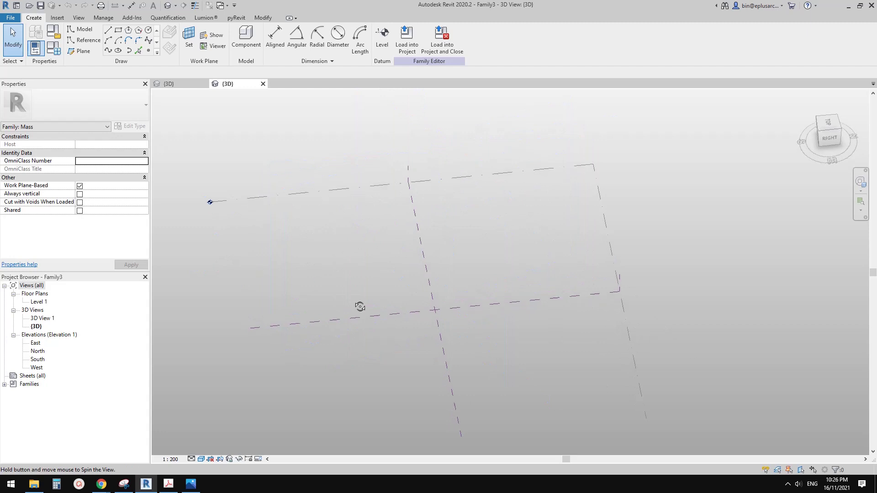
Step: Draw a straight reference line about 6100 mm long on Level 1, near the intersection of the reference planes
{"action": "left_click", "coordinate": [40, 303]}
{"action": "left_click", "coordinate": [299, 289]}
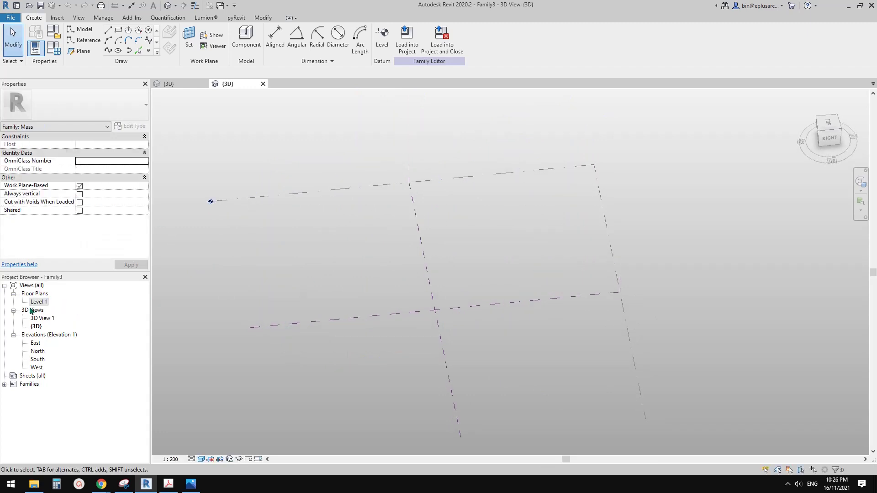
{"action": "scroll", "coordinate": [479, 280], "scroll_direction": "up", "scroll_amount": 2}
{"action": "left_click", "coordinate": [82, 39]}
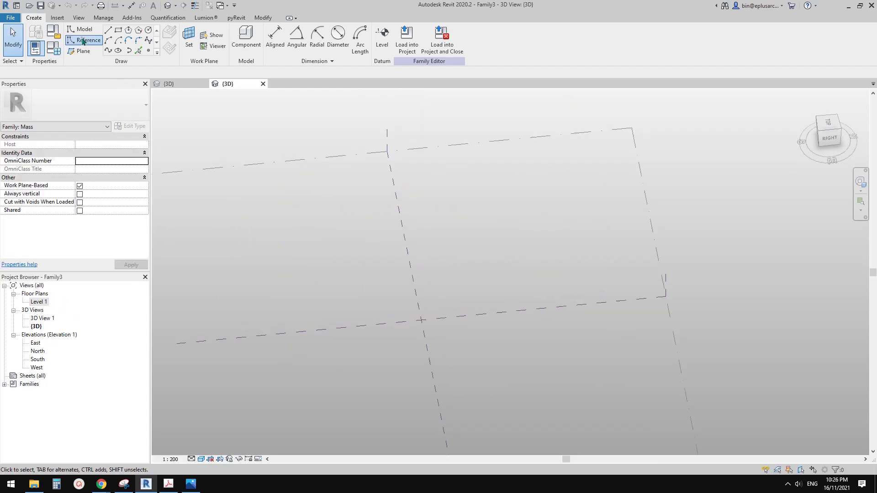
{"action": "left_click", "coordinate": [109, 30]}
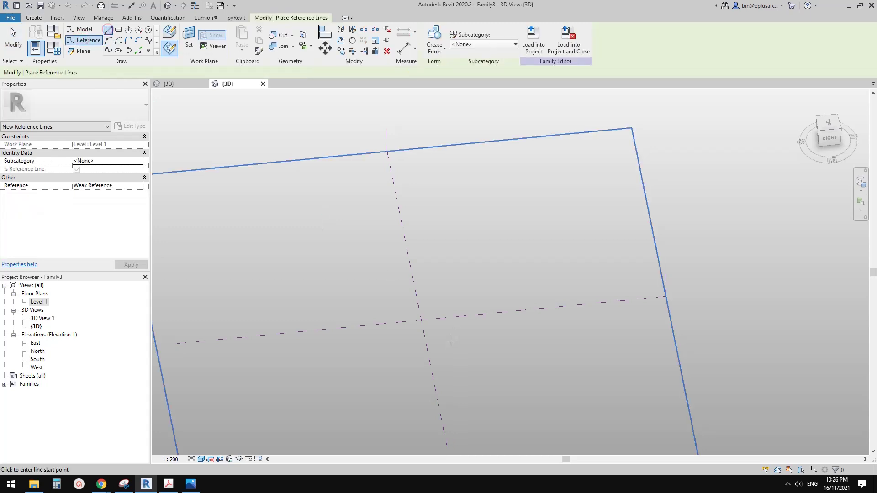
{"action": "scroll", "coordinate": [373, 332], "scroll_direction": "up", "scroll_amount": 3}
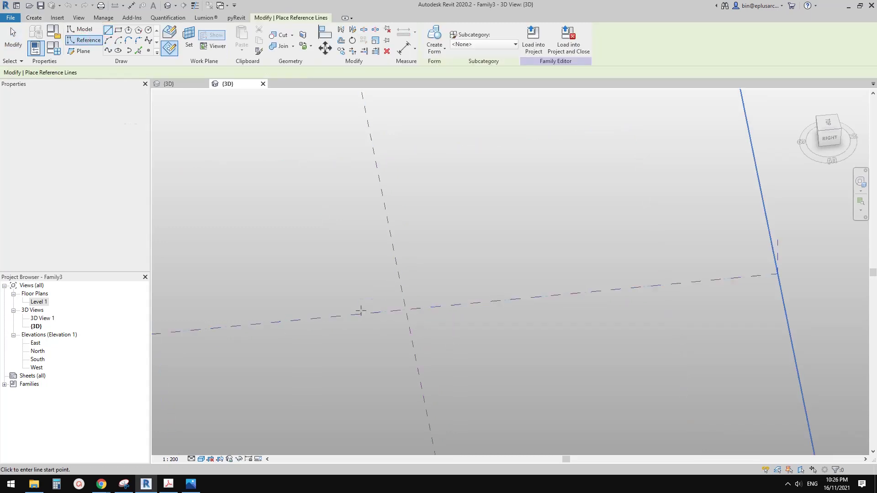
{"action": "left_click", "coordinate": [335, 291]}
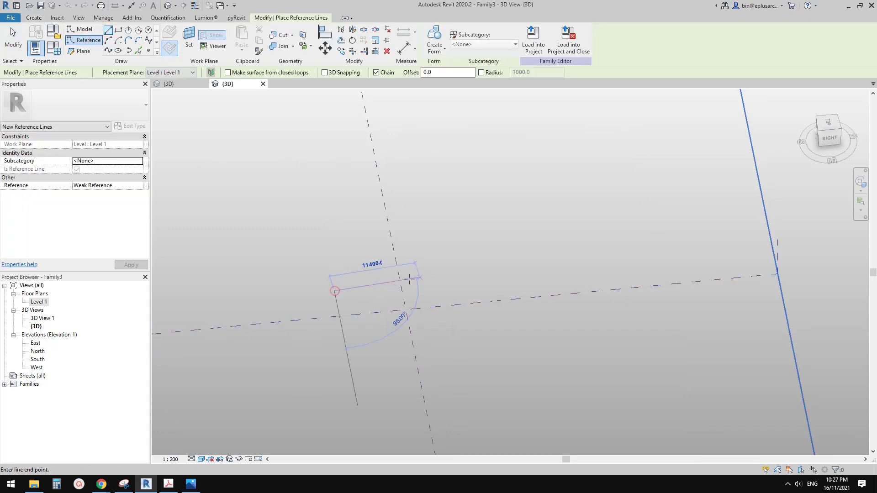
{"action": "left_click", "coordinate": [384, 288]}
{"action": "key", "text": "Escape"}
{"action": "key", "text": "Escape"}
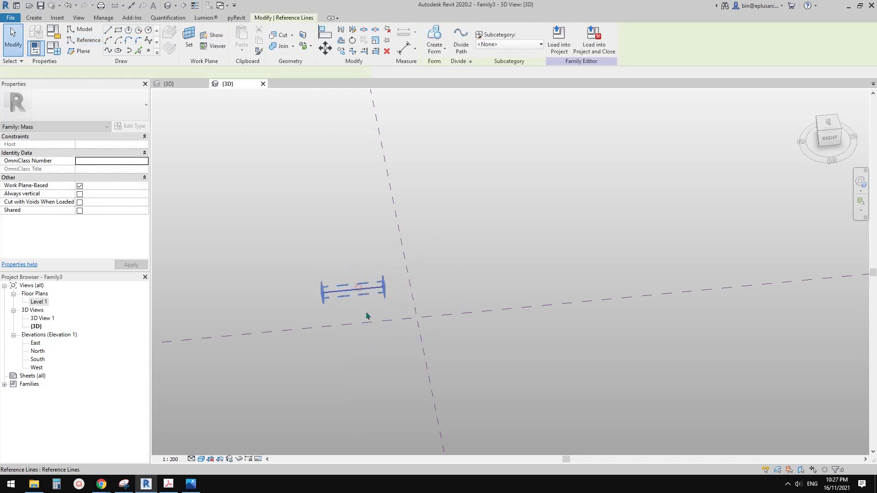
Step: Create a vertical surface form from the reference line and set the view scale to 1:20
{"action": "middle_click_drag", "start_coordinate": [366, 315], "coordinate": [384, 297], "text": "shift"}
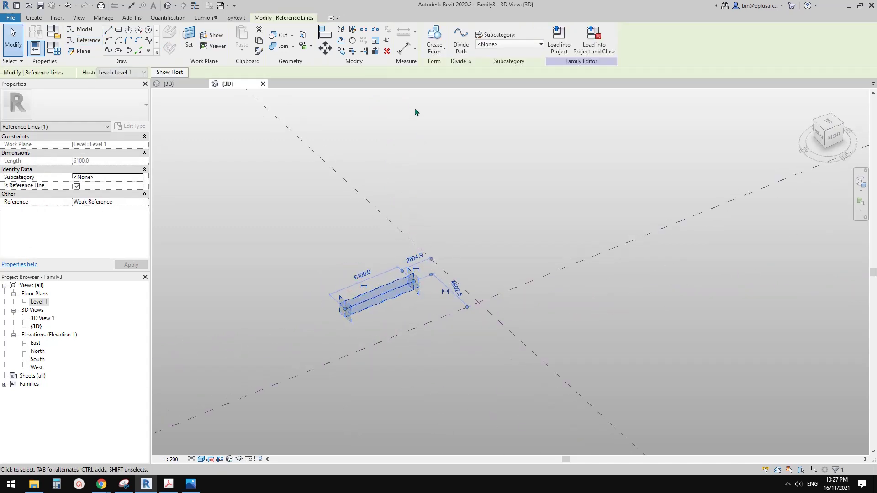
{"action": "left_click", "coordinate": [434, 38]}
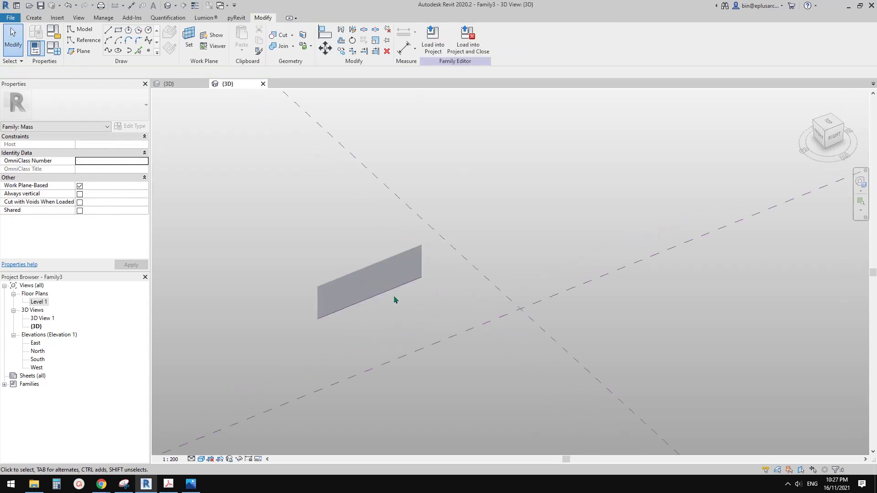
{"action": "left_click", "coordinate": [366, 284]}
{"action": "scroll", "coordinate": [367, 290], "scroll_direction": "up", "scroll_amount": 3}
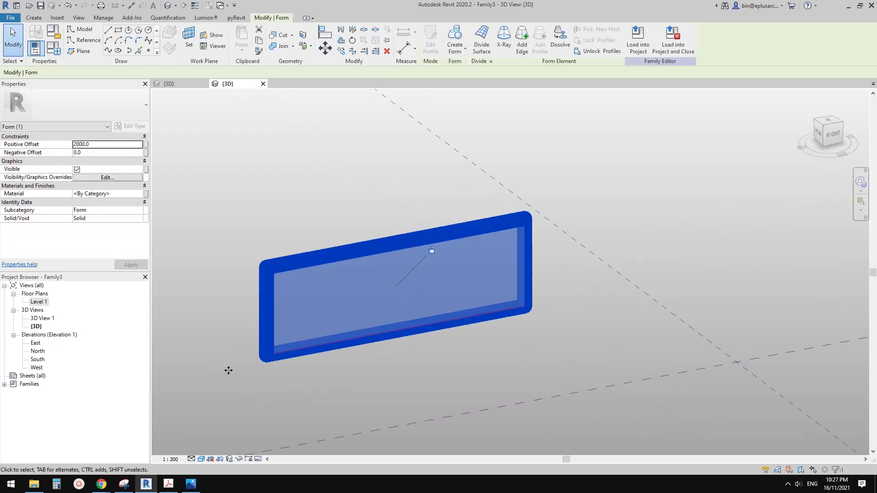
{"action": "left_click", "coordinate": [172, 459]}
{"action": "left_click", "coordinate": [185, 367]}
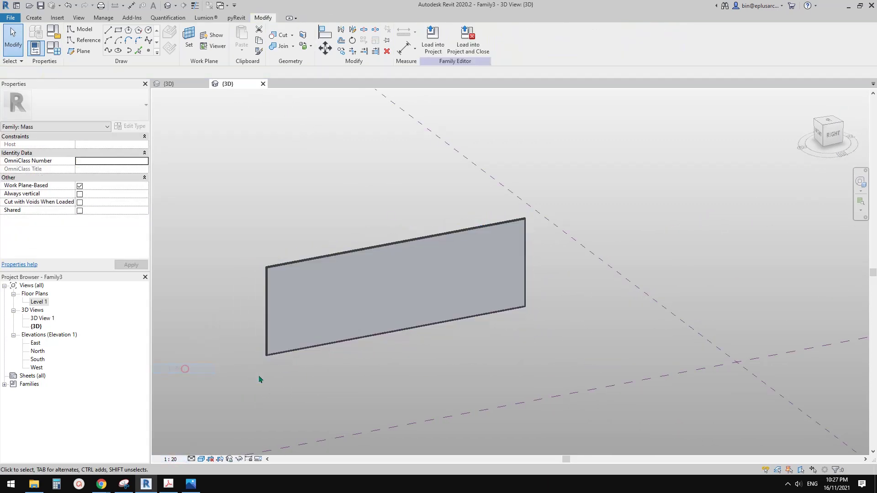
Step: Divide the vertical surface and set its U grid and V grid layouts to Fixed Distance
{"action": "scroll", "coordinate": [320, 347], "scroll_direction": "up", "scroll_amount": 1}
{"action": "left_click", "coordinate": [412, 258]}
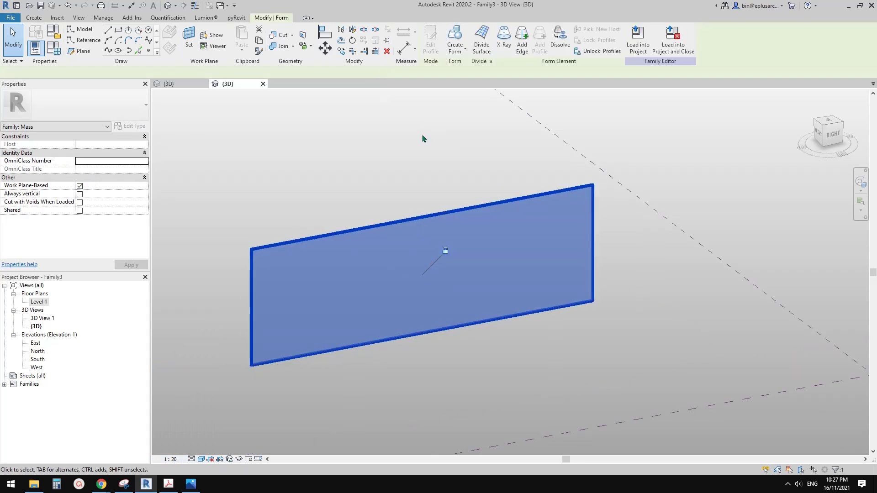
{"action": "left_click", "coordinate": [481, 41]}
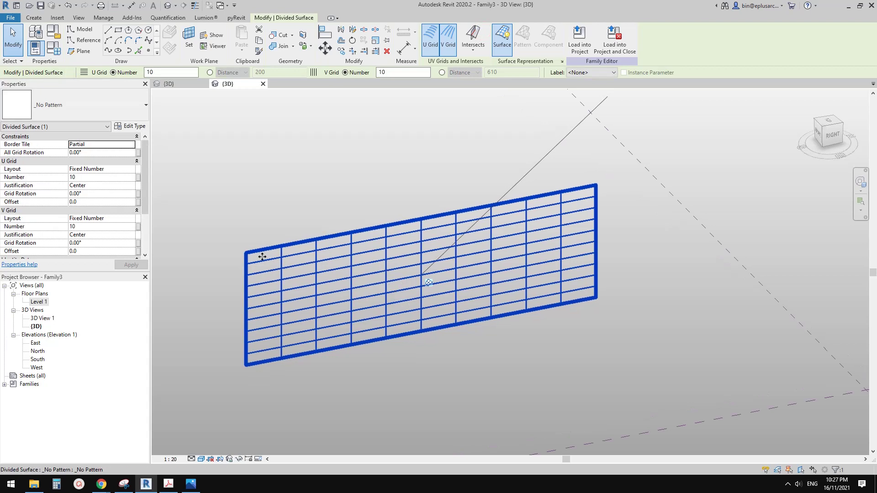
{"action": "left_click", "coordinate": [131, 169]}
{"action": "left_click", "coordinate": [83, 186]}
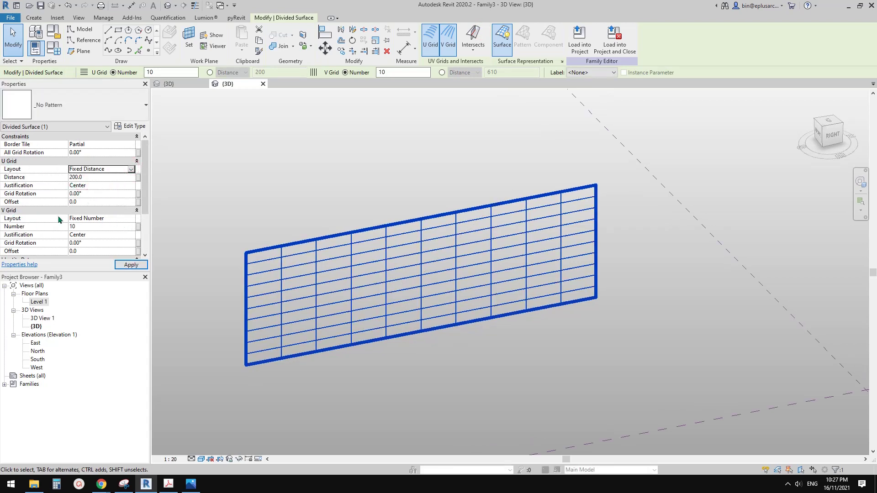
{"action": "left_click", "coordinate": [129, 219]}
{"action": "left_click", "coordinate": [84, 233]}
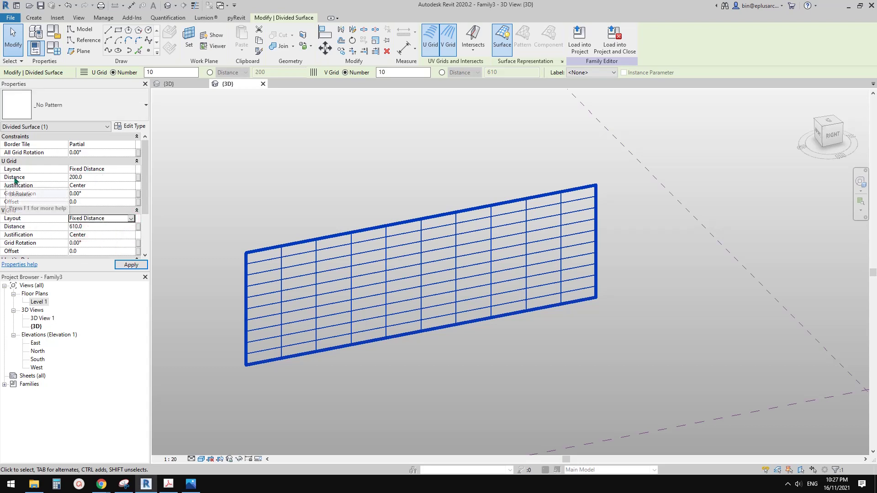
Step: Set the divided surface's U grid distance to 86 mm and V grid distance to 140 mm
{"action": "left_click", "coordinate": [105, 177]}
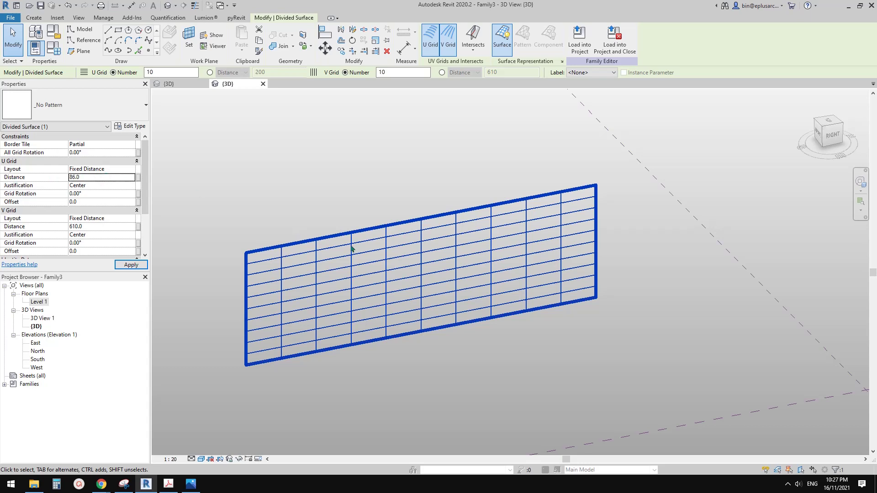
{"action": "type", "text": "86.0"}
{"action": "key", "text": "Return"}
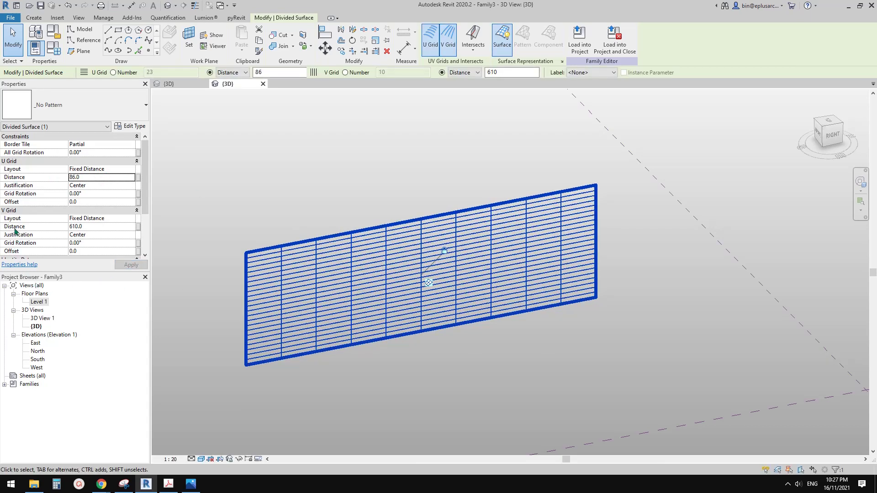
{"action": "left_click", "coordinate": [109, 226]}
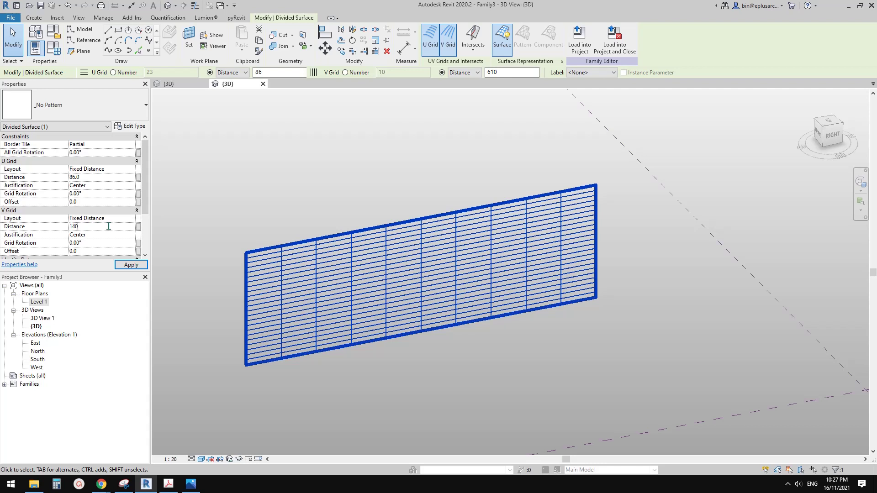
{"action": "middle_click_drag", "start_coordinate": [416, 277], "coordinate": [399, 280], "text": "shift"}
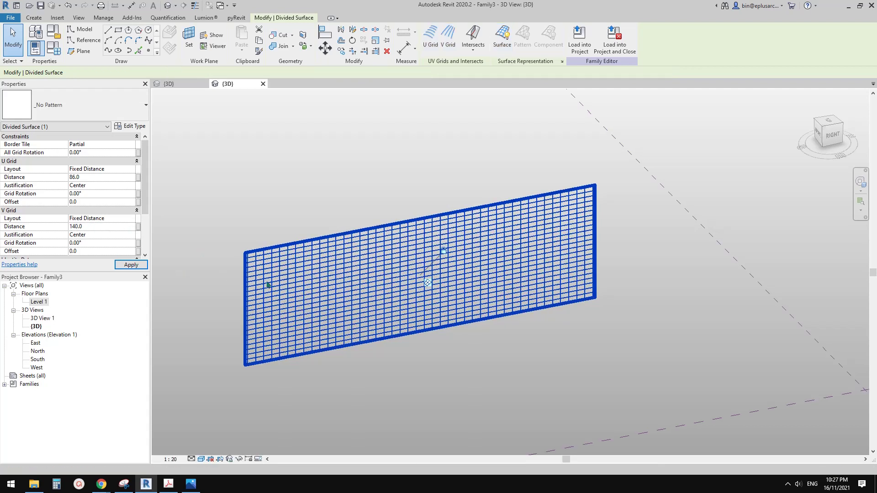
{"action": "key", "text": "Escape"}
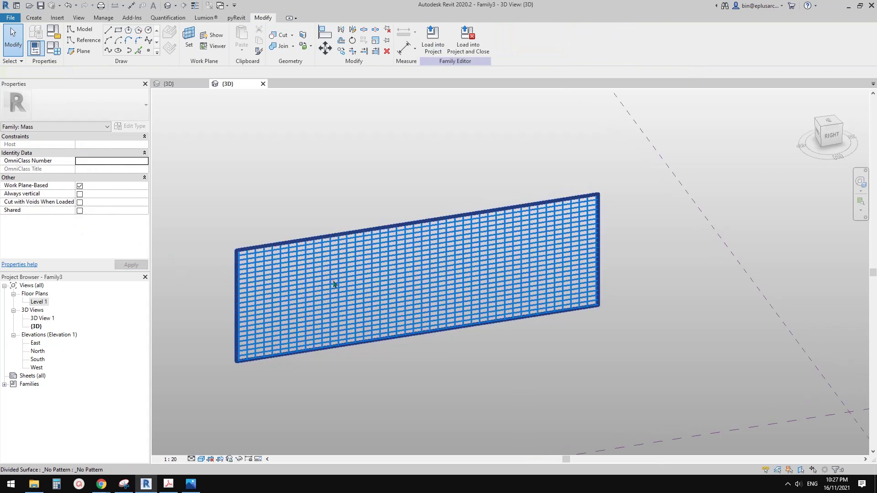
{"action": "left_click", "coordinate": [333, 280]}
{"action": "scroll", "coordinate": [320, 281], "scroll_direction": "up", "scroll_amount": 2}
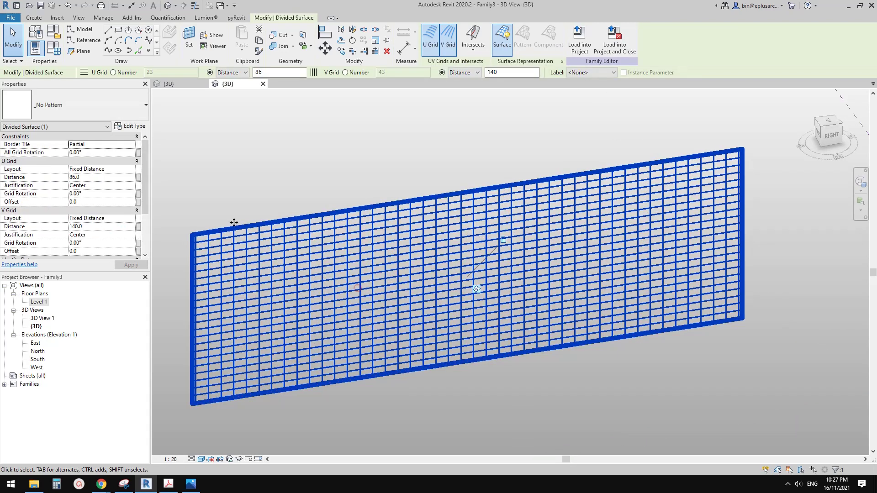
{"action": "left_click", "coordinate": [90, 102]}
{"action": "scroll", "coordinate": [81, 233], "scroll_direction": "down", "scroll_amount": 3}
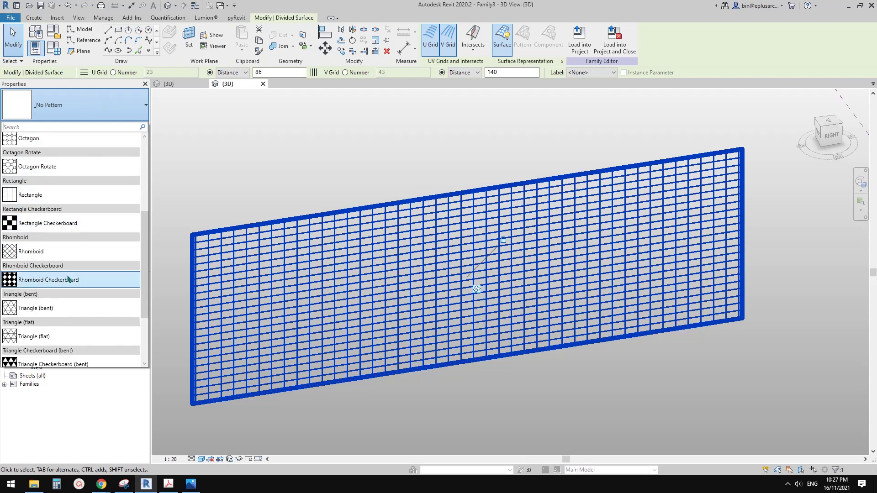
{"action": "left_click", "coordinate": [70, 280]}
{"action": "left_click", "coordinate": [439, 129]}
Step: Load the brick panel family Family1 into the mass family and apply its Rectangle Checkerboard pattern to the divided surface
{"action": "left_click", "coordinate": [180, 83]}
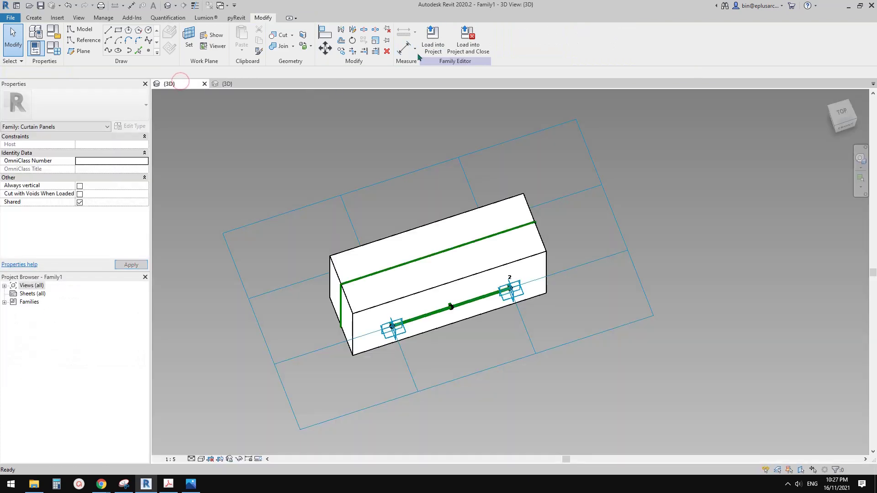
{"action": "key", "text": "ctrl+Tab"}
{"action": "left_click", "coordinate": [390, 299]}
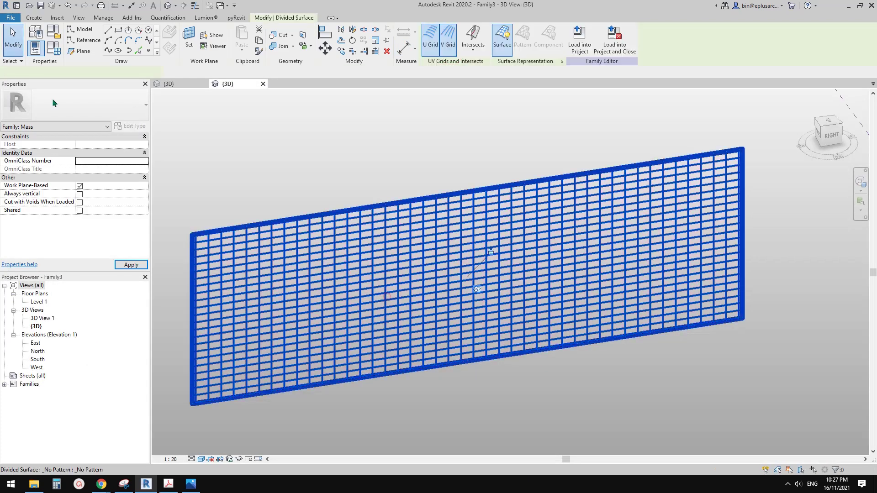
{"action": "left_click", "coordinate": [75, 105]}
{"action": "left_click", "coordinate": [37, 239]}
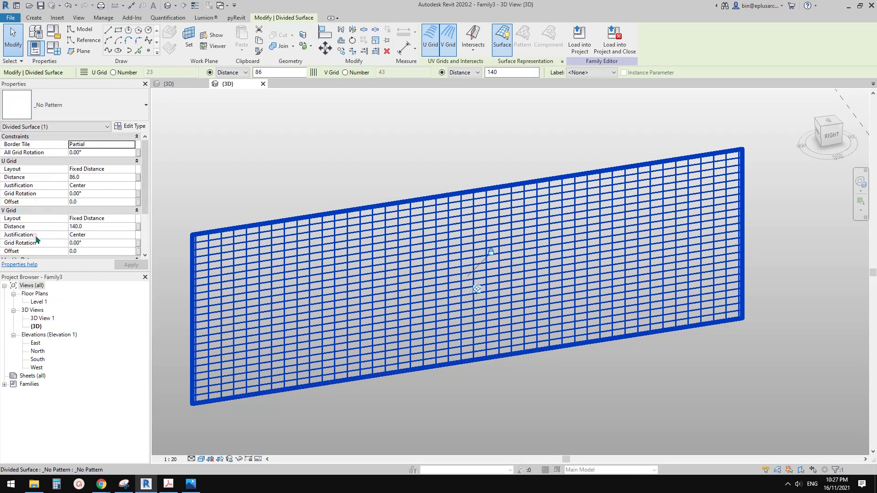
{"action": "middle_click_drag", "start_coordinate": [396, 318], "coordinate": [420, 287], "text": "shift"}
{"action": "left_click", "coordinate": [459, 384]}
{"action": "middle_click_drag", "start_coordinate": [459, 384], "coordinate": [431, 264], "text": "shift"}
{"action": "scroll", "coordinate": [365, 251], "scroll_direction": "up", "scroll_amount": 5}
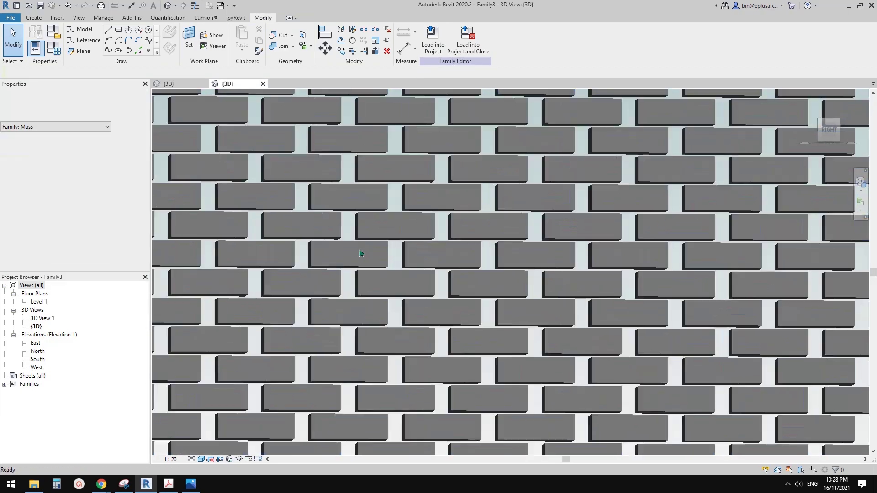
{"action": "middle_click_drag", "start_coordinate": [318, 247], "coordinate": [333, 250], "text": "shift"}
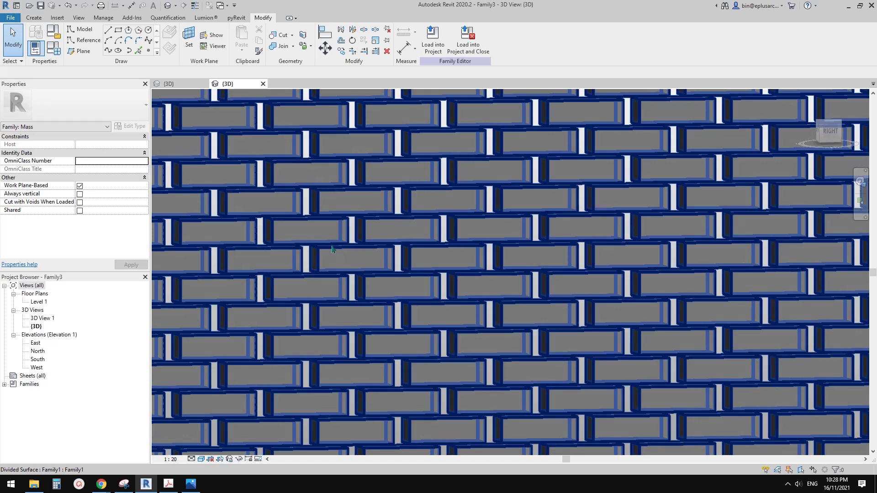
Step: Try a U grid distance of 76 mm on the brick-patterned divided surface, and undo the change
{"action": "left_click", "coordinate": [333, 250]}
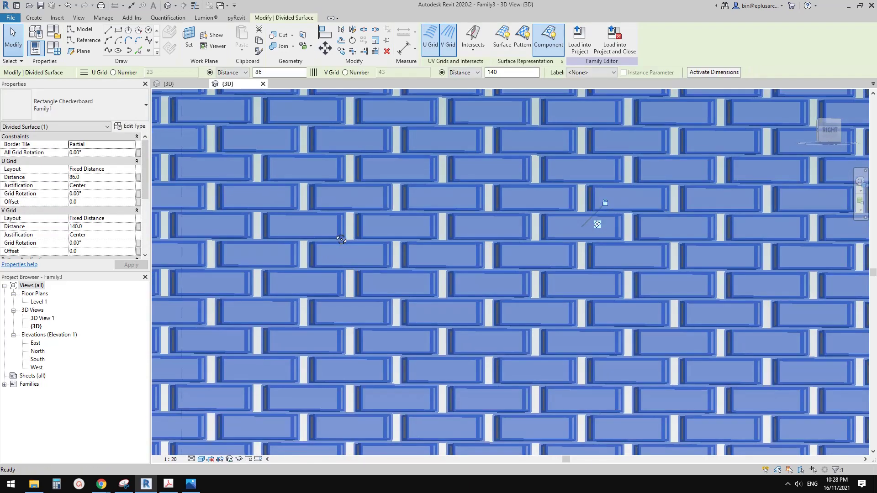
{"action": "key", "text": "Escape"}
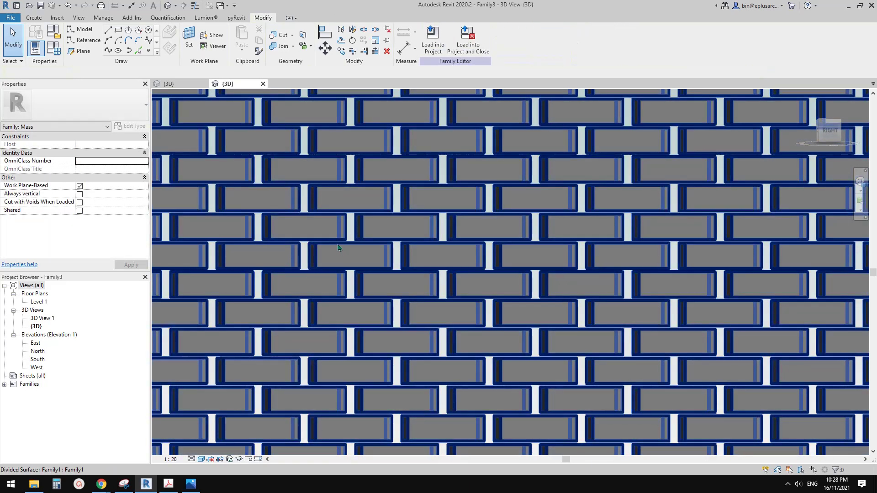
{"action": "left_click", "coordinate": [337, 243]}
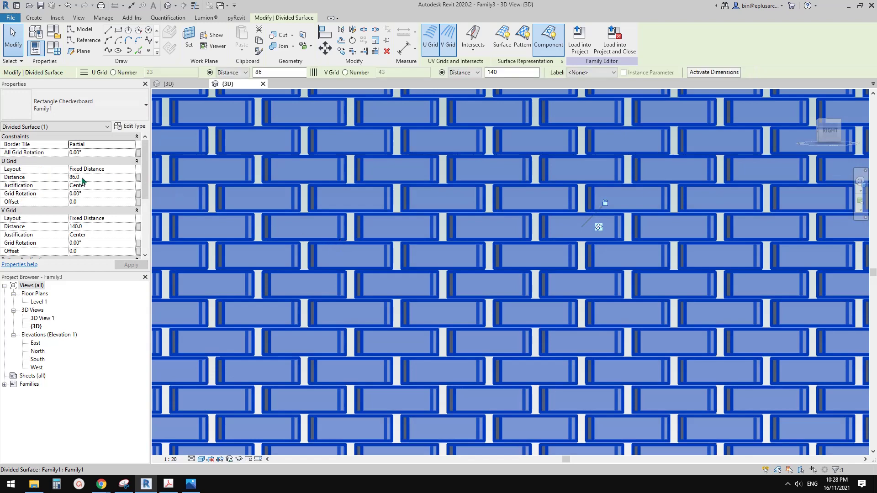
{"action": "left_click", "coordinate": [75, 178]}
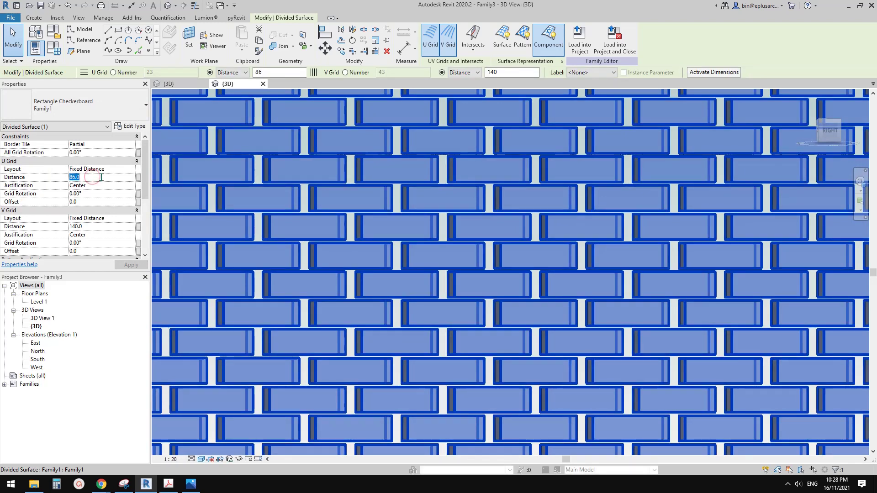
{"action": "type", "text": "76"}
{"action": "key", "text": "Return"}
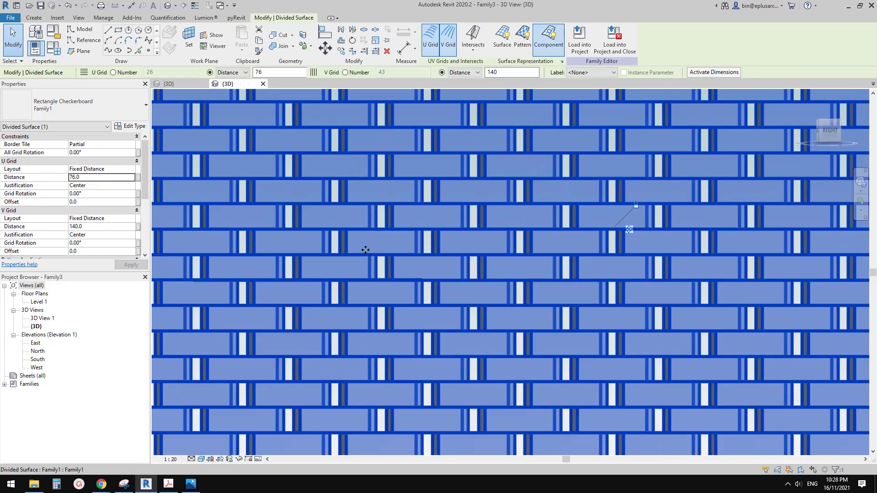
{"action": "left_click", "coordinate": [371, 232]}
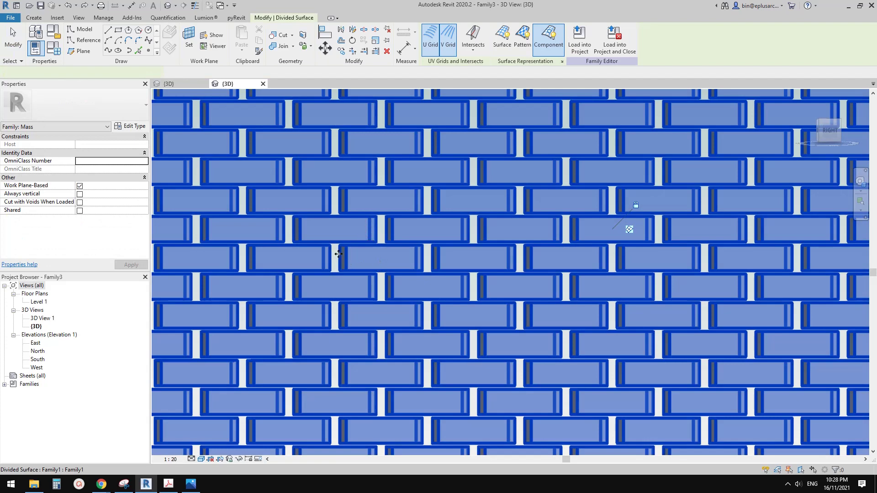
Step: Set the divided surface's V grid distance to 120 mm and inspect the brick spacing across the whole wall
{"action": "scroll", "coordinate": [338, 254], "scroll_direction": "down", "scroll_amount": 4}
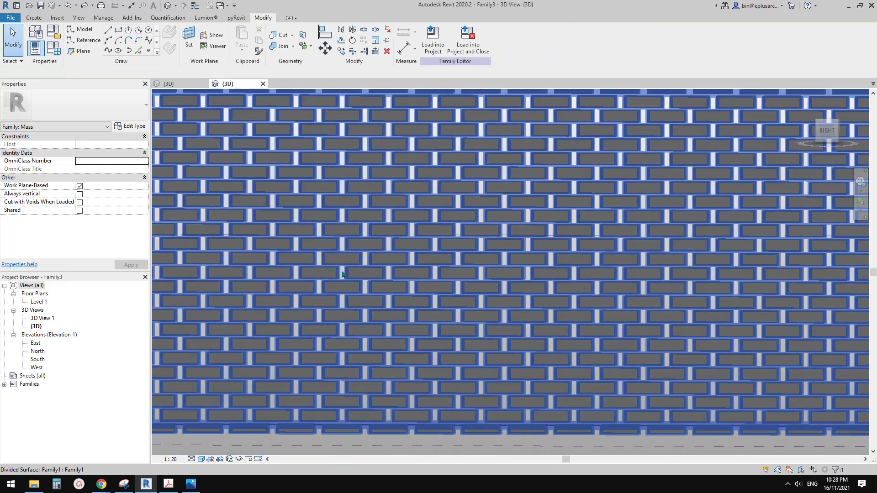
{"action": "scroll", "coordinate": [341, 274], "scroll_direction": "up", "scroll_amount": 3}
{"action": "left_click", "coordinate": [338, 273]}
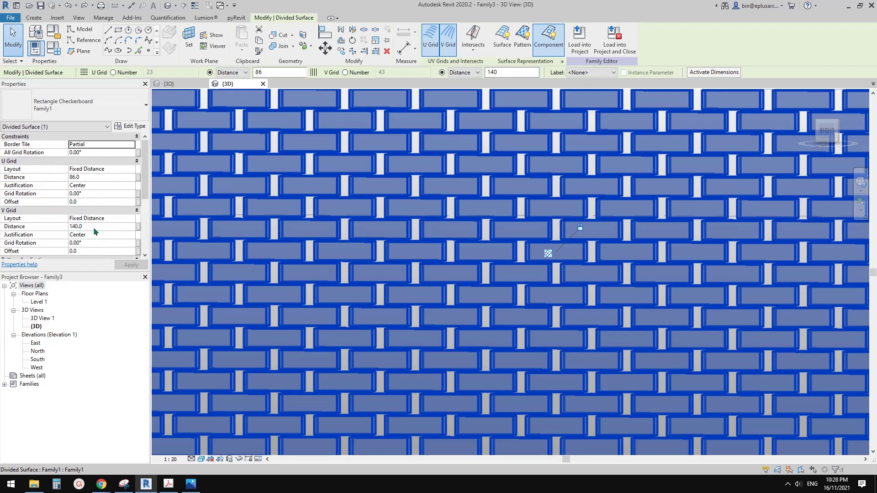
{"action": "left_click", "coordinate": [92, 227]}
{"action": "type", "text": "120.0"}
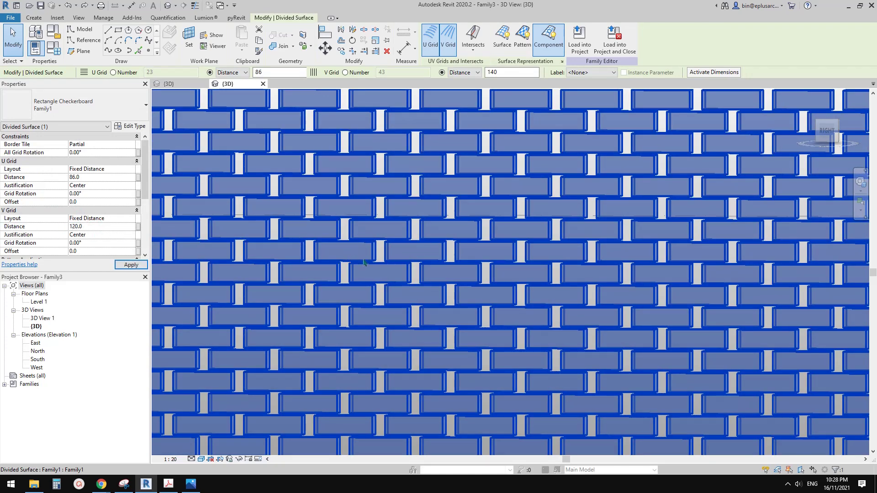
{"action": "scroll", "coordinate": [385, 268], "scroll_direction": "down", "scroll_amount": 2}
{"action": "middle_click_drag", "start_coordinate": [543, 360], "coordinate": [549, 362], "text": "shift"}
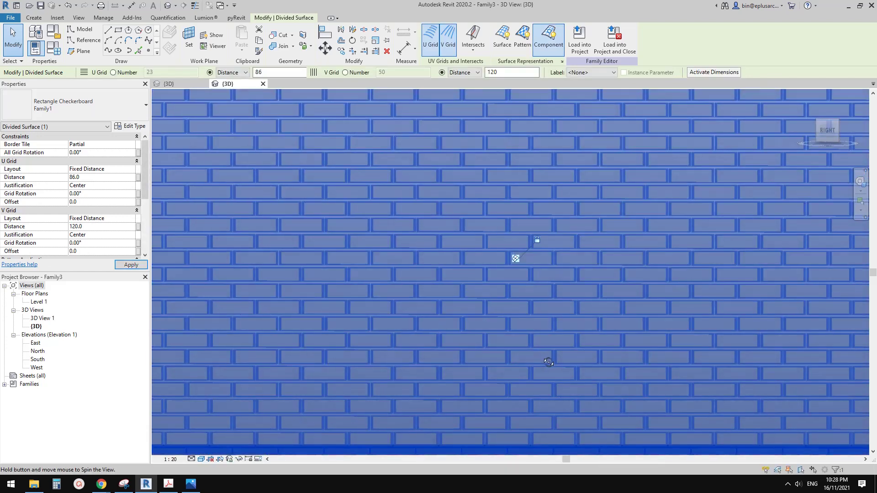
{"action": "key", "text": "Escape"}
{"action": "scroll", "coordinate": [465, 338], "scroll_direction": "down", "scroll_amount": 5}
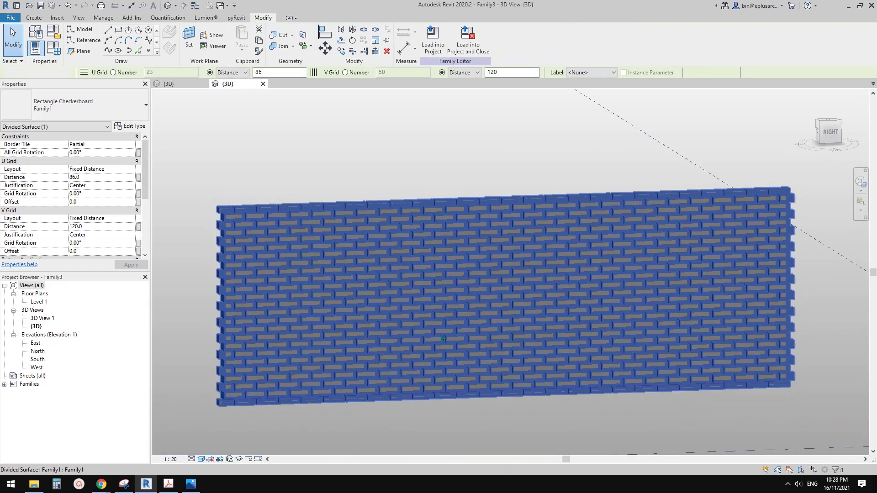
Step: Set the brick wall's V grid distance back to 140 mm
{"action": "key", "text": "Escape"}
{"action": "scroll", "coordinate": [450, 337], "scroll_direction": "up", "scroll_amount": 4}
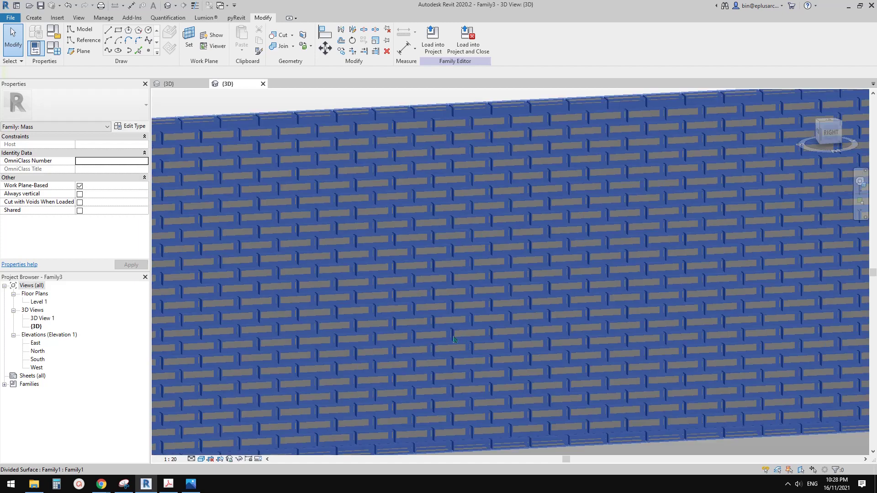
{"action": "left_click", "coordinate": [445, 325]}
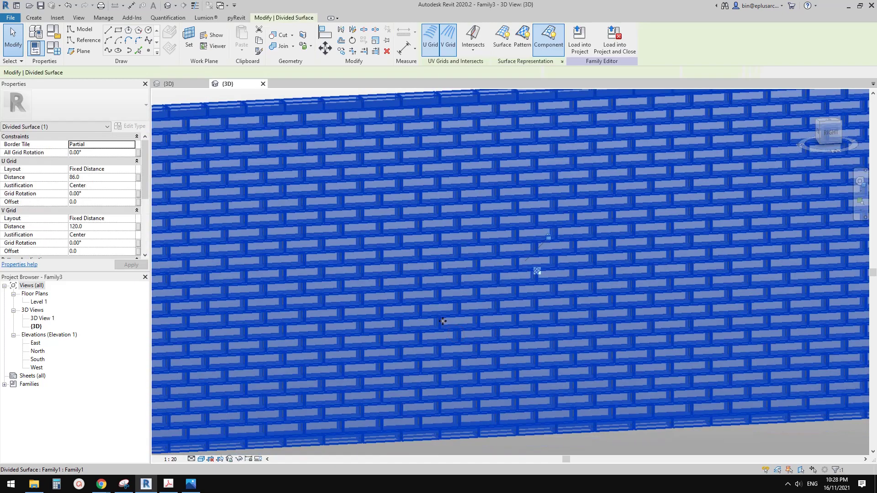
{"action": "middle_click_drag", "start_coordinate": [449, 325], "coordinate": [426, 297]}
{"action": "key", "text": "Escape"}
{"action": "left_click", "coordinate": [423, 266]}
{"action": "left_click", "coordinate": [425, 272]}
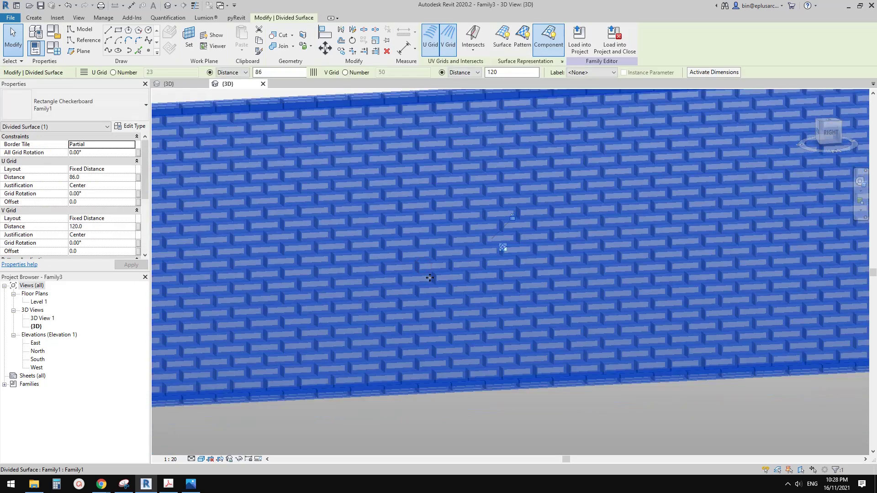
{"action": "scroll", "coordinate": [425, 274], "scroll_direction": "down", "scroll_amount": 3}
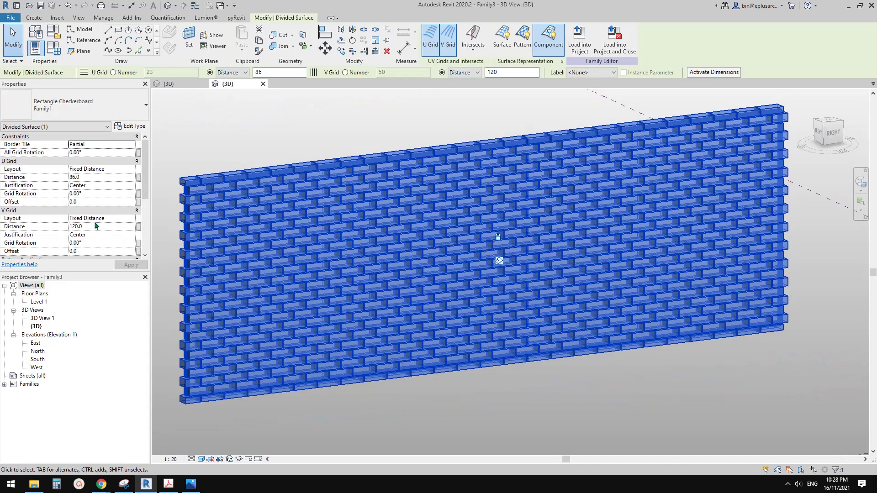
{"action": "left_click", "coordinate": [96, 226]}
{"action": "type", "text": "1"}
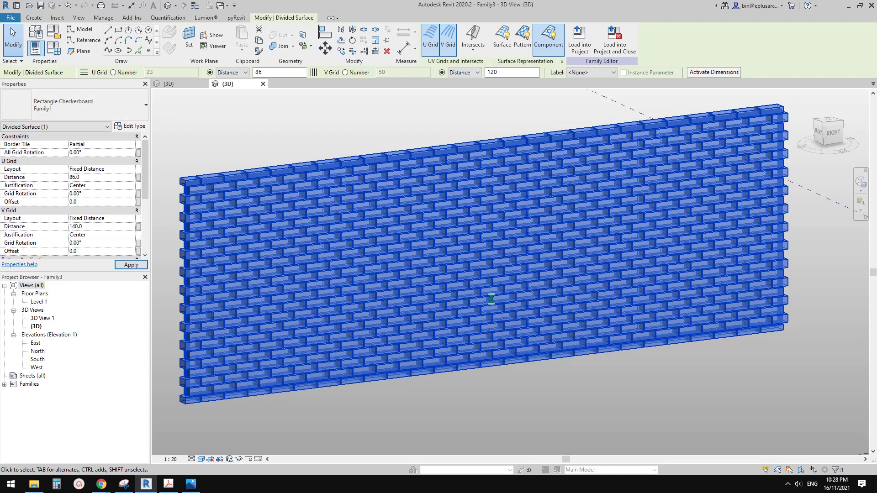
{"action": "middle_click_drag", "start_coordinate": [506, 262], "coordinate": [434, 266], "text": "shift"}
{"action": "middle_click_drag", "start_coordinate": [513, 297], "coordinate": [452, 287]}
{"action": "key", "text": "Escape"}
Step: Set the angle parameter A of a single brick panel near the middle of the wall to 90°
{"action": "scroll", "coordinate": [418, 244], "scroll_direction": "up", "scroll_amount": 3}
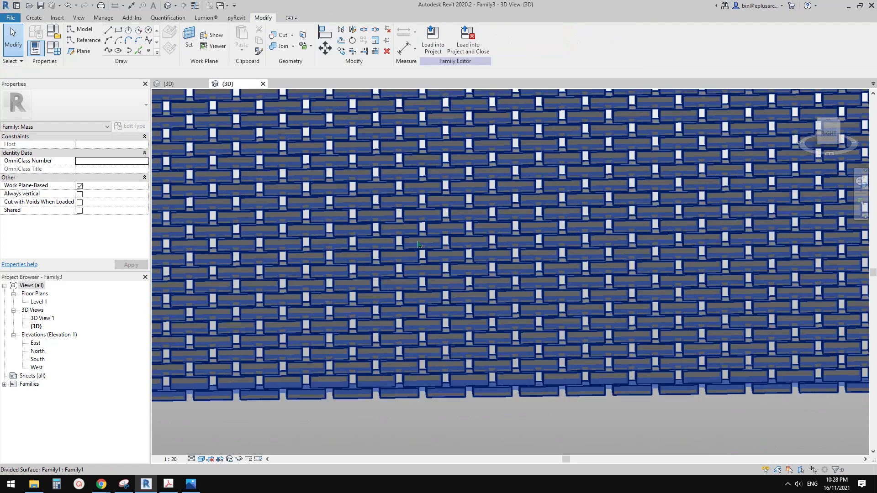
{"action": "scroll", "coordinate": [418, 244], "scroll_direction": "down", "scroll_amount": 2}
{"action": "middle_click_drag", "start_coordinate": [418, 244], "coordinate": [421, 249], "text": "shift"}
{"action": "middle_click_drag", "start_coordinate": [483, 298], "coordinate": [485, 305]}
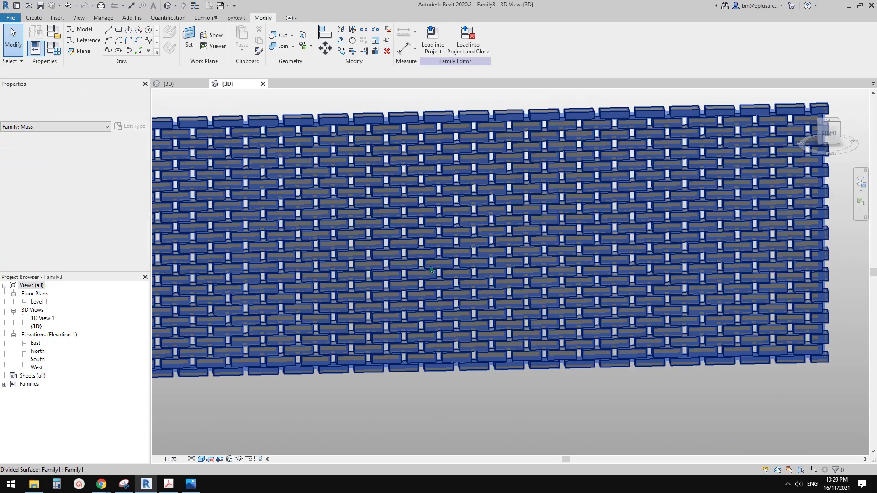
{"action": "left_click", "coordinate": [438, 264]}
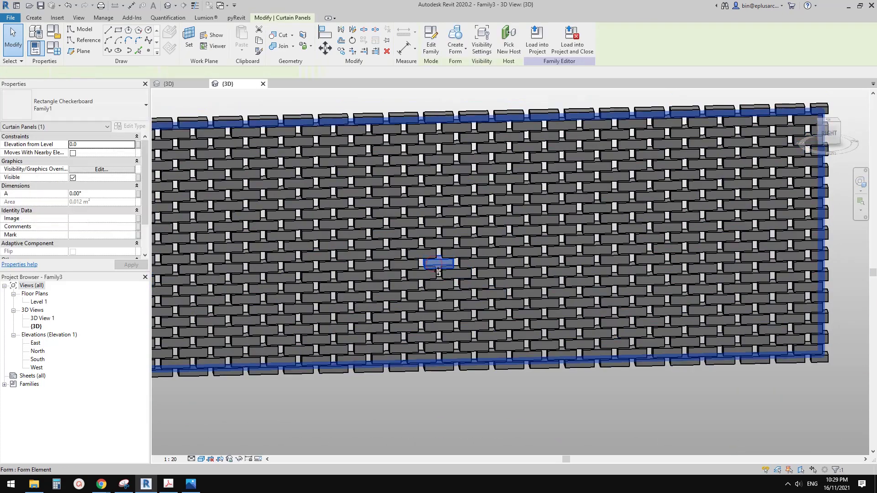
{"action": "left_click", "coordinate": [97, 194]}
{"action": "type", "text": "9"}
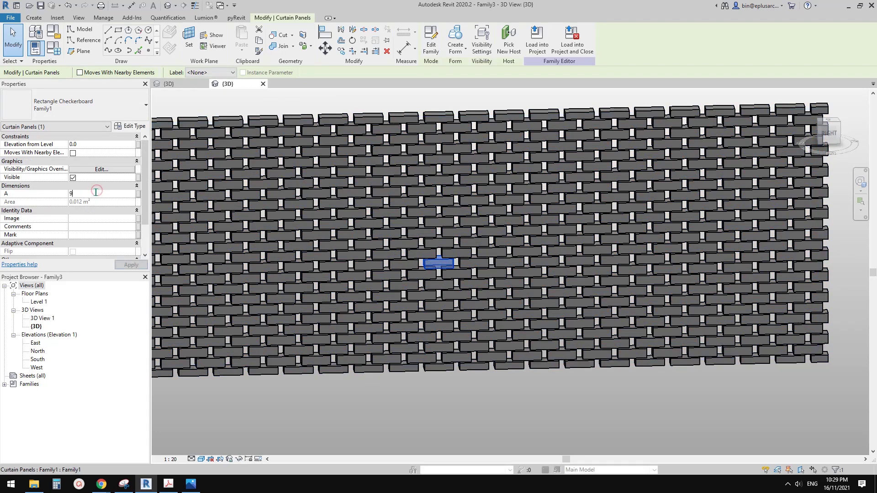
{"action": "type", "text": "0"}
{"action": "key", "text": "Escape"}
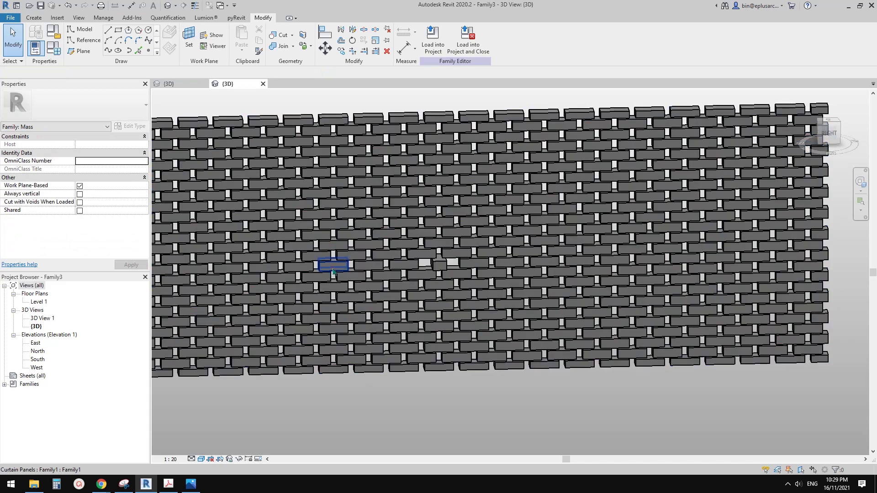
Step: Set the angle parameter A of another brick panel in the same row to -45°
{"action": "left_click", "coordinate": [334, 266]}
{"action": "left_click", "coordinate": [98, 195]}
{"action": "type", "text": "-45.00"}
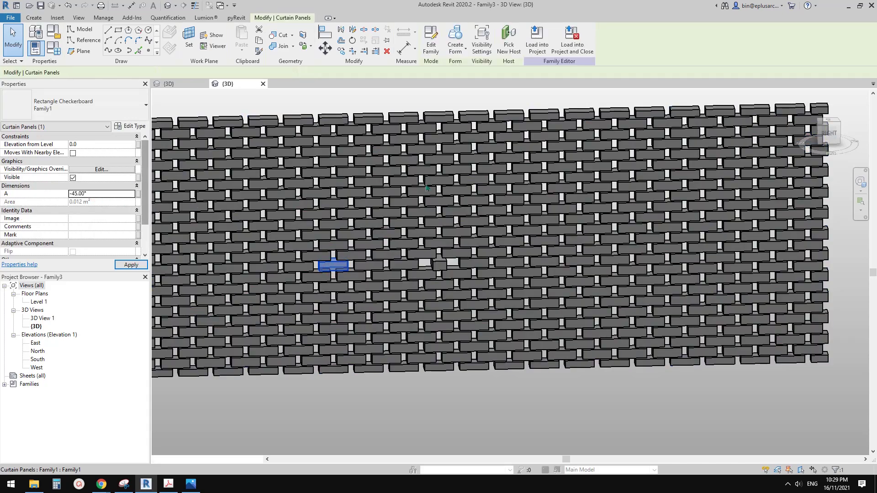
{"action": "key", "text": "Escape"}
{"action": "middle_click_drag", "start_coordinate": [432, 264], "coordinate": [414, 224], "text": "shift"}
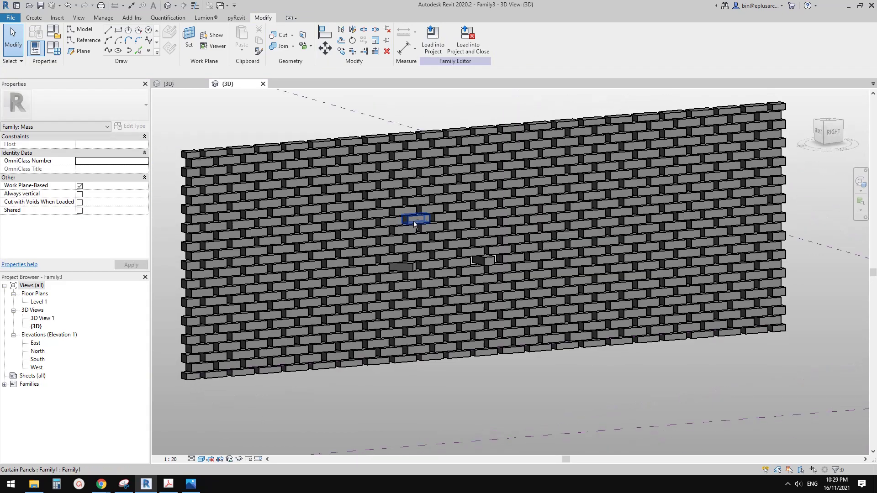
{"action": "scroll", "coordinate": [414, 224], "scroll_direction": "down", "scroll_amount": 2}
Step: Switch to Chrome to examine the rippling brick facade in the Colossal article, and return to Revit
{"action": "mouse_move", "coordinate": [115, 485]}
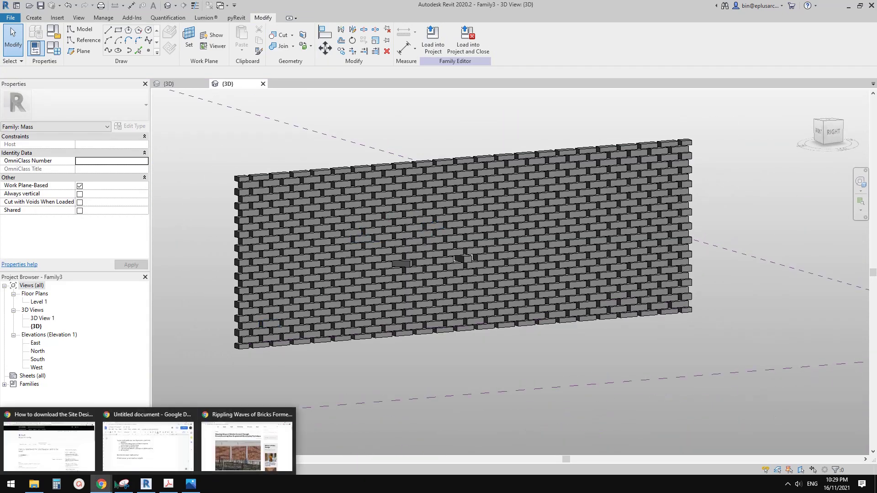
{"action": "left_click", "coordinate": [243, 441]}
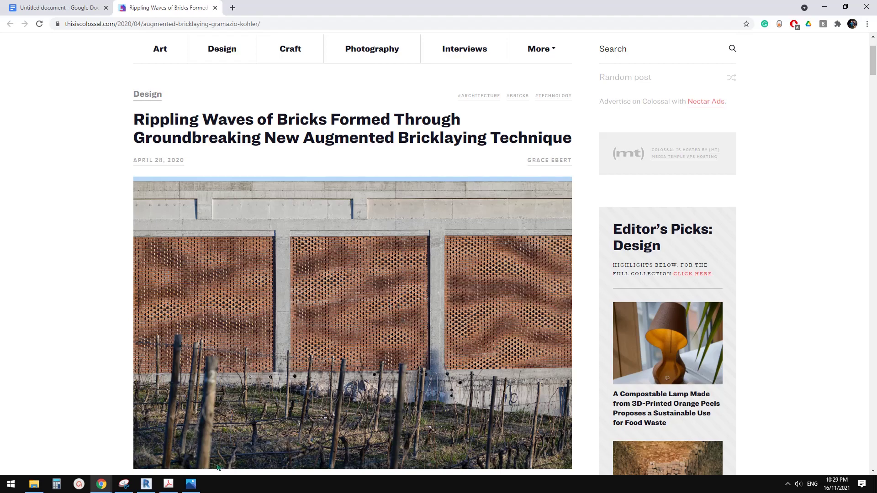
{"action": "left_click", "coordinate": [147, 484]}
Step: Launch Dynamo from the brick wall family and tile its window beside the Revit window
{"action": "middle_click_drag", "start_coordinate": [393, 316], "coordinate": [401, 315], "text": "shift"}
{"action": "left_click", "coordinate": [394, 237]}
{"action": "mouse_move", "coordinate": [332, 127]}
{"action": "middle_mouse_down", "text": "shift"}
{"action": "mouse_move", "coordinate": [320, 130]}
{"action": "mouse_move", "coordinate": [333, 133]}
{"action": "middle_mouse_up", "text": "shift"}
{"action": "left_click", "coordinate": [333, 133]}
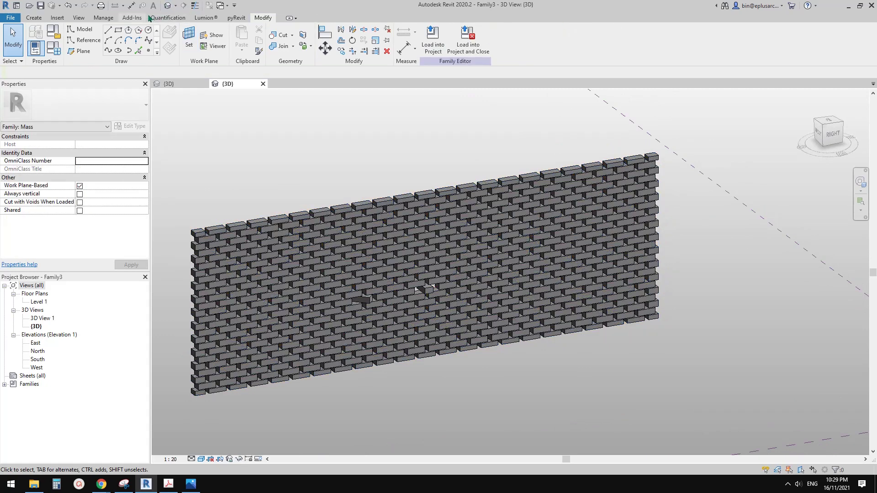
{"action": "left_click", "coordinate": [103, 17]}
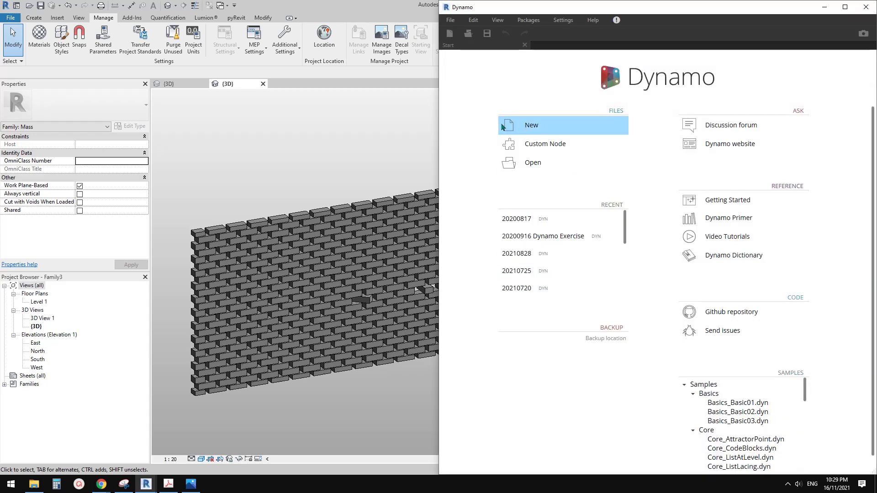
{"action": "left_click_drag", "start_coordinate": [393, 8], "coordinate": [2, 80]}
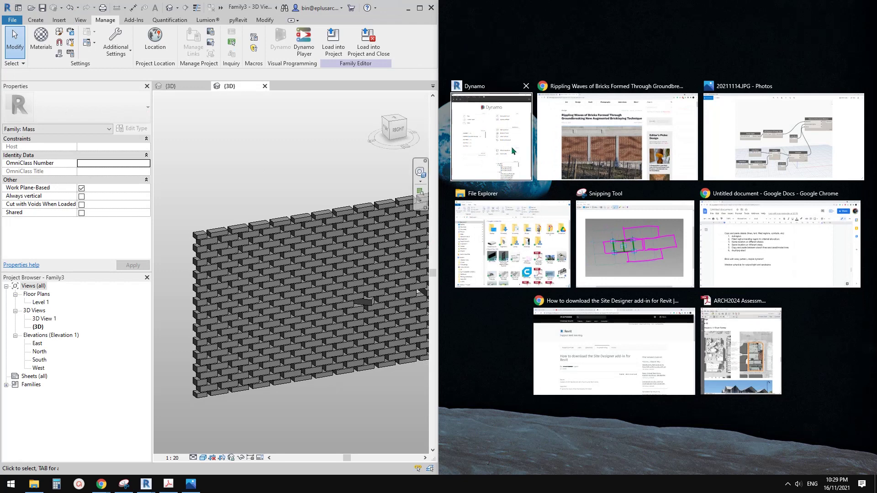
{"action": "left_click", "coordinate": [501, 134]}
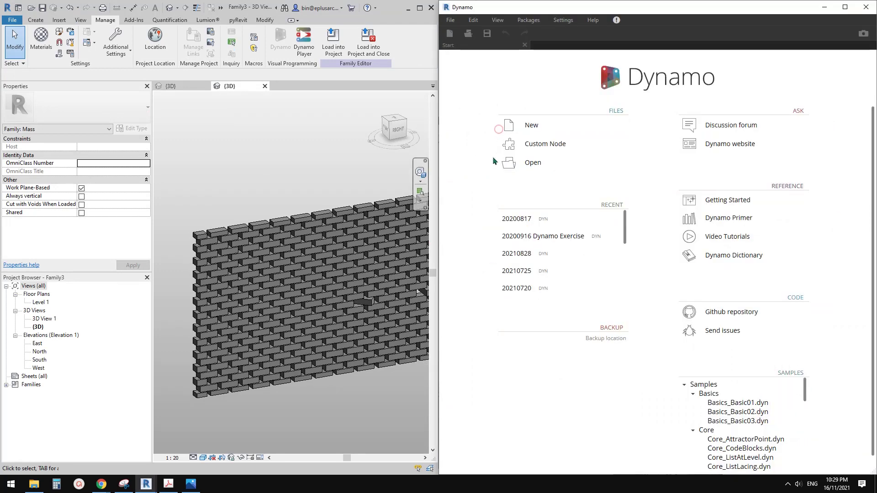
Step: Start a new Dynamo graph, expand the Revit Selection nodes, and set the run mode to Manual
{"action": "left_click", "coordinate": [530, 125]}
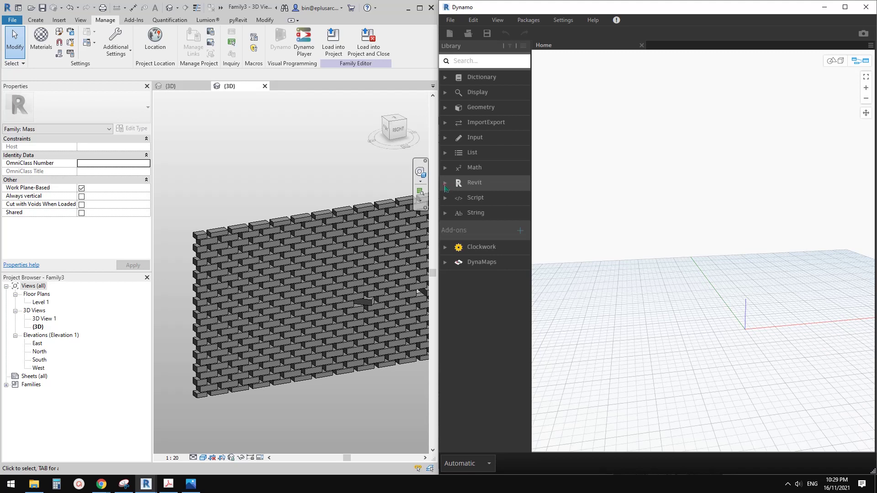
{"action": "left_click", "coordinate": [446, 185]}
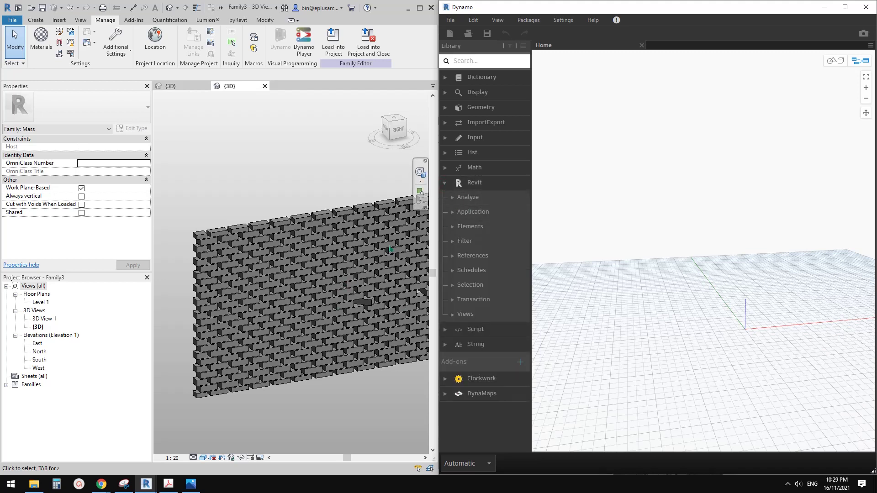
{"action": "left_click", "coordinate": [454, 286]}
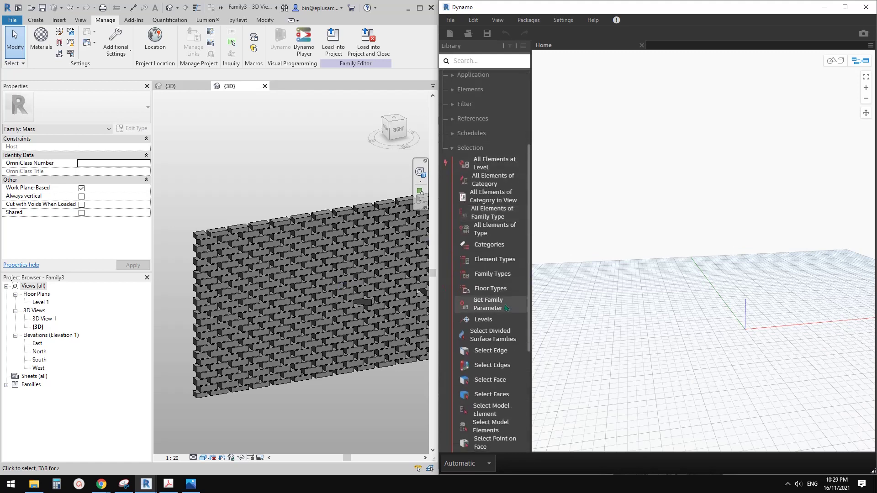
{"action": "left_click", "coordinate": [485, 469]}
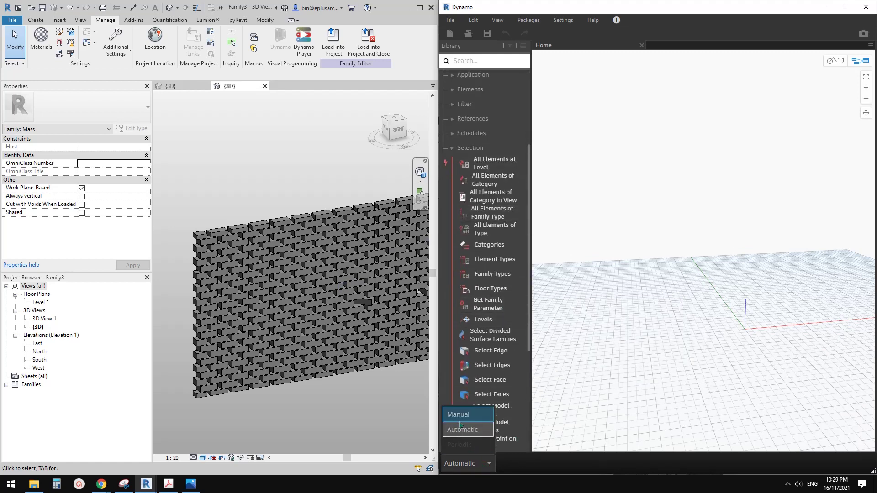
{"action": "left_click", "coordinate": [458, 454]}
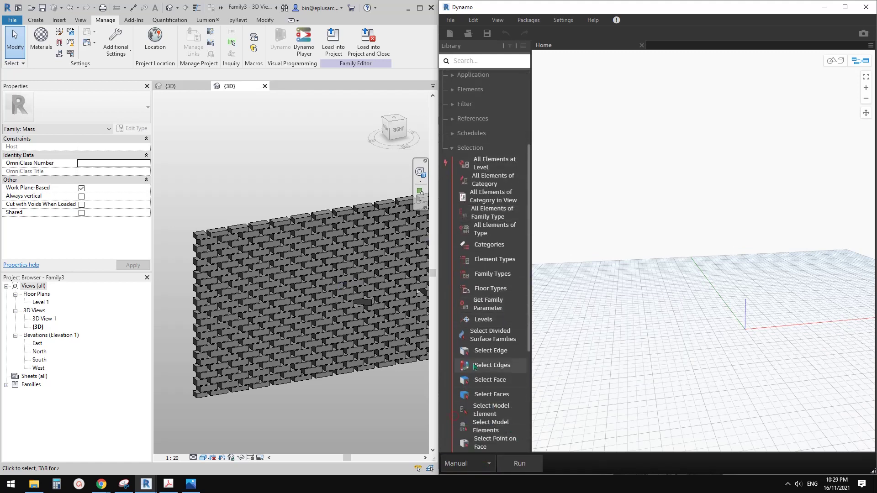
Step: Place a Family Types node in the graph and set it to Family1:Family1
{"action": "left_click", "coordinate": [473, 279]}
{"action": "left_click", "coordinate": [714, 250]}
{"action": "left_click", "coordinate": [704, 263]}
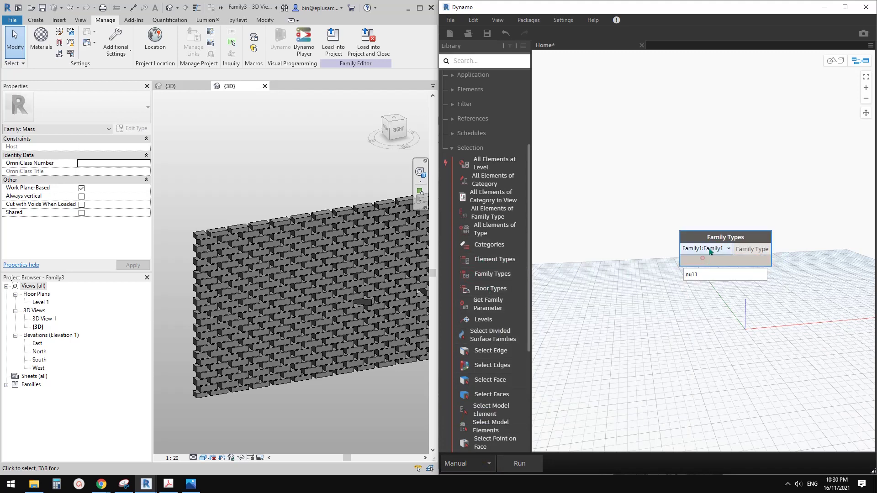
{"action": "left_click_drag", "start_coordinate": [715, 234], "coordinate": [622, 217]}
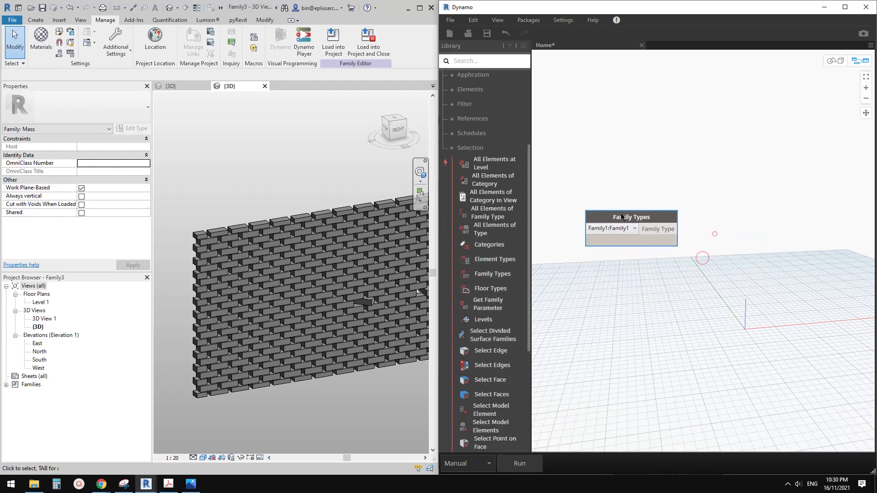
Step: Add an All Elements of Family Type node fed by the Family Types output, and run the graph
{"action": "left_click", "coordinate": [489, 221]}
{"action": "left_click_drag", "start_coordinate": [754, 247], "coordinate": [745, 228]}
{"action": "left_click_drag", "start_coordinate": [676, 229], "coordinate": [707, 239]}
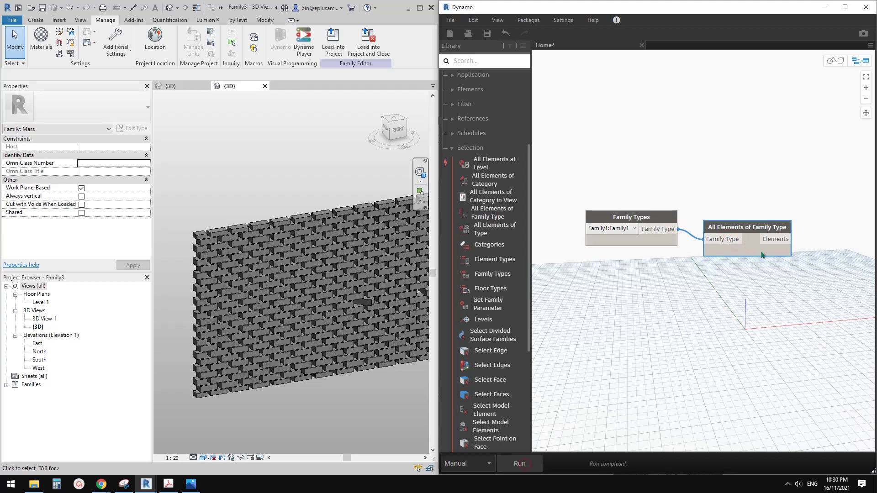
{"action": "mouse_move", "coordinate": [766, 253]}
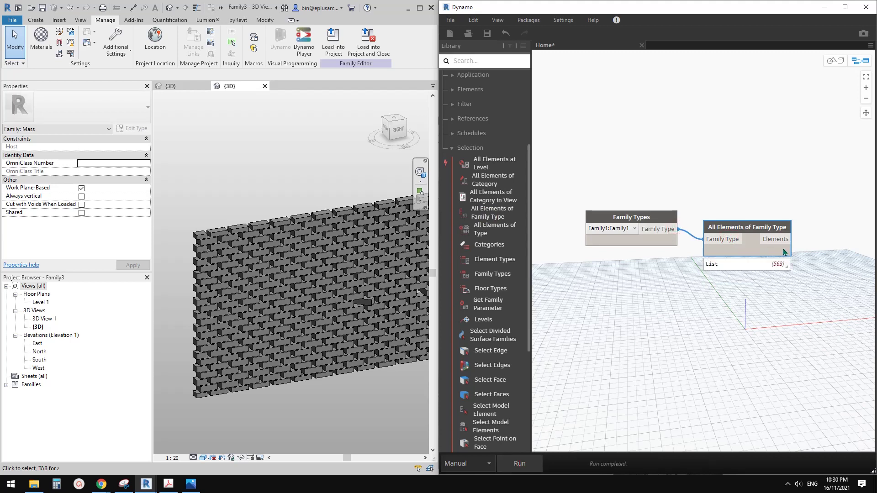
{"action": "left_click_drag", "start_coordinate": [761, 235], "coordinate": [748, 227]}
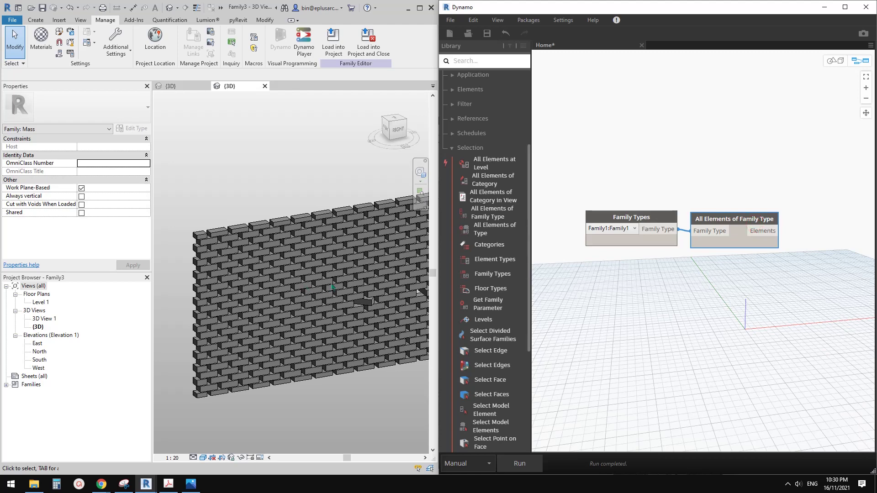
{"action": "middle_click_drag", "start_coordinate": [385, 298], "coordinate": [337, 297]}
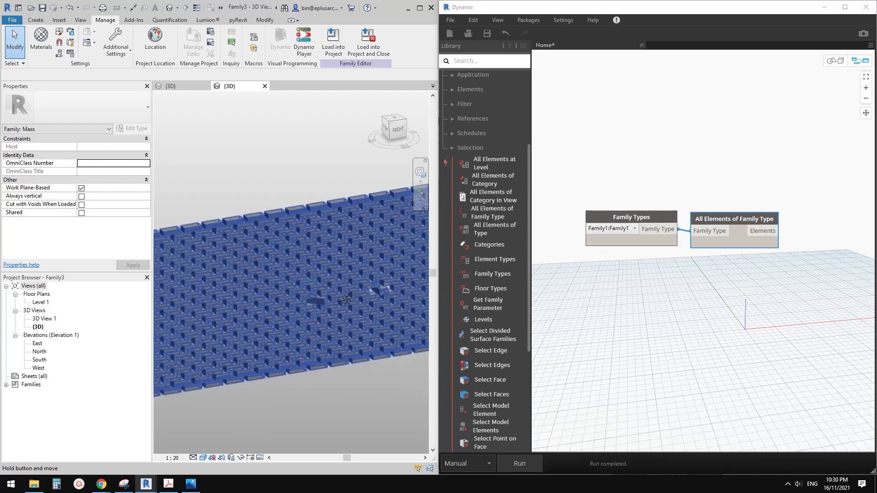
{"action": "middle_click_drag", "start_coordinate": [724, 276], "coordinate": [696, 285]}
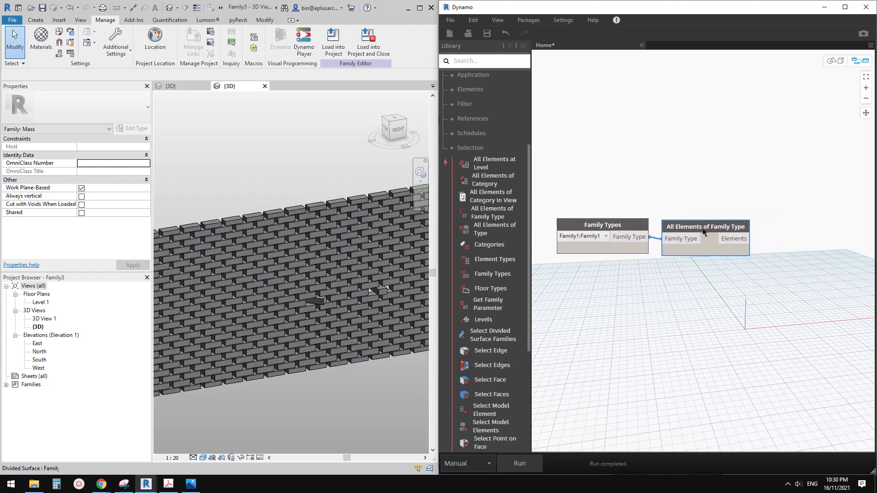
{"action": "left_click_drag", "start_coordinate": [703, 227], "coordinate": [708, 227]}
{"action": "mouse_move", "coordinate": [717, 300]}
{"action": "middle_mouse_down"}
{"action": "mouse_move", "coordinate": [707, 307]}
{"action": "mouse_move", "coordinate": [704, 297]}
{"action": "middle_mouse_up"}
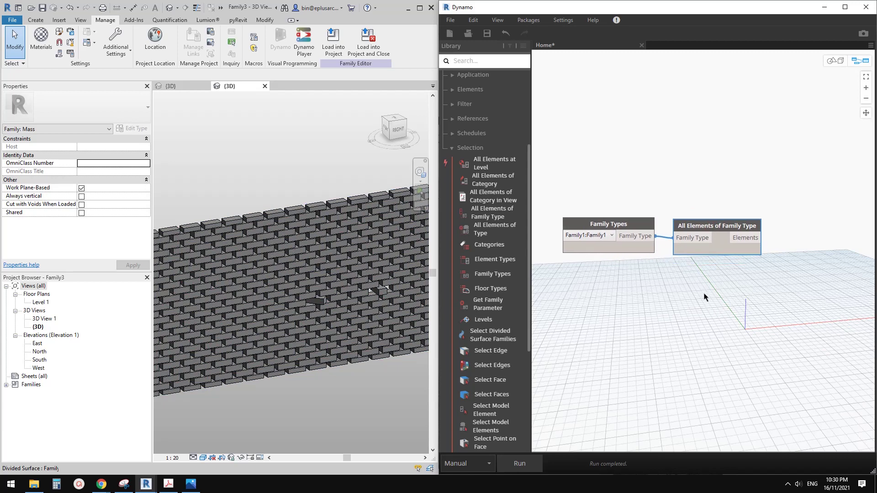
Step: Add an Element.SetParameterByName node and feed the collected elements into its element input
{"action": "right_click", "coordinate": [726, 173]}
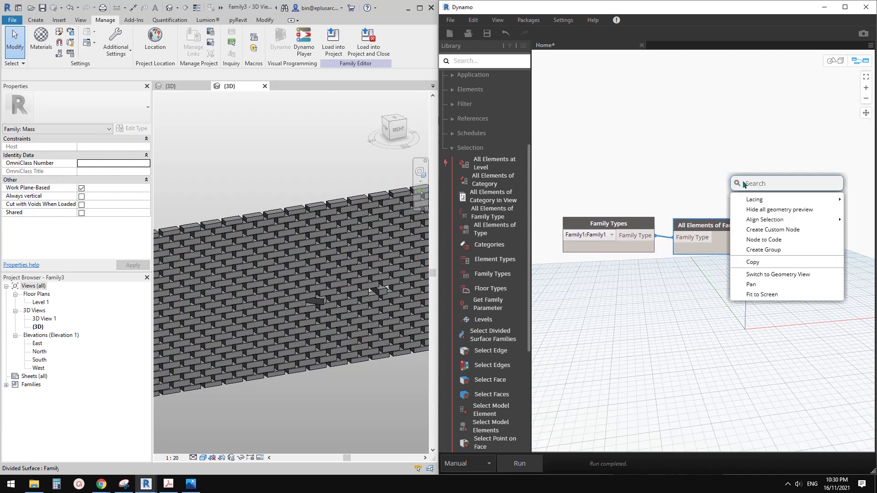
{"action": "type", "text": "setparamet"}
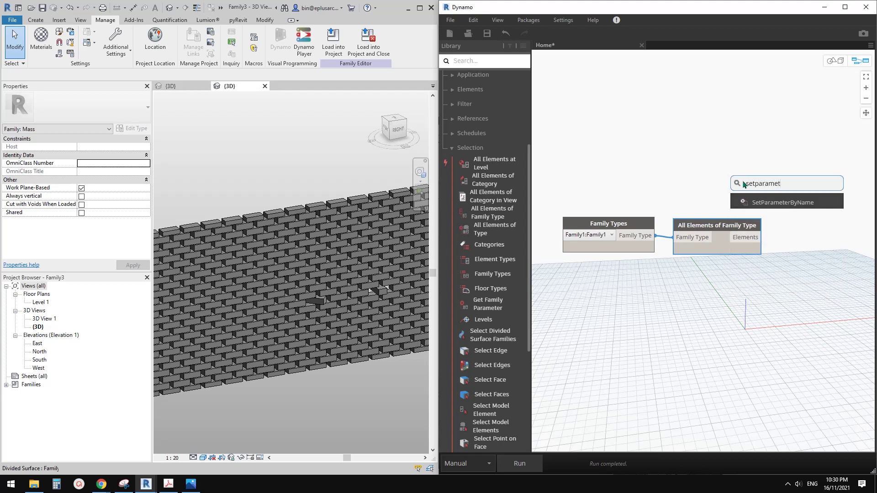
{"action": "left_click", "coordinate": [769, 205]}
{"action": "left_click_drag", "start_coordinate": [795, 208], "coordinate": [795, 149]}
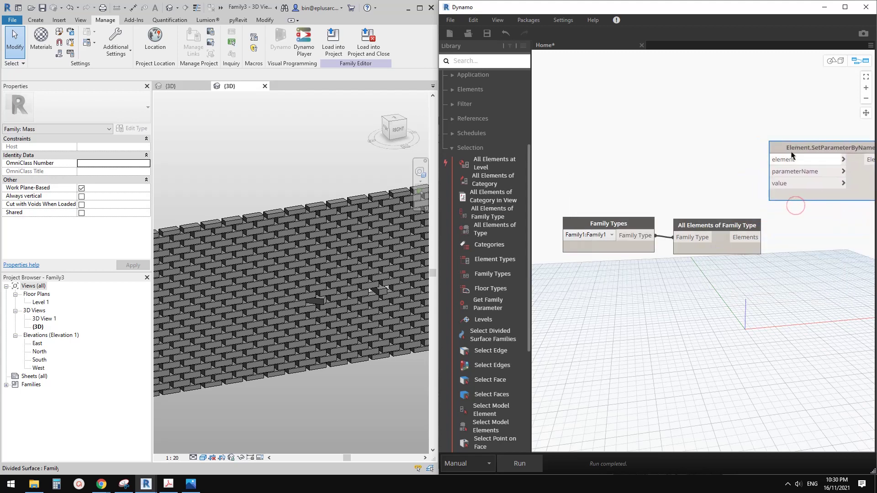
{"action": "middle_click_drag", "start_coordinate": [733, 191], "coordinate": [697, 196]}
{"action": "left_click_drag", "start_coordinate": [767, 153], "coordinate": [784, 248]}
{"action": "left_click", "coordinate": [754, 170]}
{"action": "left_click", "coordinate": [721, 243]}
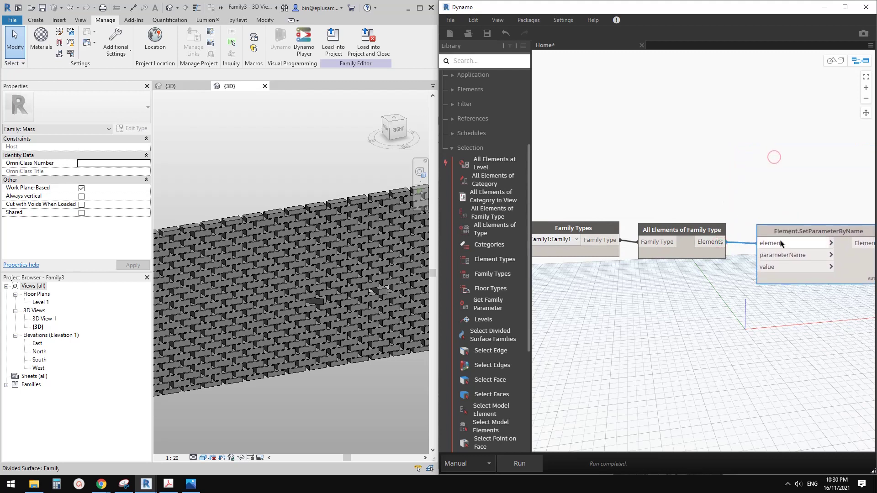
Step: Add a code block containing "A" and connect it to the parameterName input of Element.SetParameterByName
{"action": "double_click", "coordinate": [708, 299]}
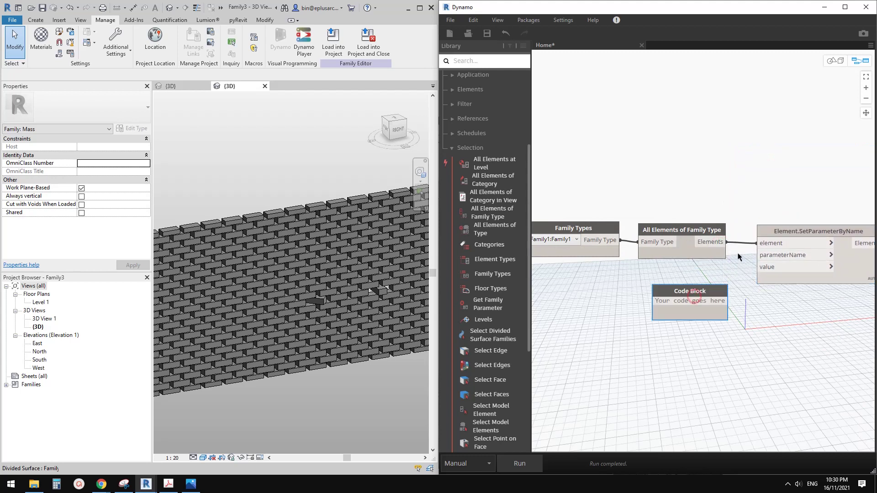
{"action": "type", "text": "\"A"}
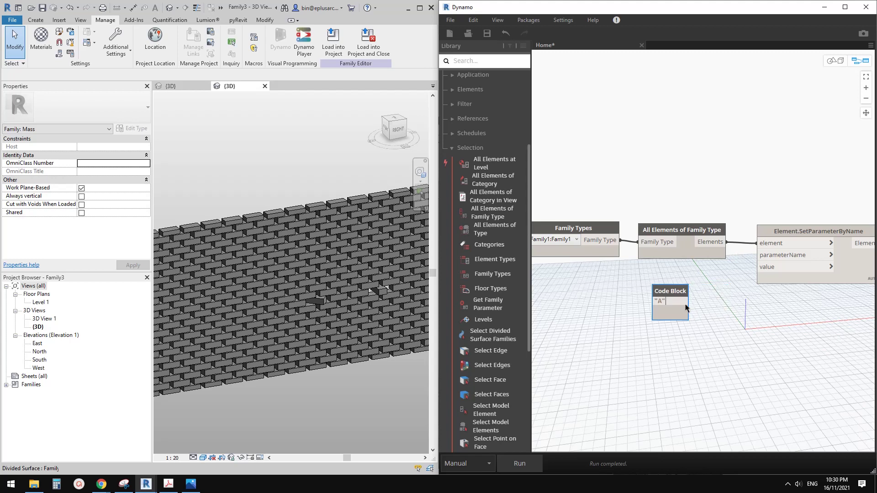
{"action": "left_click", "coordinate": [762, 257]}
{"action": "left_click", "coordinate": [688, 301]}
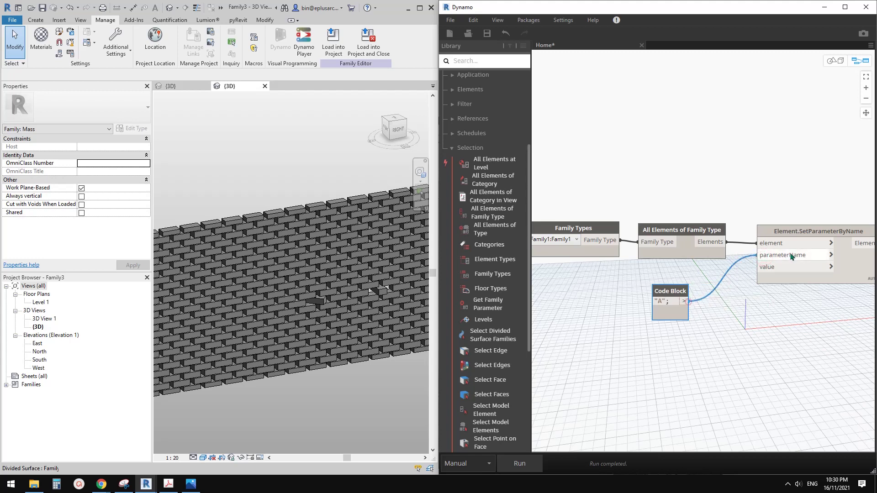
{"action": "left_click_drag", "start_coordinate": [673, 295], "coordinate": [713, 279]}
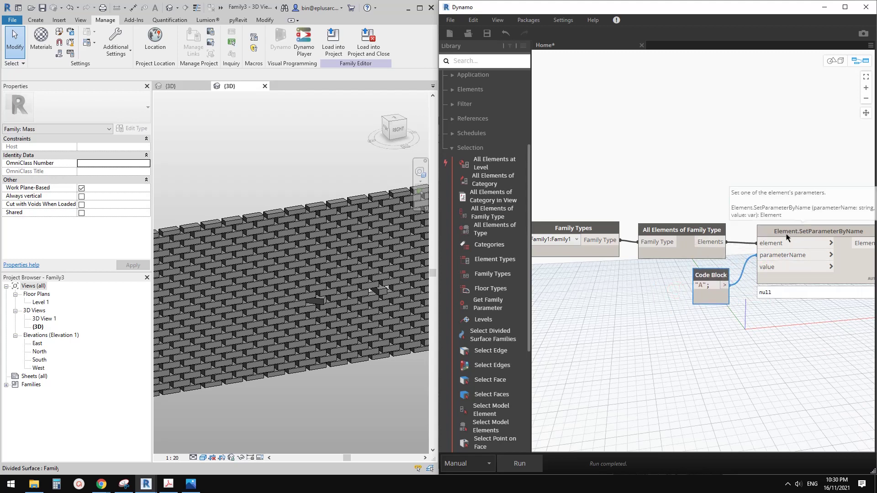
{"action": "left_click_drag", "start_coordinate": [777, 279], "coordinate": [780, 285]}
{"action": "left_click", "coordinate": [753, 326]}
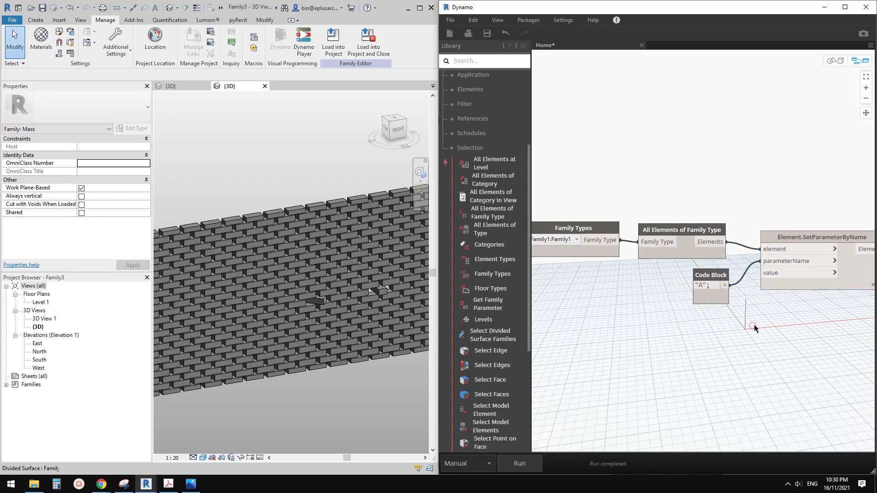
{"action": "middle_click_drag", "start_coordinate": [720, 337], "coordinate": [721, 319]}
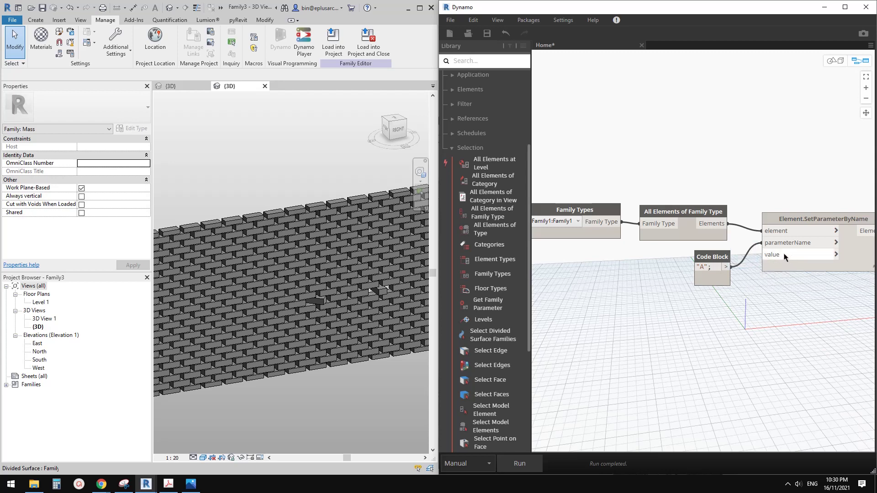
{"action": "middle_click_drag", "start_coordinate": [672, 304], "coordinate": [681, 292]}
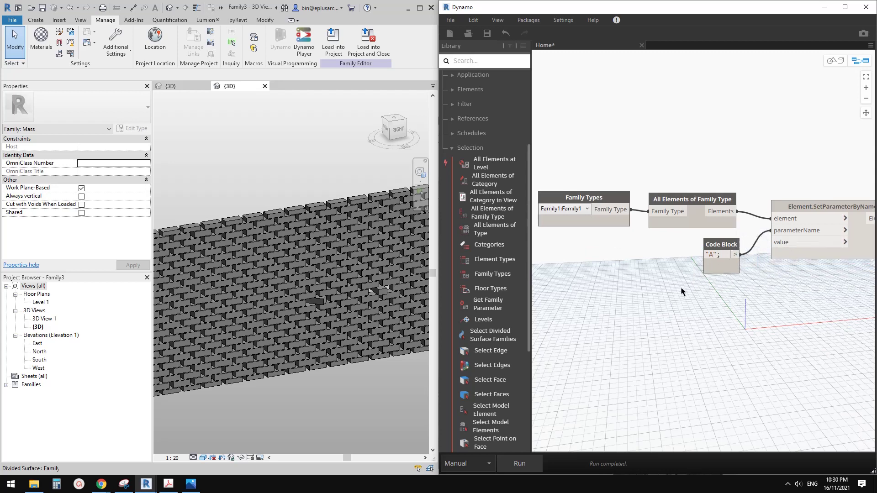
{"action": "scroll", "coordinate": [312, 385], "scroll_direction": "down", "scroll_amount": 1}
{"action": "middle_click_drag", "start_coordinate": [312, 384], "coordinate": [316, 349]}
{"action": "scroll", "coordinate": [325, 360], "scroll_direction": "down", "scroll_amount": 2}
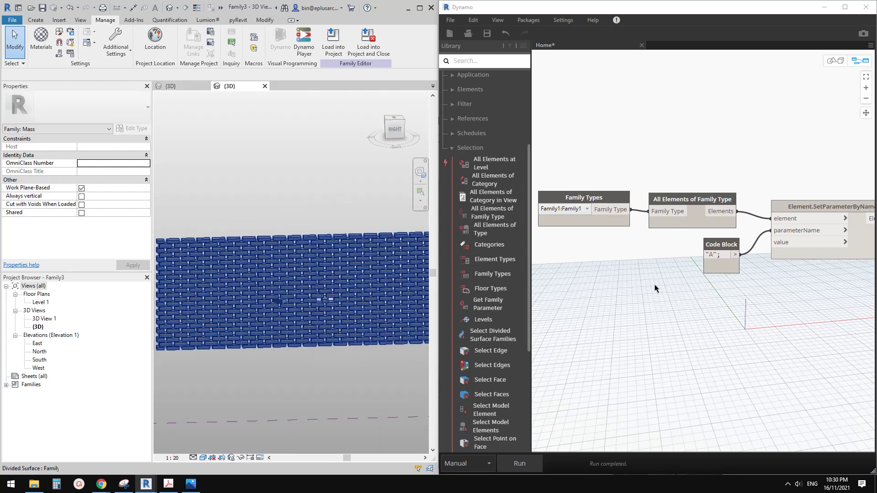
{"action": "mouse_move", "coordinate": [302, 349]}
{"action": "middle_mouse_down", "text": "shift"}
{"action": "mouse_move", "coordinate": [295, 359]}
{"action": "mouse_move", "coordinate": [298, 340]}
{"action": "middle_mouse_up", "text": "shift"}
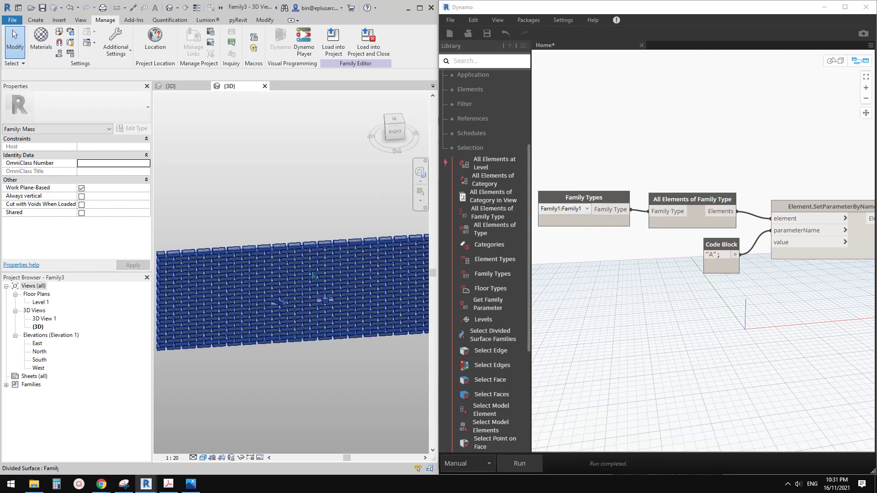
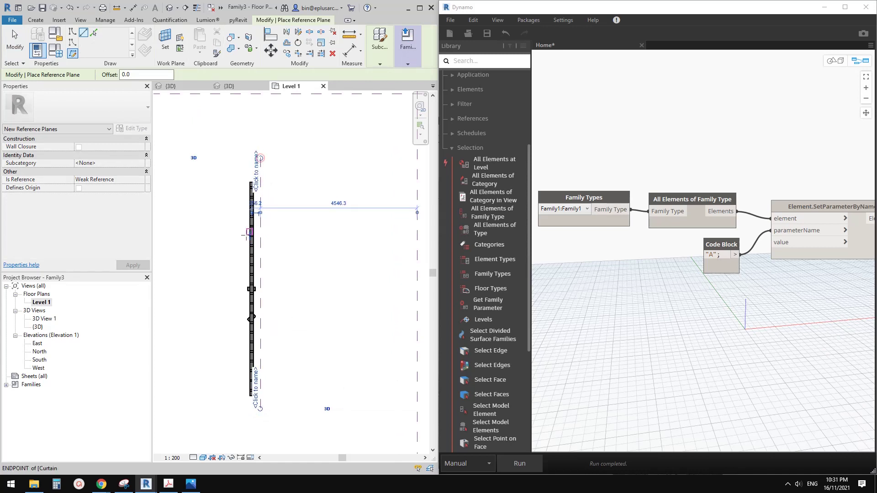
Step: Finish placing a reference plane parallel to the brick wall in the Level 1 floor plan
{"action": "key", "text": "Escape"}
{"action": "key", "text": "Escape"}
{"action": "left_click", "coordinate": [261, 239]}
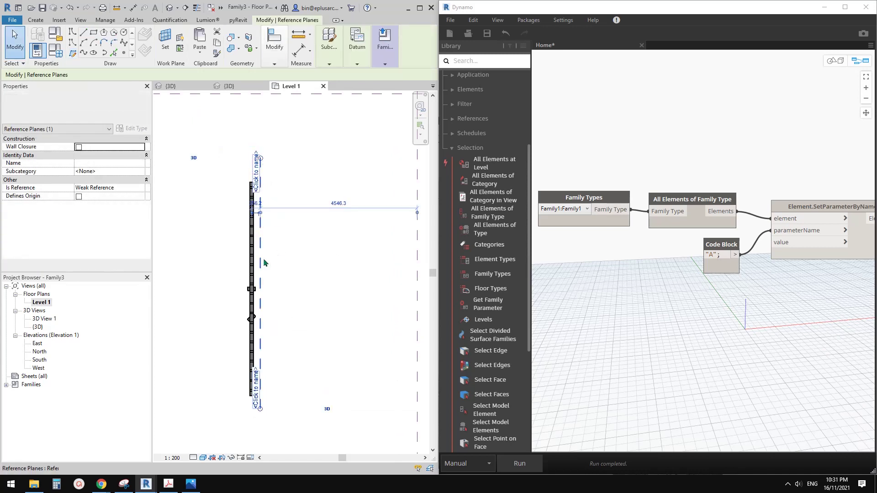
{"action": "left_click", "coordinate": [293, 278]}
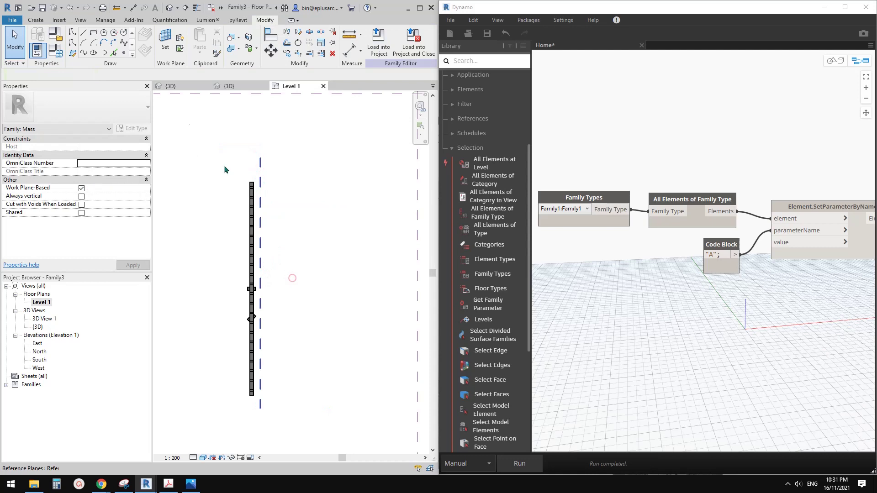
Step: Start a model line, set the reference plane beside the brick wall as the work plane, and open the {3D} view for sketching
{"action": "left_click", "coordinate": [71, 33]}
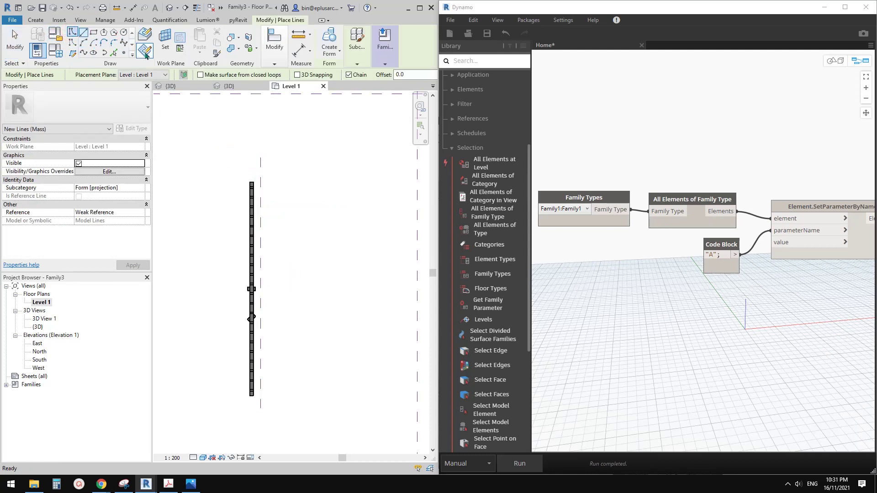
{"action": "left_click", "coordinate": [166, 40]}
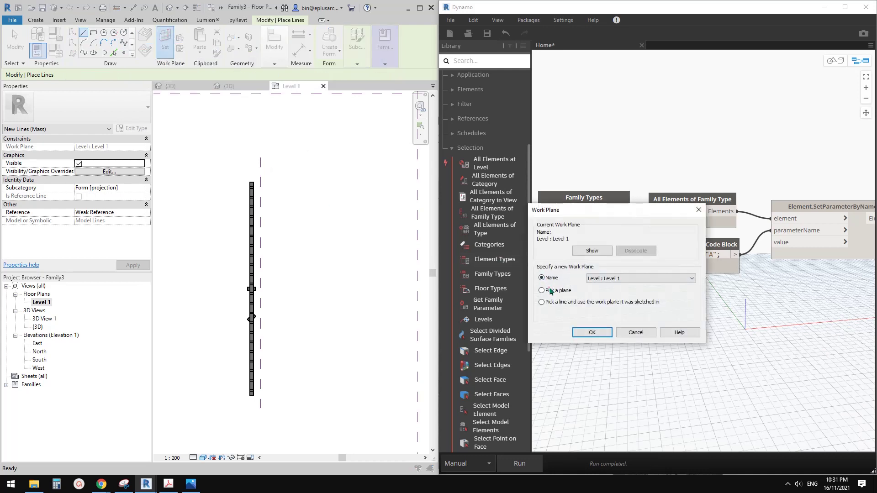
{"action": "left_click", "coordinate": [592, 332]}
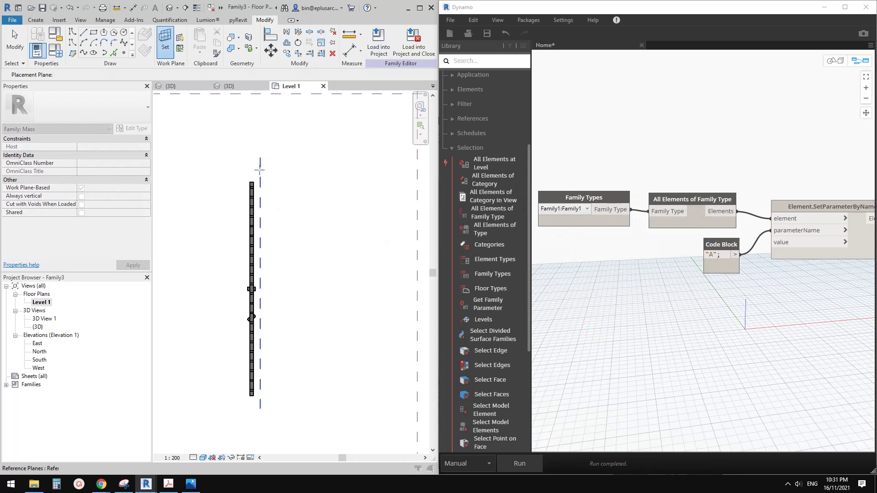
{"action": "left_click", "coordinate": [259, 170]}
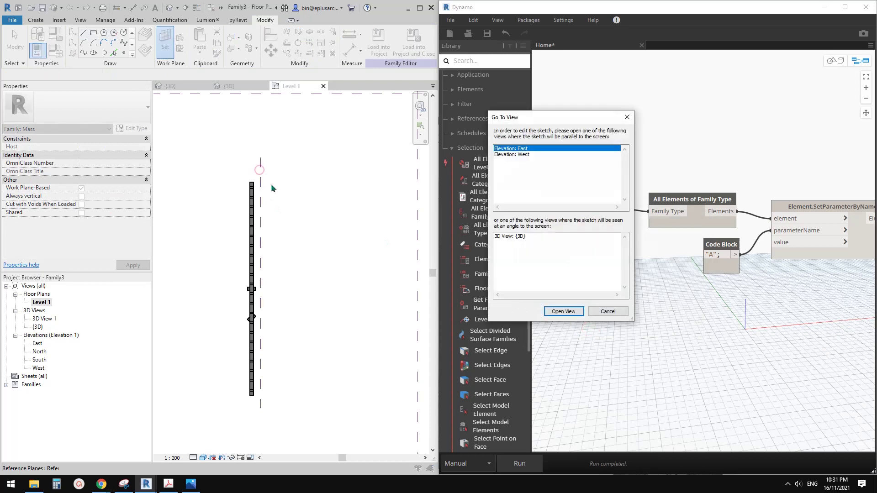
{"action": "left_click", "coordinate": [512, 236]}
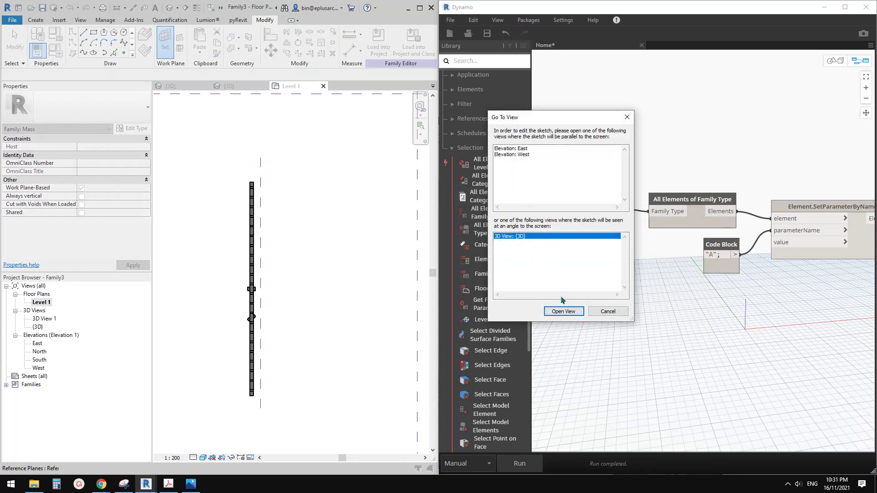
{"action": "left_click", "coordinate": [563, 312]}
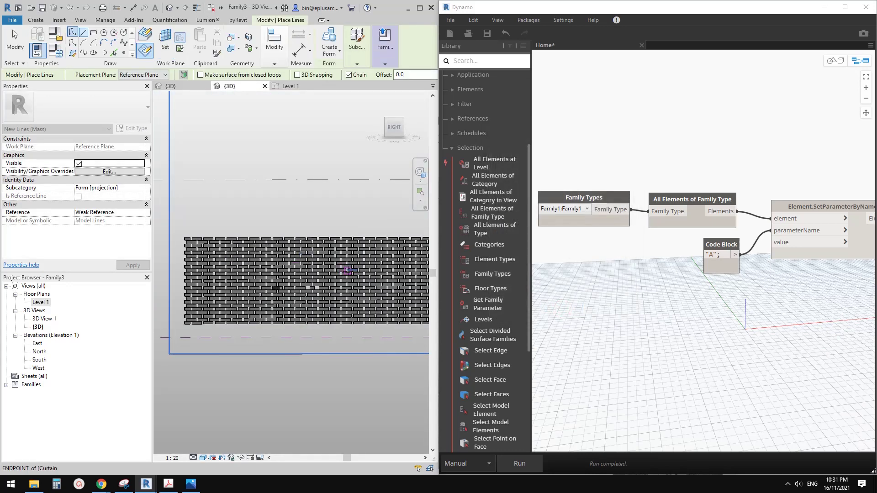
Step: Draw a wavy open spline across the brick wall face, looping back at the far end and finishing just beyond the wall's lower corner
{"action": "scroll", "coordinate": [319, 269], "scroll_direction": "up", "scroll_amount": 3}
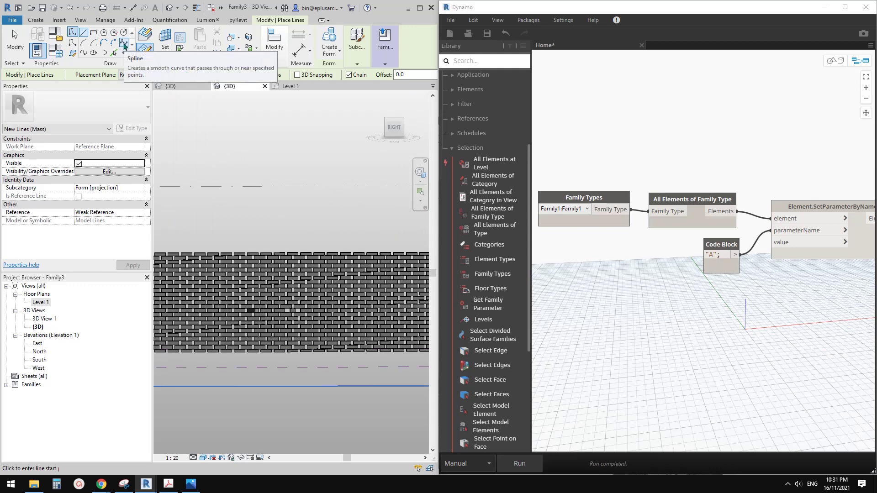
{"action": "left_click", "coordinate": [124, 44]}
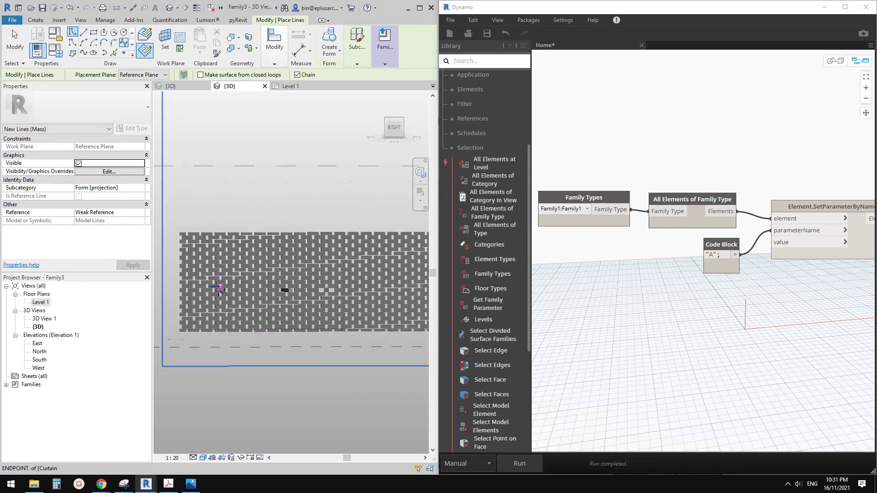
{"action": "left_click", "coordinate": [189, 291]}
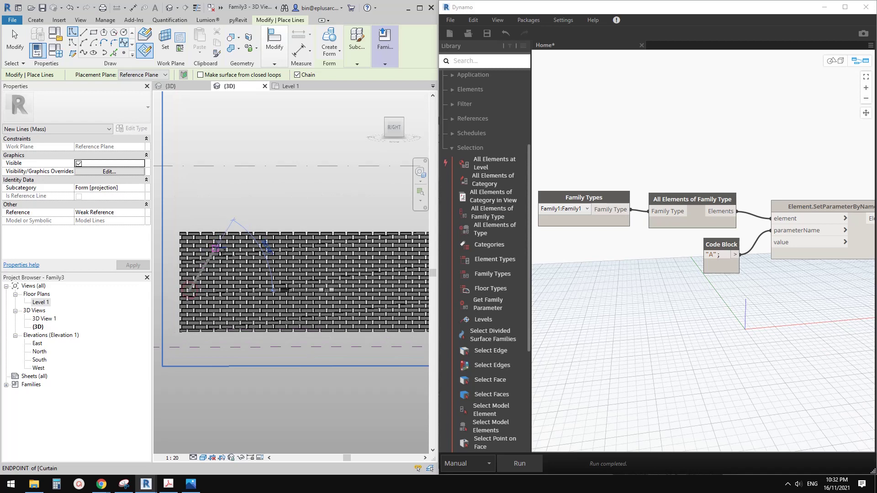
{"action": "left_click", "coordinate": [214, 248]}
{"action": "left_click", "coordinate": [276, 248]}
{"action": "left_click", "coordinate": [259, 286]}
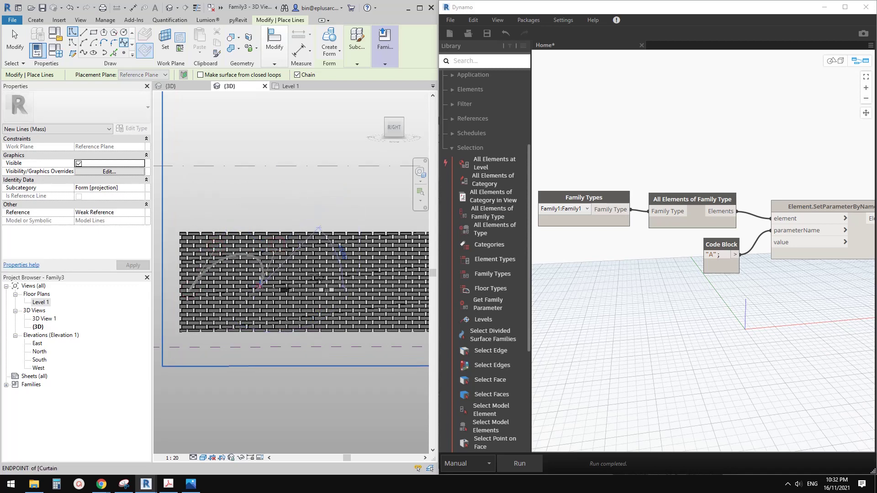
{"action": "left_click", "coordinate": [332, 249]}
{"action": "left_click", "coordinate": [399, 241]}
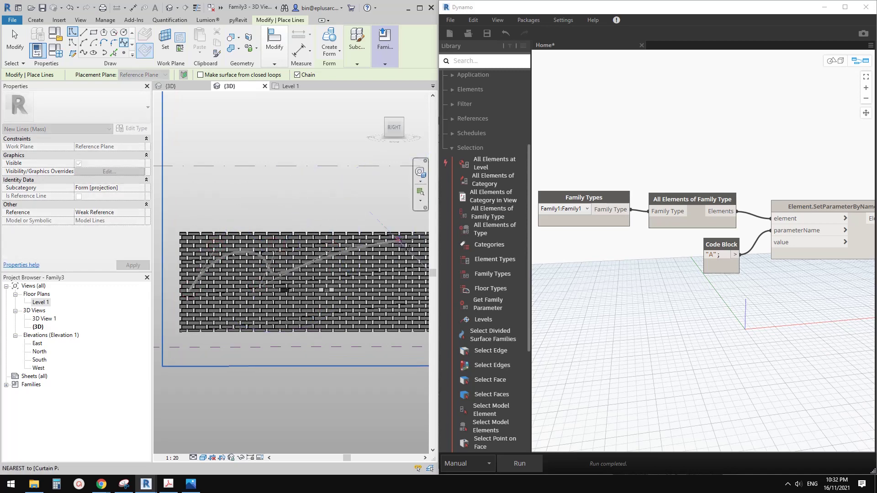
{"action": "middle_click_drag", "start_coordinate": [399, 241], "coordinate": [307, 215]}
{"action": "left_click", "coordinate": [369, 230]}
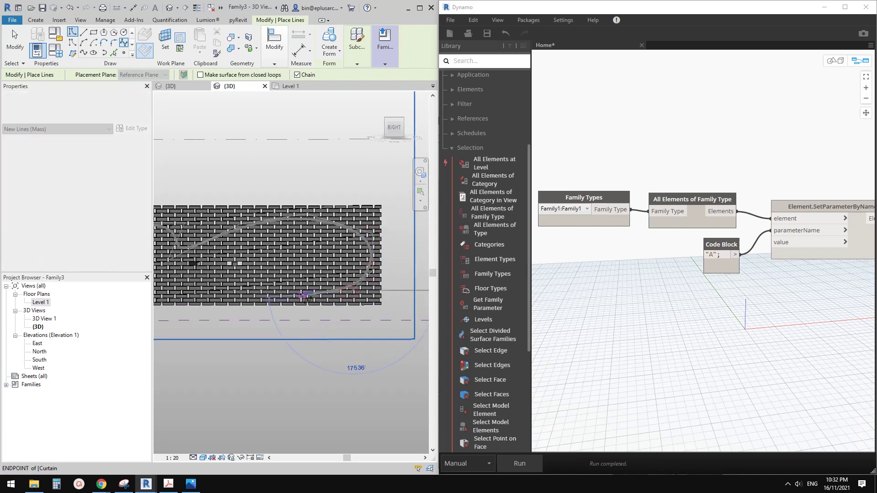
{"action": "left_click", "coordinate": [294, 241]}
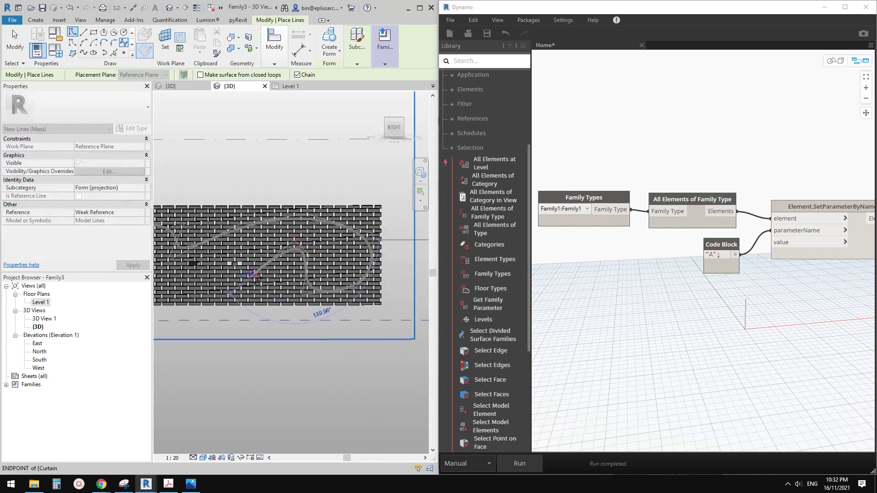
{"action": "left_click", "coordinate": [263, 267]}
{"action": "left_click", "coordinate": [234, 304]}
{"action": "middle_click_drag", "start_coordinate": [182, 312], "coordinate": [341, 276]}
{"action": "scroll", "coordinate": [351, 264], "scroll_direction": "up", "scroll_amount": 1}
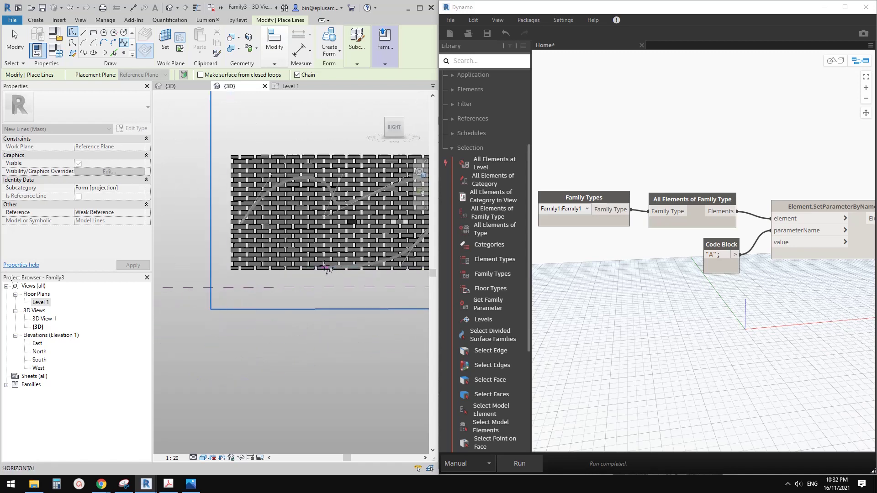
{"action": "left_click", "coordinate": [322, 267]}
{"action": "left_click", "coordinate": [302, 252]}
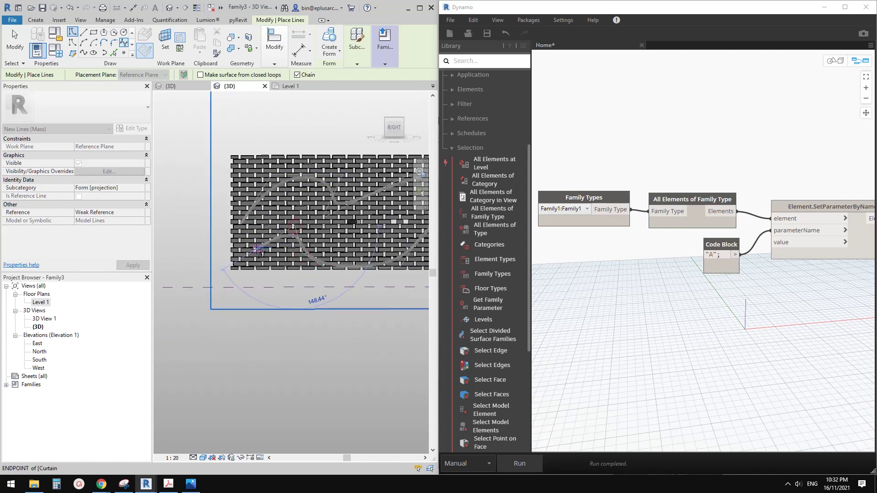
{"action": "left_click", "coordinate": [225, 278]}
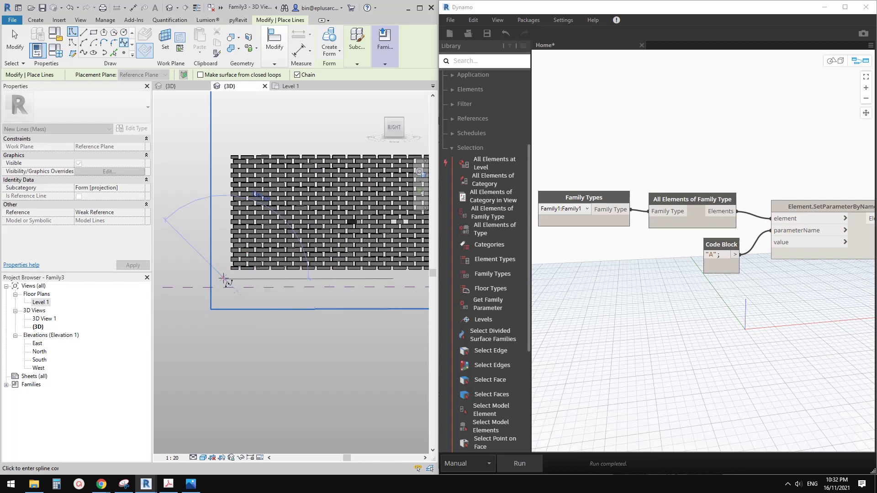
{"action": "key", "text": "Escape"}
{"action": "key", "text": "Escape"}
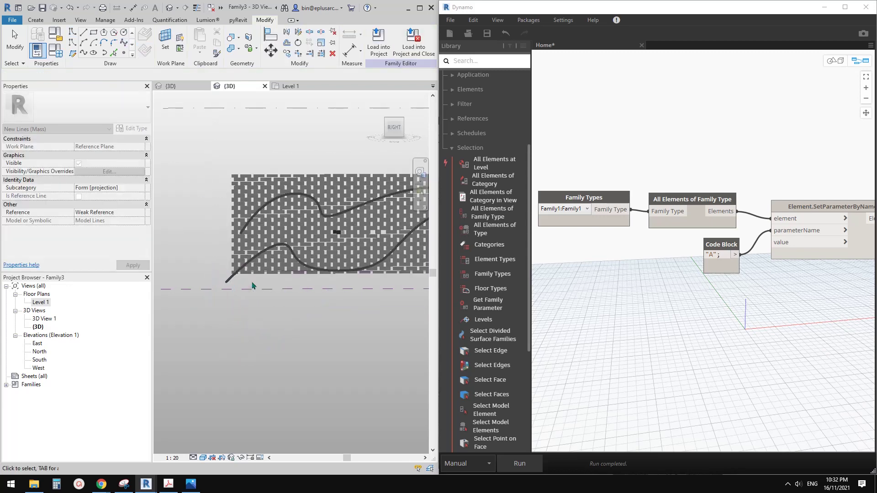
Step: Examine the spline and the brick wall from several angles to see how the curve runs in front of the bricks
{"action": "scroll", "coordinate": [282, 263], "scroll_direction": "up", "scroll_amount": 3}
{"action": "middle_click_drag", "start_coordinate": [282, 262], "coordinate": [384, 264], "text": "shift"}
{"action": "scroll", "coordinate": [338, 268], "scroll_direction": "up", "scroll_amount": 2}
{"action": "middle_click_drag", "start_coordinate": [317, 264], "coordinate": [243, 258], "text": "shift"}
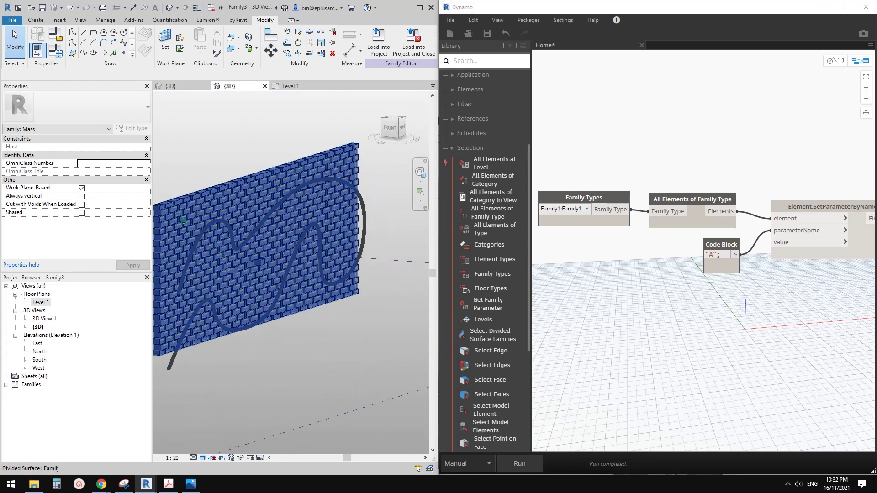
{"action": "middle_click_drag", "start_coordinate": [196, 218], "coordinate": [285, 281], "text": "shift"}
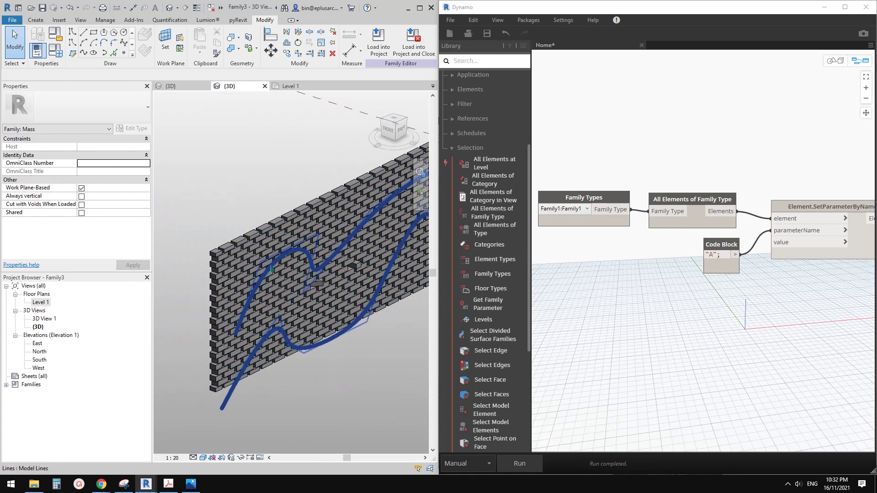
{"action": "scroll", "coordinate": [262, 269], "scroll_direction": "up", "scroll_amount": 1}
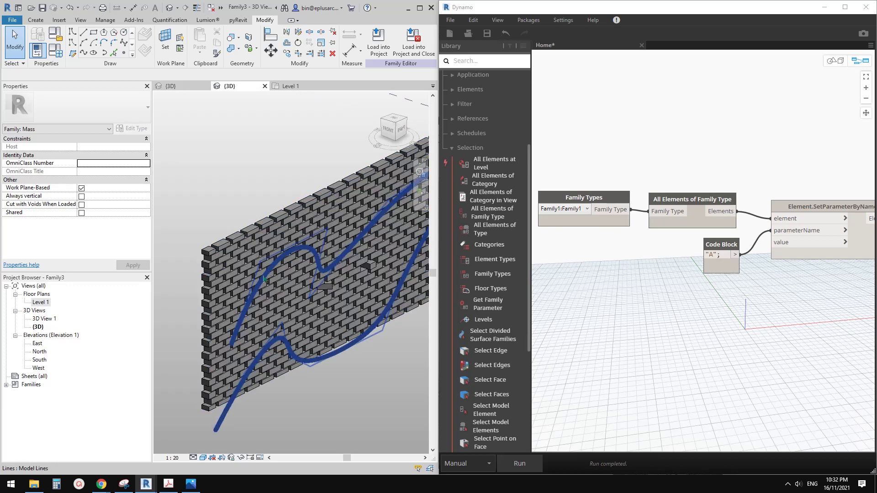
{"action": "middle_click_drag", "start_coordinate": [323, 260], "coordinate": [306, 274], "text": "shift"}
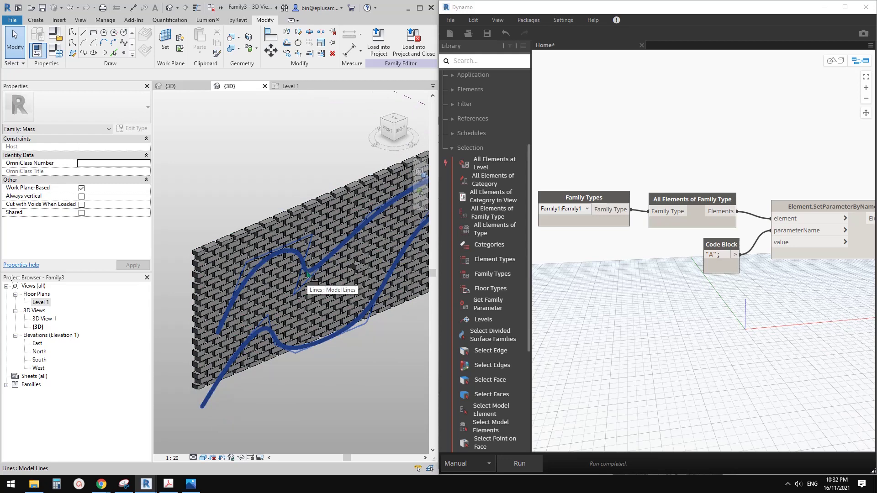
{"action": "left_click", "coordinate": [304, 277]}
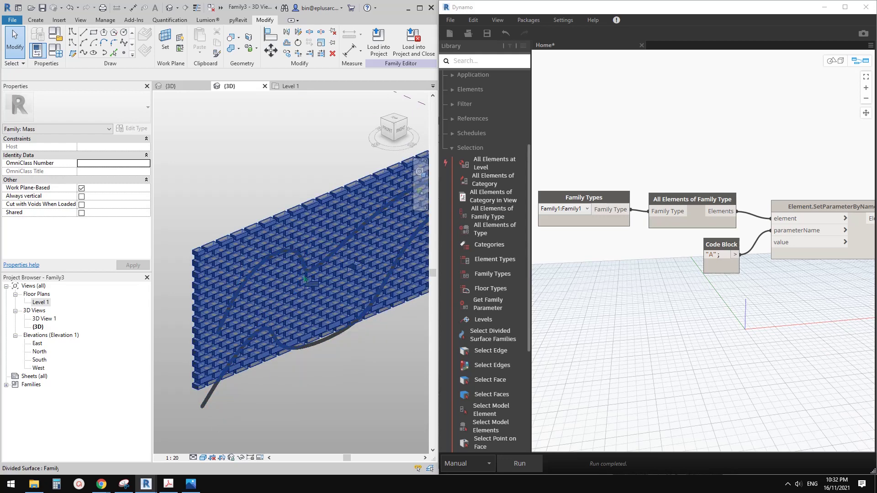
{"action": "middle_click_drag", "start_coordinate": [306, 283], "coordinate": [313, 244], "text": "shift"}
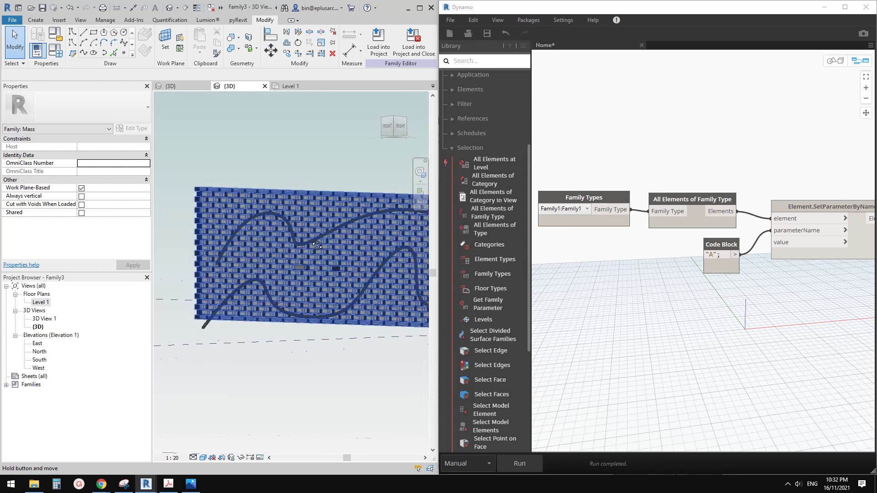
{"action": "middle_click_drag", "start_coordinate": [366, 242], "coordinate": [335, 252]}
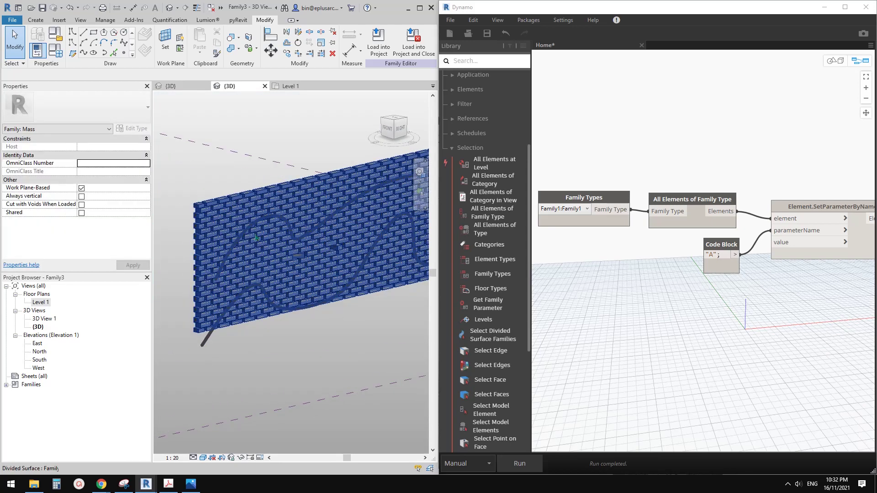
{"action": "scroll", "coordinate": [209, 217], "scroll_direction": "up", "scroll_amount": 2}
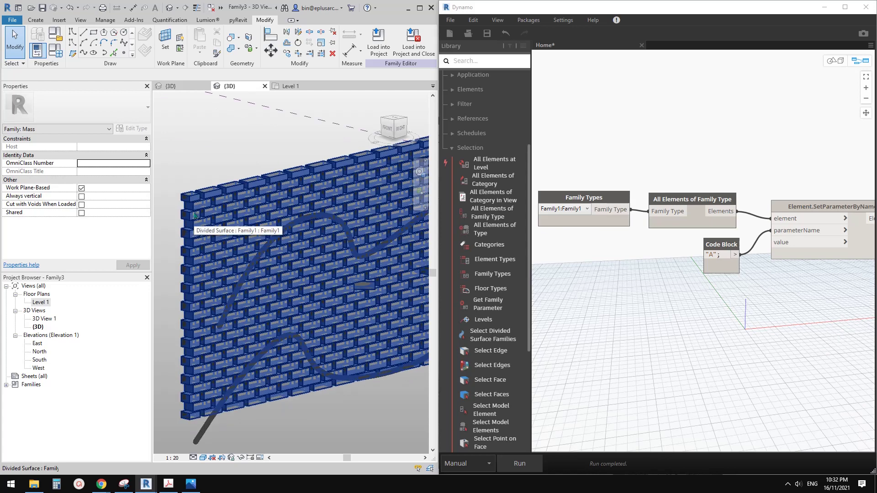
{"action": "middle_click_drag", "start_coordinate": [197, 217], "coordinate": [328, 268], "text": "shift"}
{"action": "scroll", "coordinate": [291, 251], "scroll_direction": "down", "scroll_amount": 2}
{"action": "left_click", "coordinate": [592, 268]}
{"action": "right_click", "coordinate": [593, 267]}
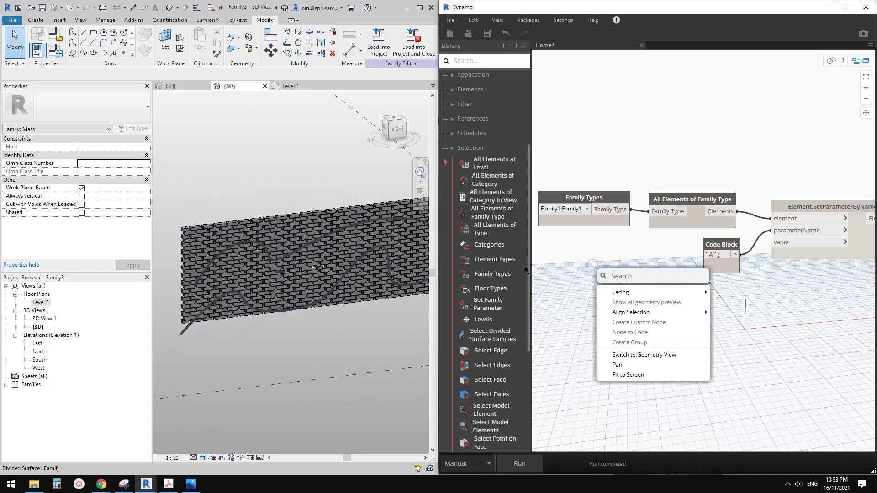
{"action": "left_click", "coordinate": [579, 291]}
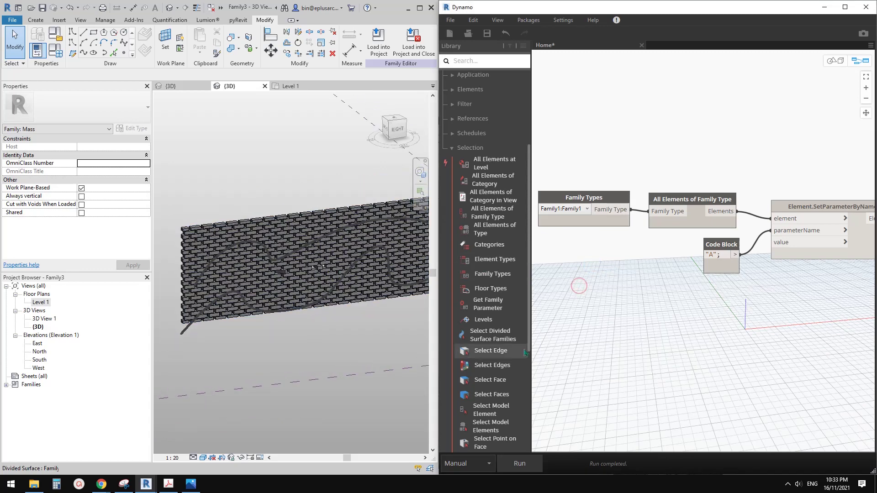
Step: In Dynamo, add a Select Model Element node below Family Types and pick the wavy spline in the Revit view as its element
{"action": "scroll", "coordinate": [504, 372], "scroll_direction": "down", "scroll_amount": 6}
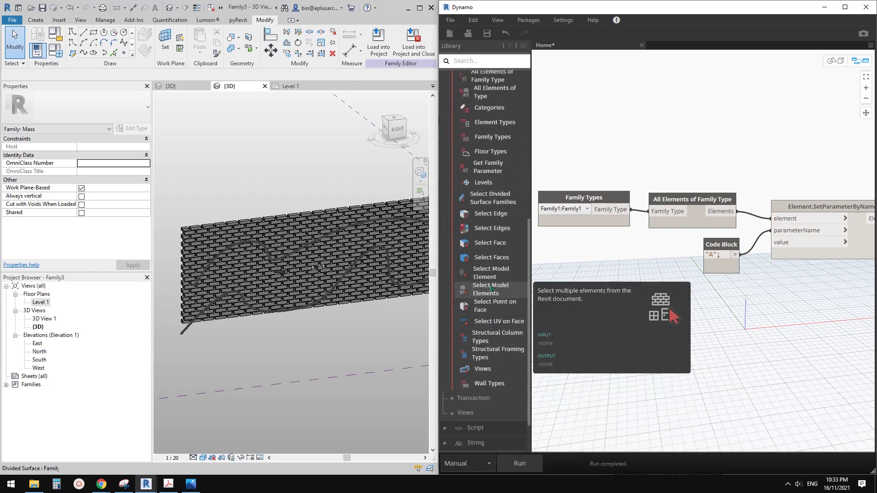
{"action": "left_click", "coordinate": [492, 273]}
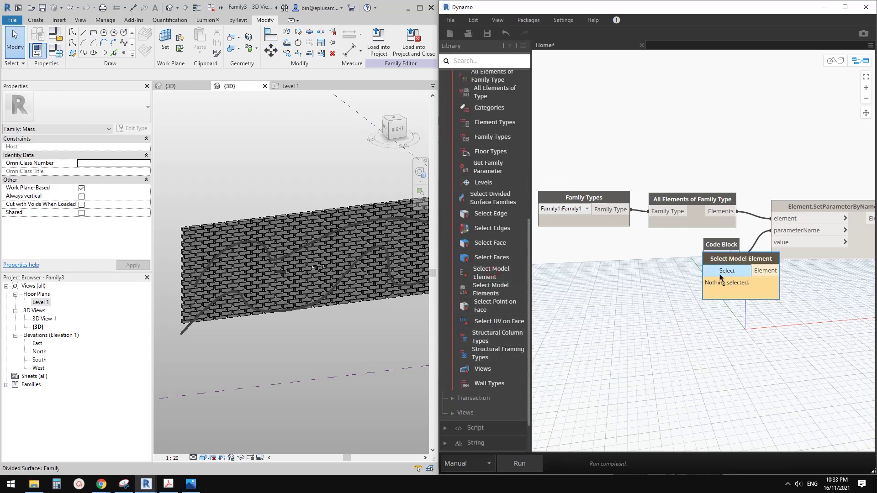
{"action": "left_click_drag", "start_coordinate": [741, 268], "coordinate": [603, 267]}
{"action": "left_click", "coordinate": [589, 278]}
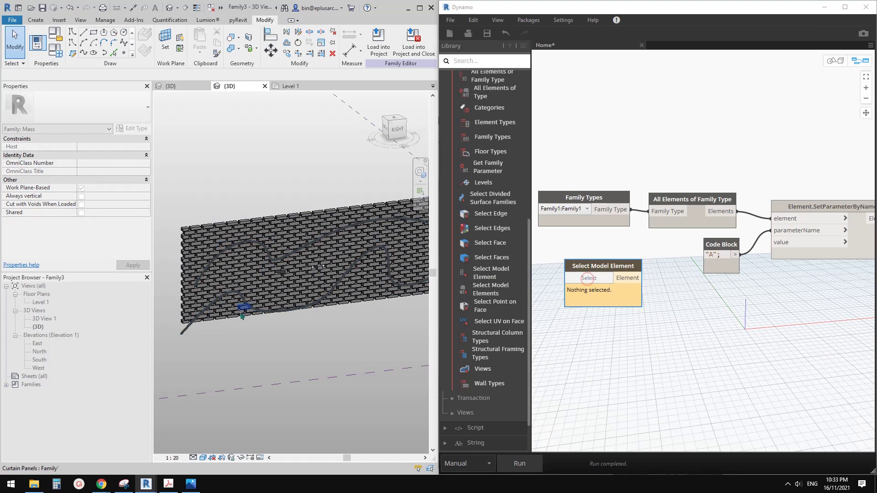
{"action": "left_click", "coordinate": [183, 332]}
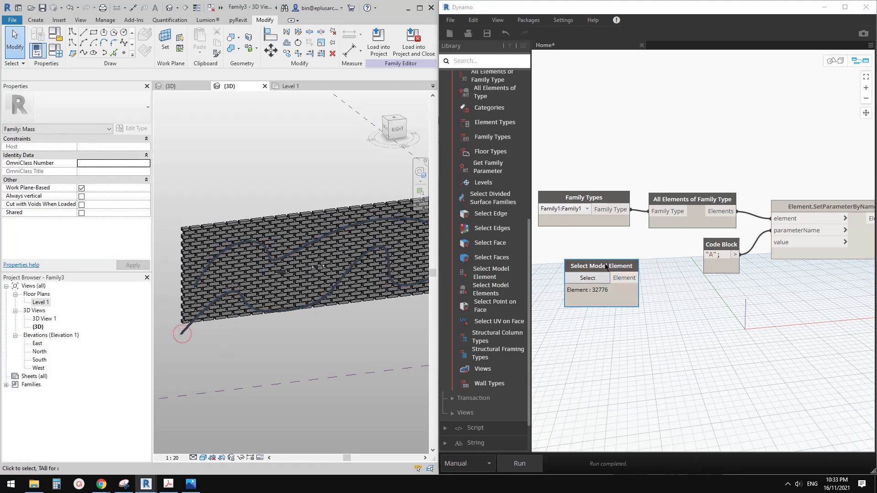
{"action": "left_click_drag", "start_coordinate": [630, 275], "coordinate": [620, 276]}
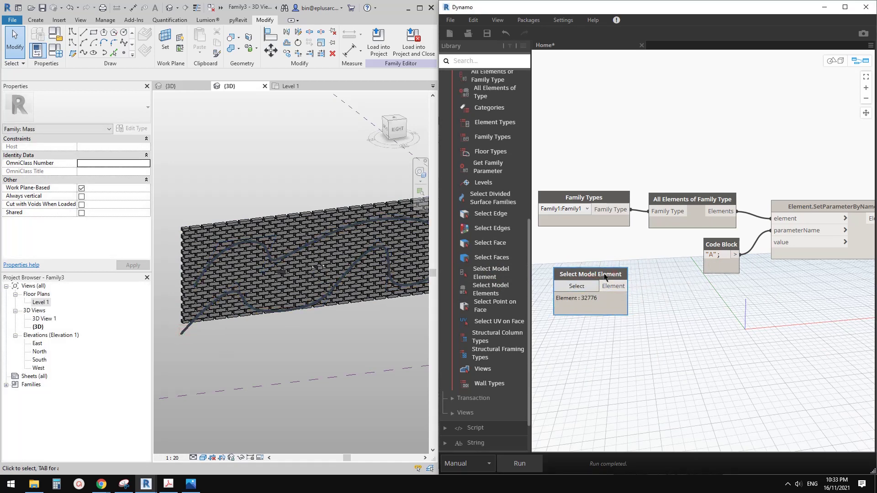
Step: Search for "GETLO" and add an Element.GetLocation node beside the Select Model Element node
{"action": "right_click", "coordinate": [649, 293]}
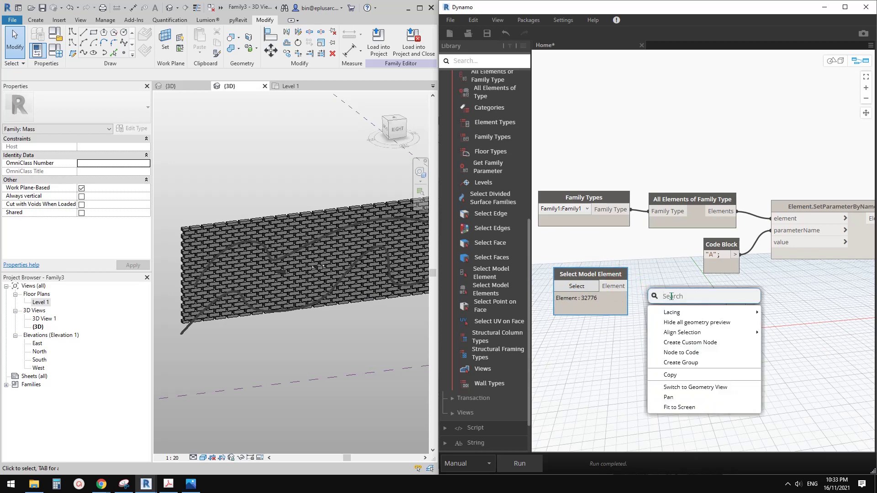
{"action": "type", "text": "GETLO"}
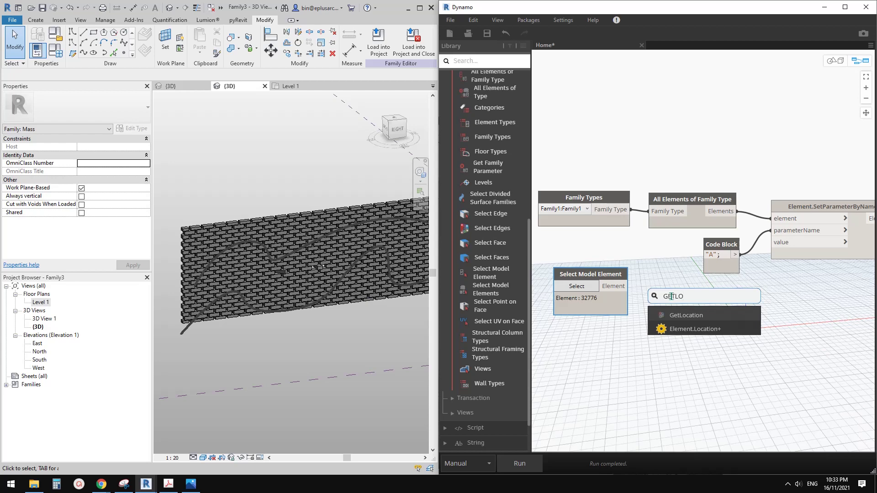
{"action": "left_click", "coordinate": [725, 319]}
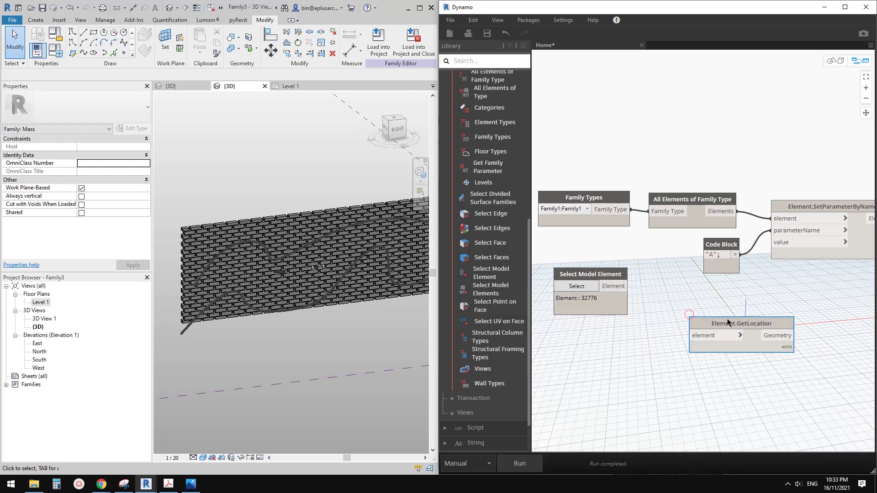
Step: Connect the Select Model Element node's Element output to the Element.GetLocation node's element input and run the graph
{"action": "left_click_drag", "start_coordinate": [682, 304], "coordinate": [630, 286]}
{"action": "left_click", "coordinate": [631, 287]}
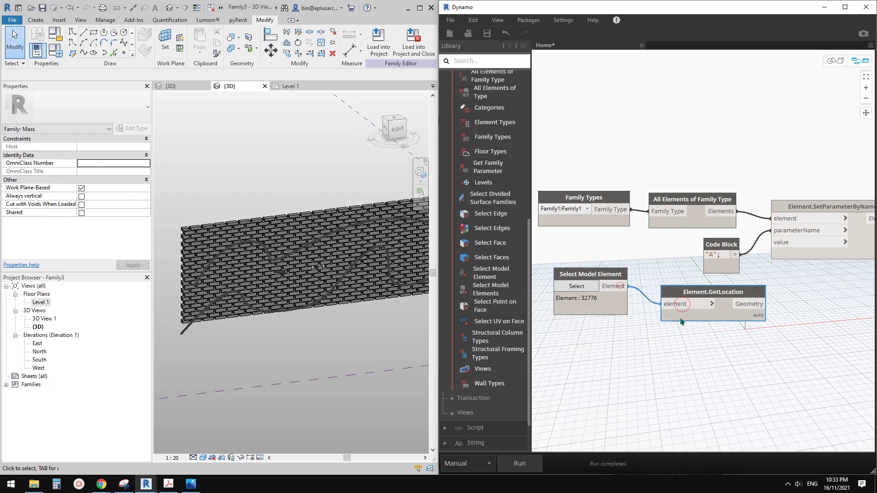
{"action": "left_click", "coordinate": [530, 463]}
{"action": "scroll", "coordinate": [320, 273], "scroll_direction": "up", "scroll_amount": 4}
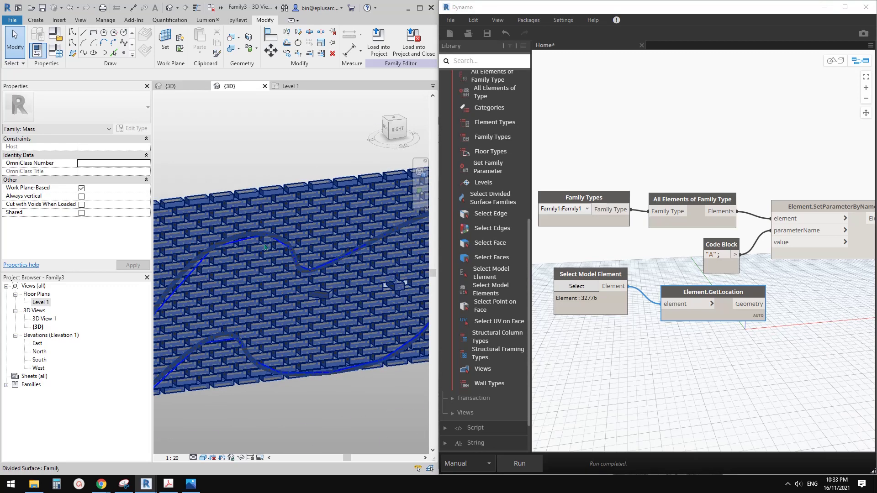
{"action": "scroll", "coordinate": [248, 266], "scroll_direction": "down", "scroll_amount": 2}
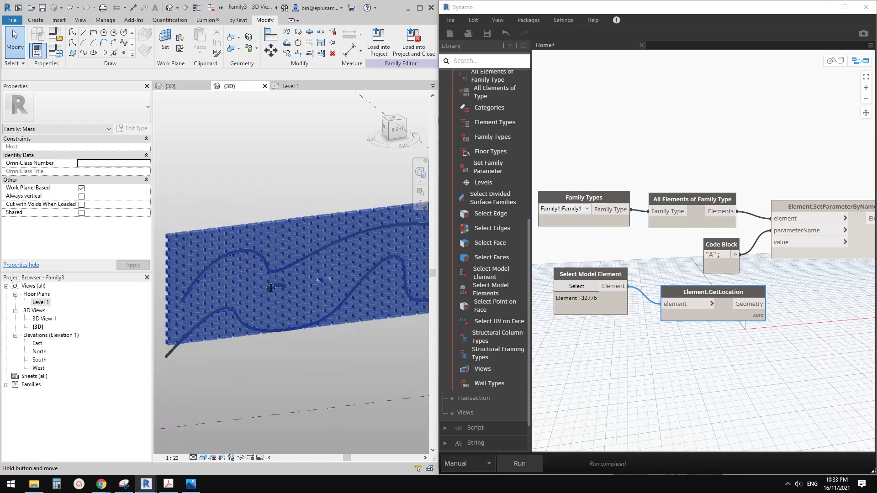
{"action": "left_click", "coordinate": [690, 347]}
{"action": "left_click_drag", "start_coordinate": [699, 296], "coordinate": [687, 294]}
{"action": "middle_click_drag", "start_coordinate": [615, 354], "coordinate": [619, 363]}
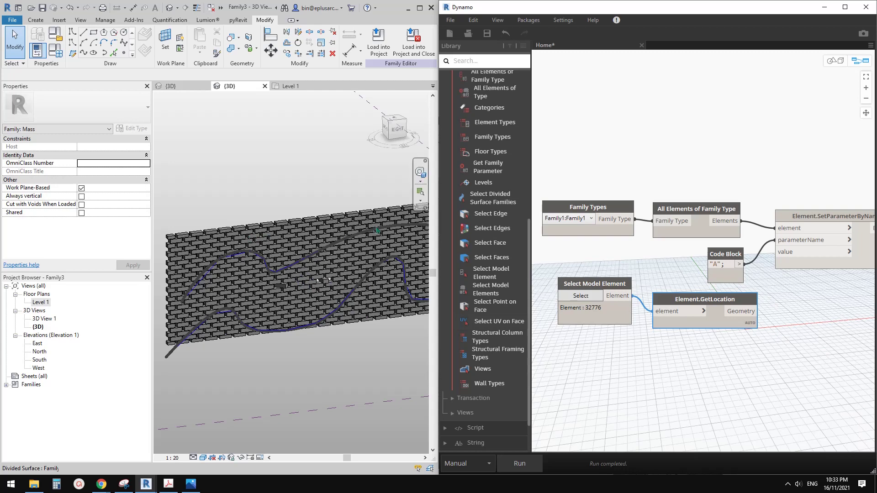
Step: Duplicate the Element.GetLocation node above the graph and feed it the Elements output of All Elements of Family Type
{"action": "left_click", "coordinate": [695, 306]}
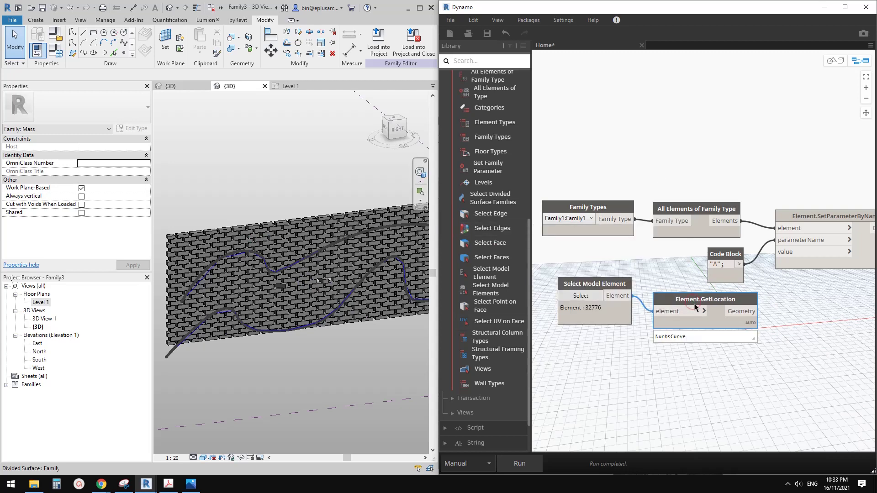
{"action": "key", "text": "ctrl+c"}
{"action": "key", "text": "ctrl+v"}
{"action": "left_click_drag", "start_coordinate": [794, 310], "coordinate": [780, 121]}
{"action": "left_click", "coordinate": [753, 134]}
{"action": "left_click", "coordinate": [709, 133]}
{"action": "left_click", "coordinate": [760, 130]}
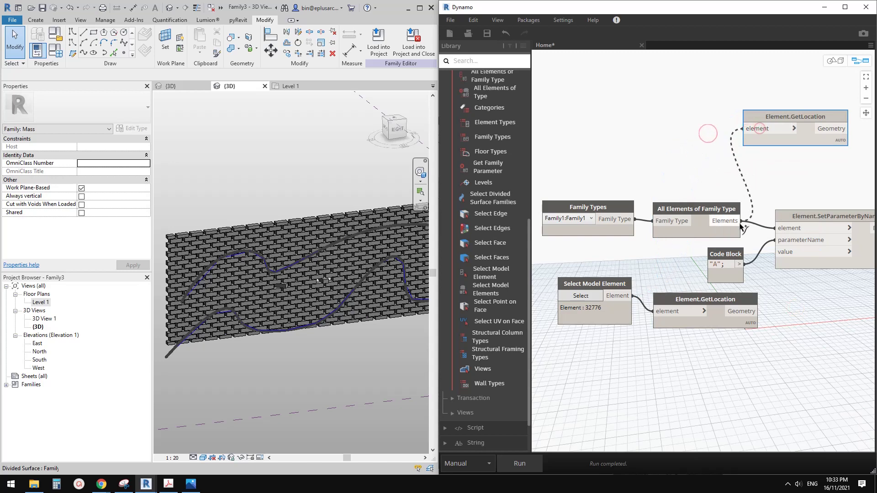
{"action": "left_click", "coordinate": [735, 225]}
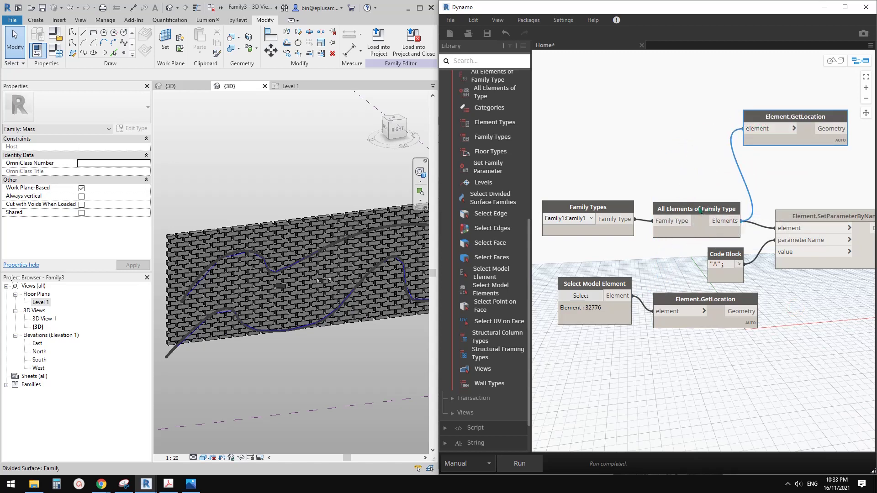
{"action": "left_click_drag", "start_coordinate": [700, 210], "coordinate": [701, 198]}
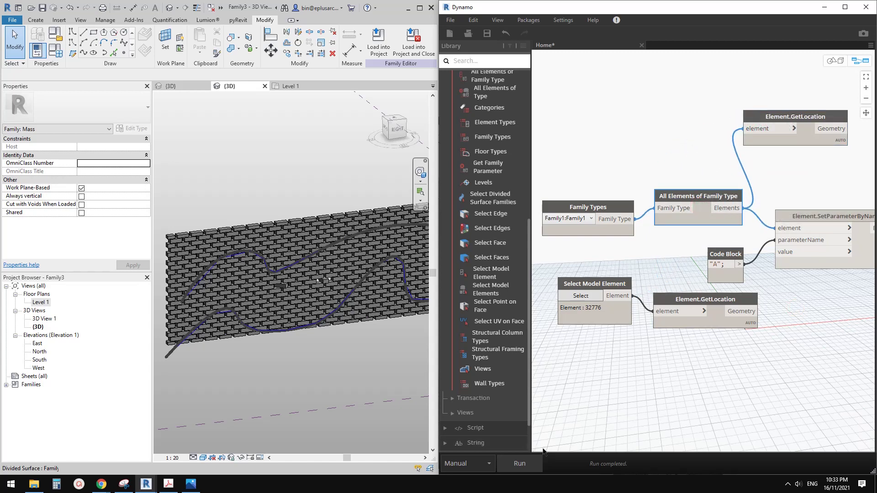
Step: Run the graph and check the brick location points previewed around the wall in the Revit view
{"action": "left_click", "coordinate": [580, 295]}
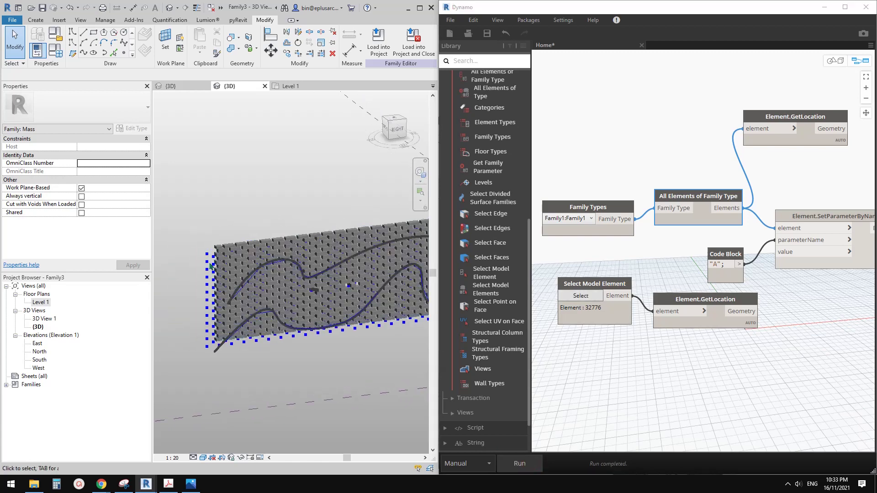
{"action": "scroll", "coordinate": [274, 284], "scroll_direction": "down", "scroll_amount": 3}
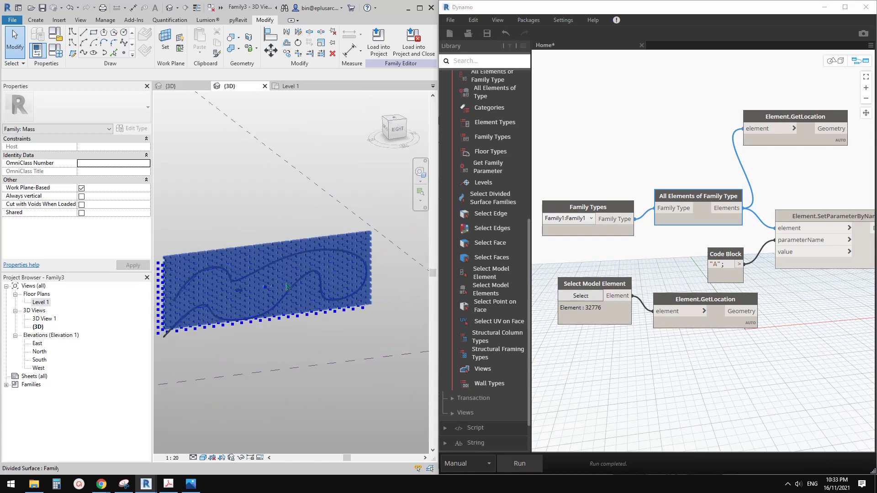
{"action": "mouse_move", "coordinate": [287, 287]}
{"action": "middle_mouse_down", "text": "shift"}
{"action": "mouse_move", "coordinate": [347, 289]}
{"action": "mouse_move", "coordinate": [256, 293]}
{"action": "mouse_move", "coordinate": [286, 299]}
{"action": "mouse_move", "coordinate": [277, 298]}
{"action": "middle_mouse_up", "text": "shift"}
{"action": "scroll", "coordinate": [282, 299], "scroll_direction": "up", "scroll_amount": 1}
{"action": "middle_click_drag", "start_coordinate": [716, 223], "coordinate": [652, 197]}
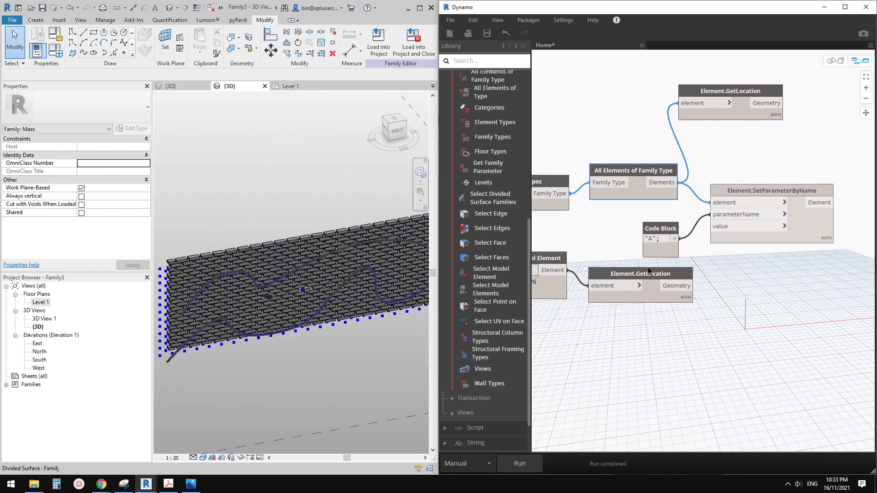
Step: Rearrange the two Element.GetLocation nodes, search for "DISTA" and add a Geometry.DistanceTo node beside the upper one
{"action": "left_click_drag", "start_coordinate": [649, 275], "coordinate": [665, 287]}
{"action": "mouse_move", "coordinate": [728, 90]}
{"action": "left_mouse_down"}
{"action": "mouse_move", "coordinate": [713, 89]}
{"action": "mouse_move", "coordinate": [726, 104]}
{"action": "left_mouse_up"}
{"action": "right_click", "coordinate": [620, 104]}
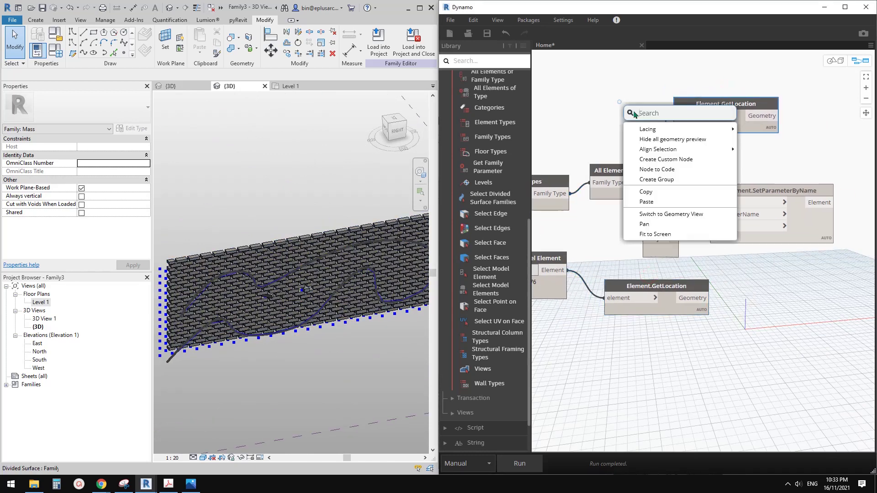
{"action": "type", "text": "DISTA"}
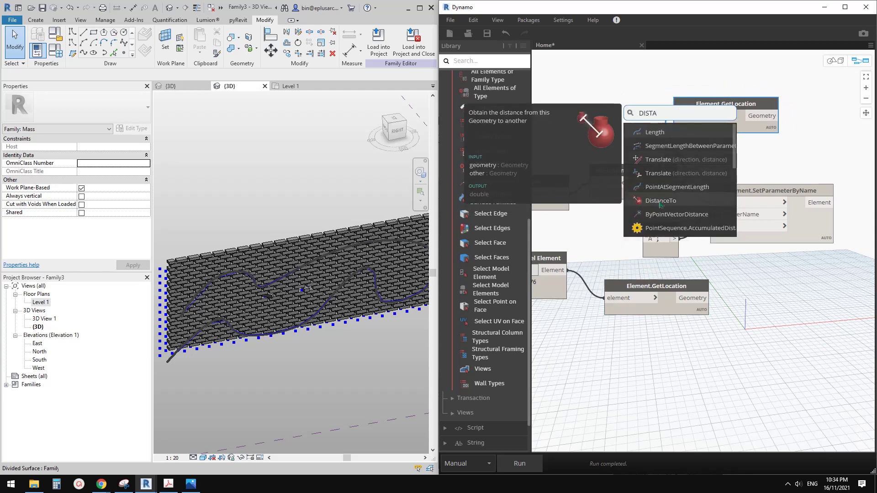
{"action": "left_click", "coordinate": [663, 203]}
{"action": "left_click_drag", "start_coordinate": [720, 209], "coordinate": [811, 126]}
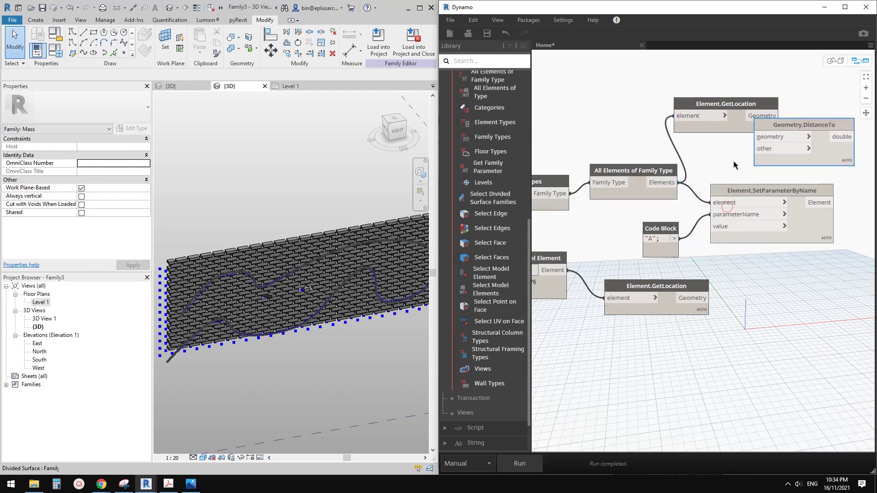
Step: Connect the bricks' location Geometry to DistanceTo's geometry input and the spline's location Geometry to its other input
{"action": "scroll", "coordinate": [851, 158], "scroll_direction": "down", "scroll_amount": 2}
{"action": "middle_click_drag", "start_coordinate": [851, 159], "coordinate": [736, 140]}
{"action": "left_click_drag", "start_coordinate": [736, 144], "coordinate": [793, 134]}
{"action": "left_click_drag", "start_coordinate": [721, 115], "coordinate": [613, 261]}
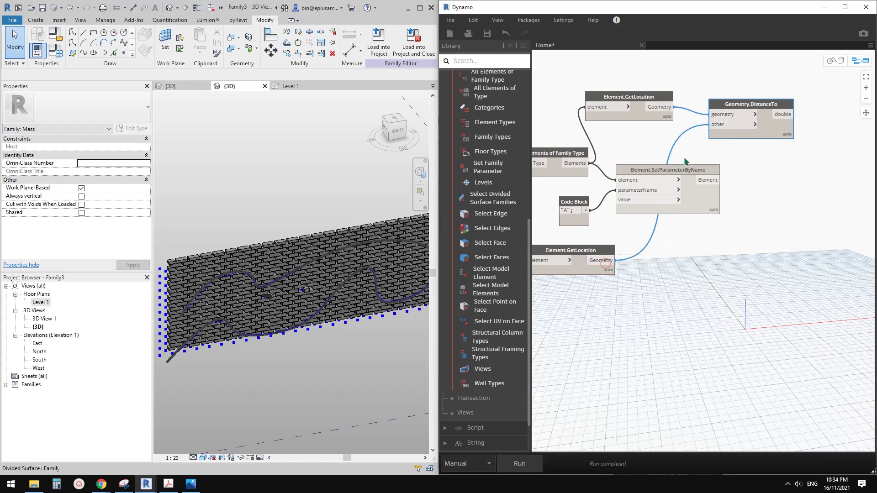
{"action": "left_click_drag", "start_coordinate": [747, 117], "coordinate": [789, 120]}
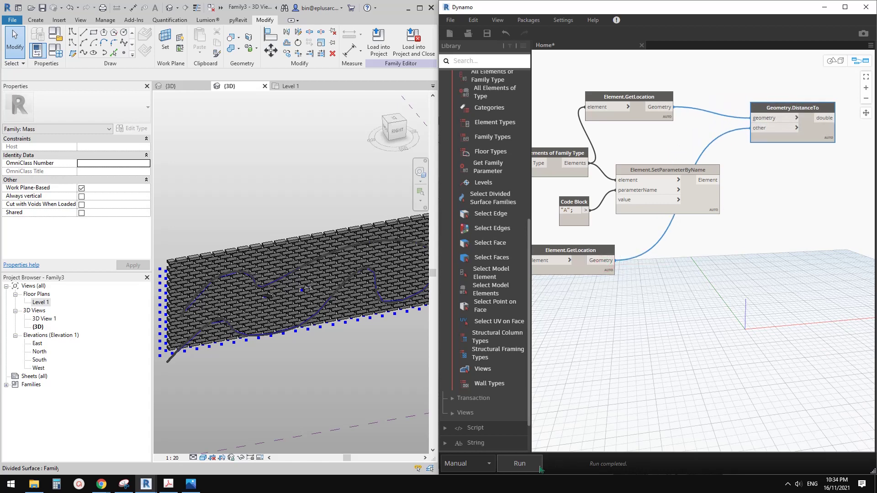
Step: Run the graph and keep the distance list pinned open below the Geometry.DistanceTo node
{"action": "scroll", "coordinate": [813, 138], "scroll_direction": "up", "scroll_amount": 1}
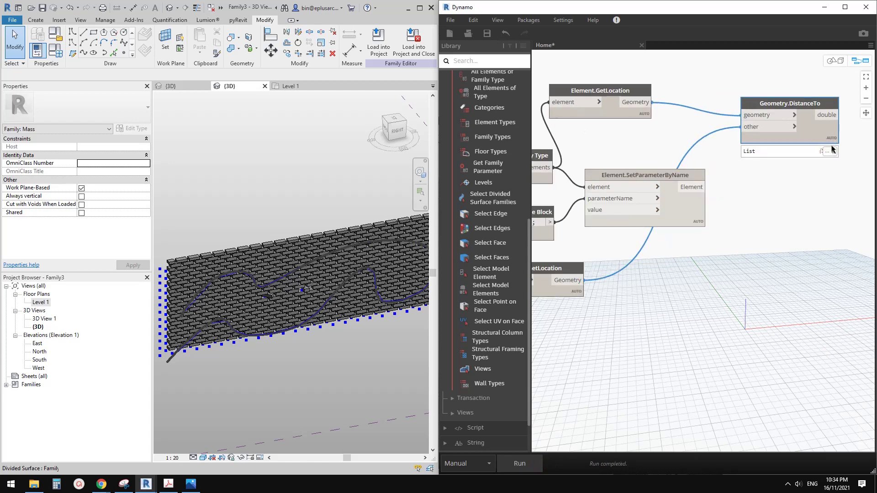
{"action": "mouse_move", "coordinate": [833, 151]}
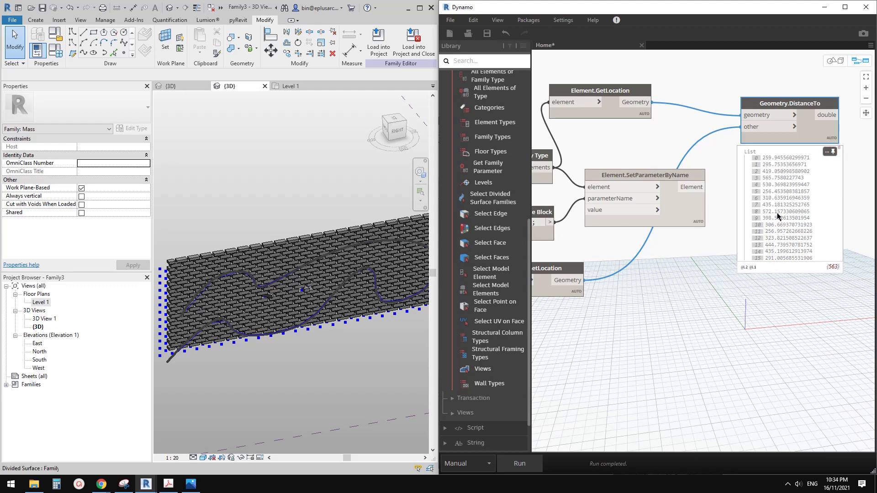
{"action": "left_click", "coordinate": [681, 288]}
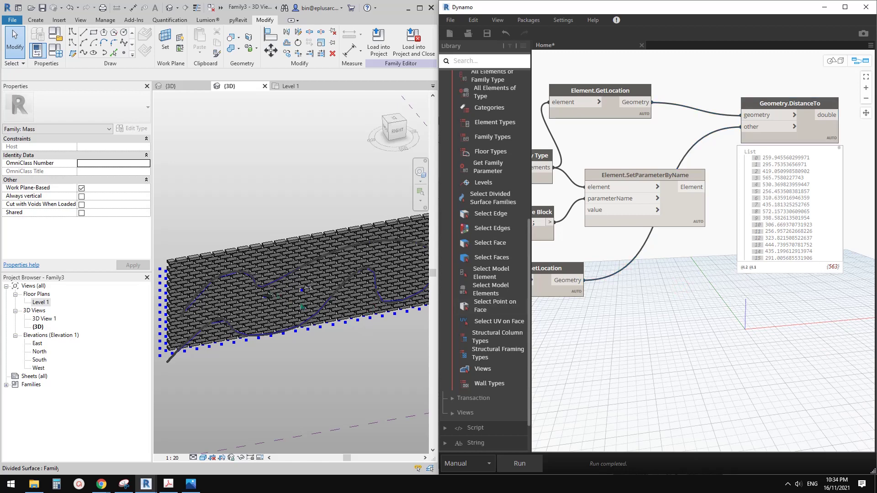
Step: Search for "REMAP", add a Math.RemapRange node after Geometry.DistanceTo and connect the double output to its numbers input
{"action": "scroll", "coordinate": [682, 288], "scroll_direction": "down", "scroll_amount": 3}
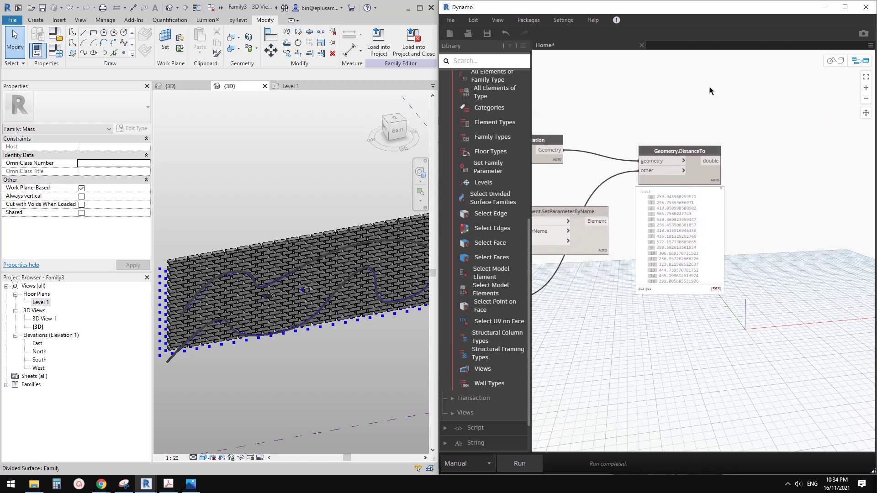
{"action": "right_click", "coordinate": [698, 89]}
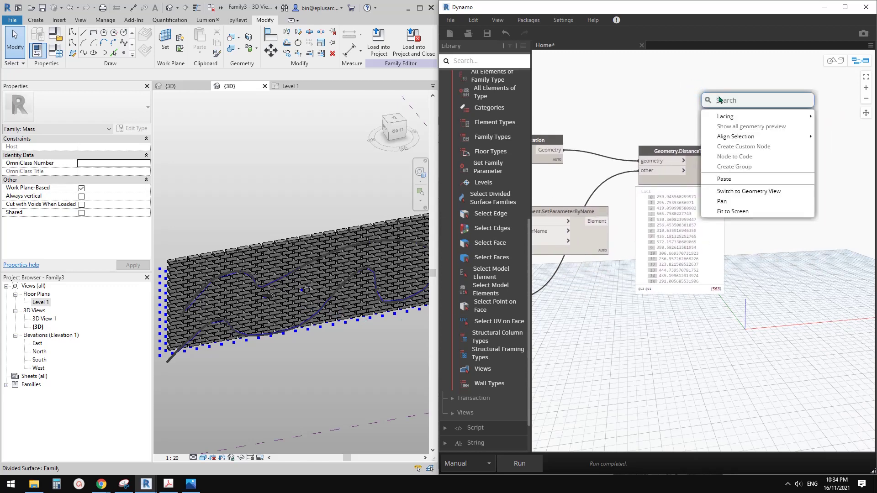
{"action": "type", "text": "REMAP"}
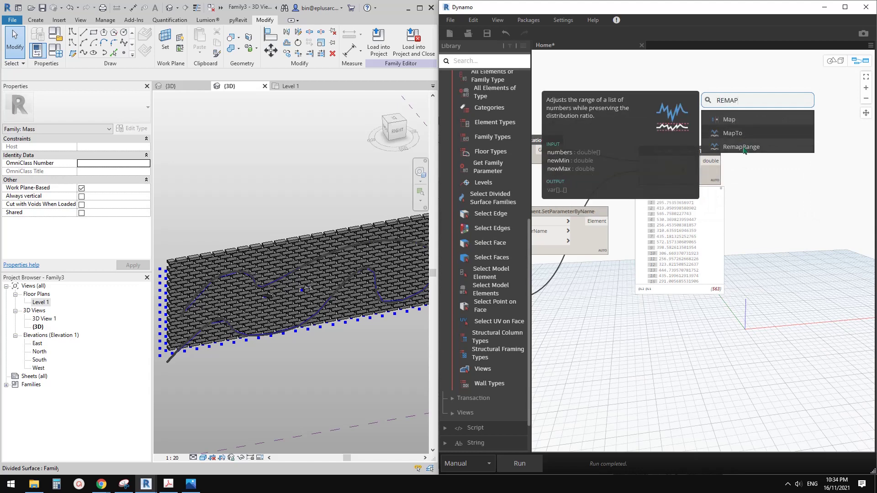
{"action": "left_click", "coordinate": [741, 152]}
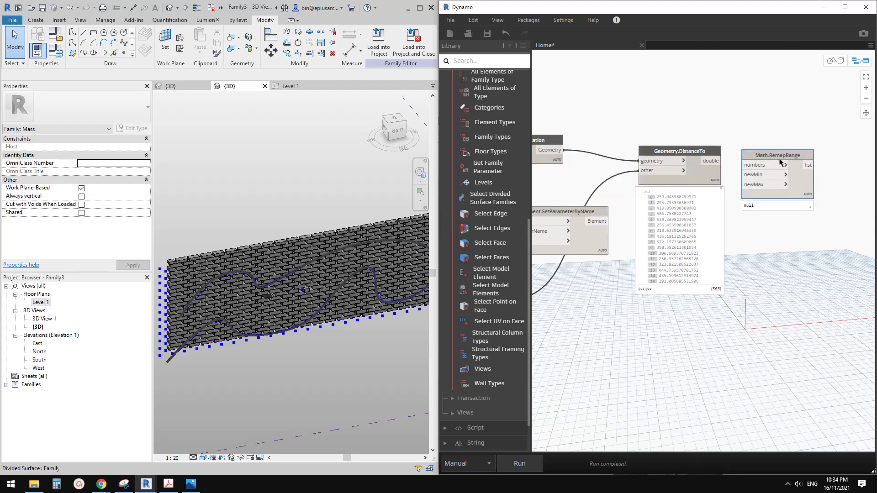
{"action": "left_click_drag", "start_coordinate": [784, 159], "coordinate": [795, 162]}
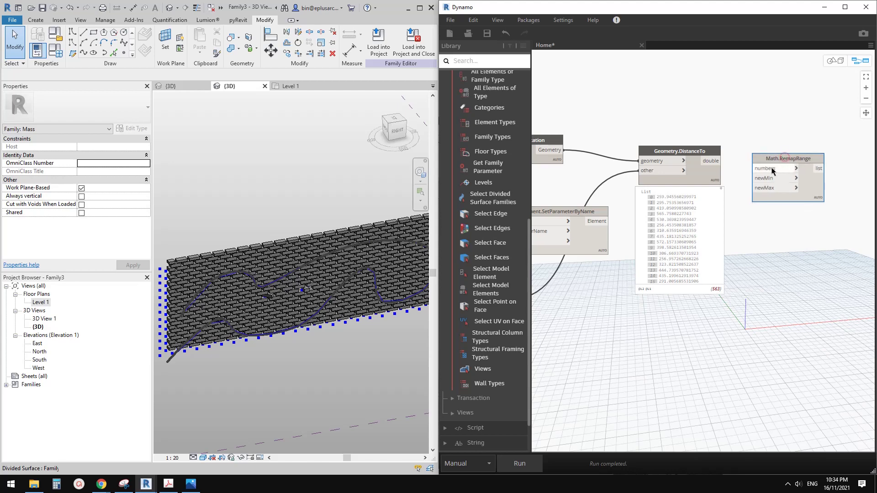
{"action": "left_click", "coordinate": [762, 170]}
{"action": "left_click", "coordinate": [714, 163]}
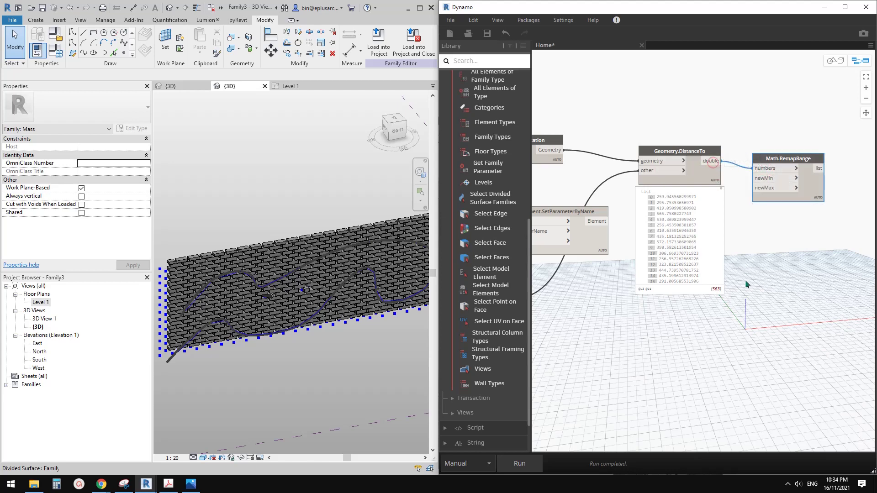
{"action": "left_click_drag", "start_coordinate": [763, 185], "coordinate": [792, 186]}
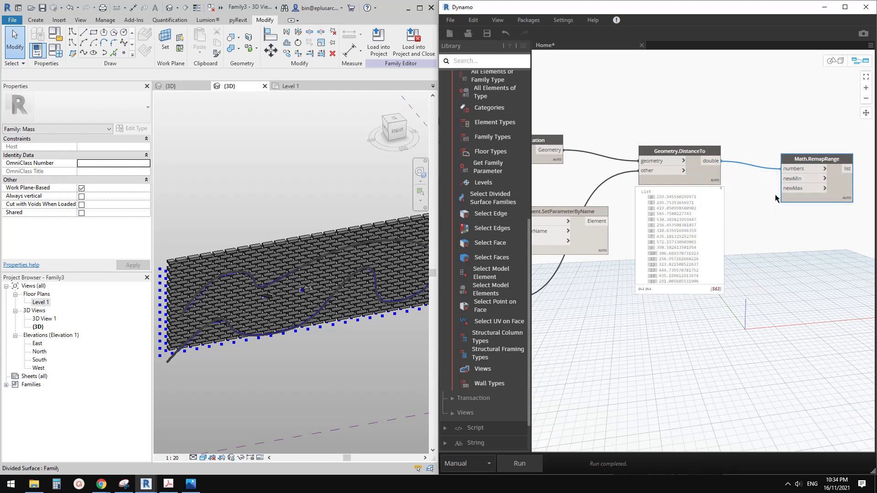
Step: Add code blocks with -20 and 20 and connect them to RemapRange's newMin and newMax inputs
{"action": "double_click", "coordinate": [756, 219]}
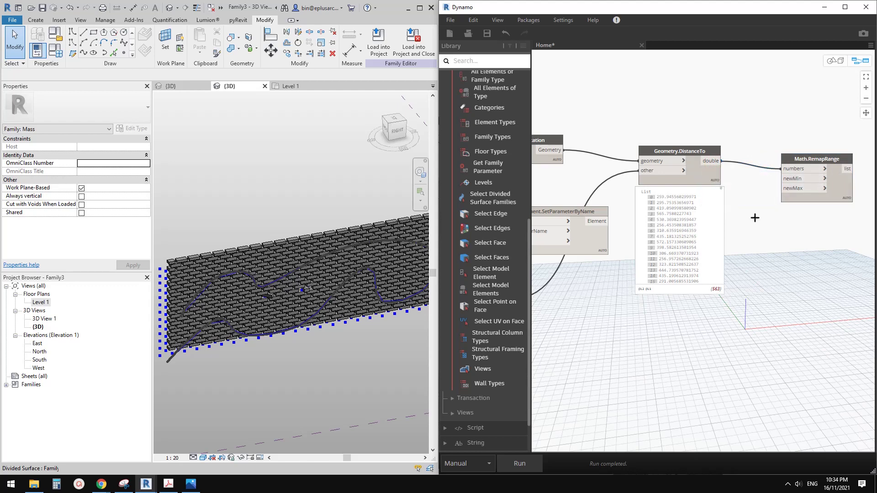
{"action": "type", "text": "-20;"}
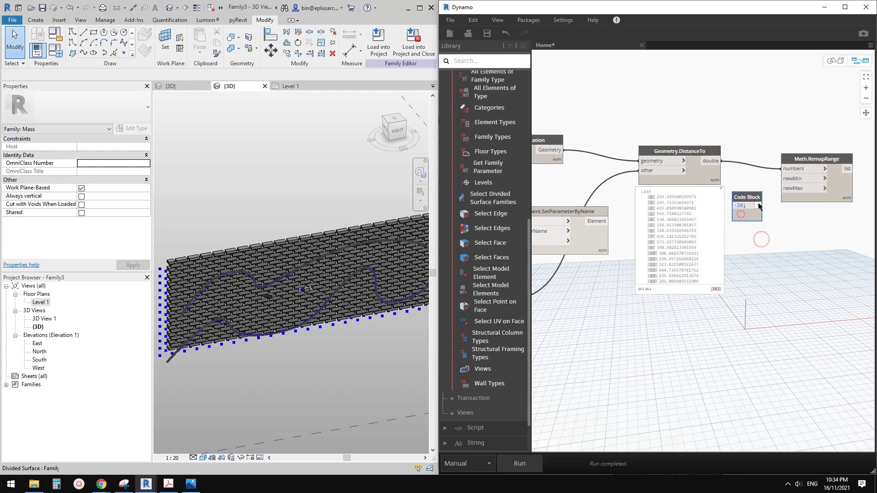
{"action": "left_click_drag", "start_coordinate": [759, 206], "coordinate": [786, 179]}
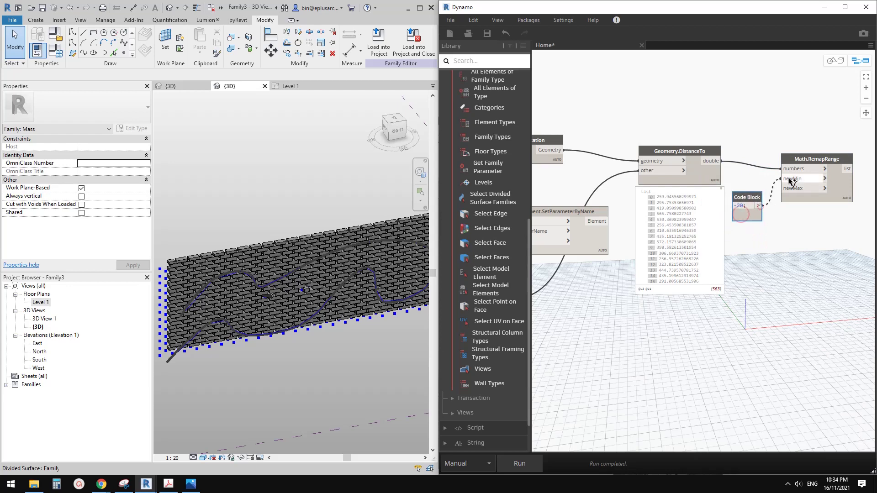
{"action": "double_click", "coordinate": [750, 245]}
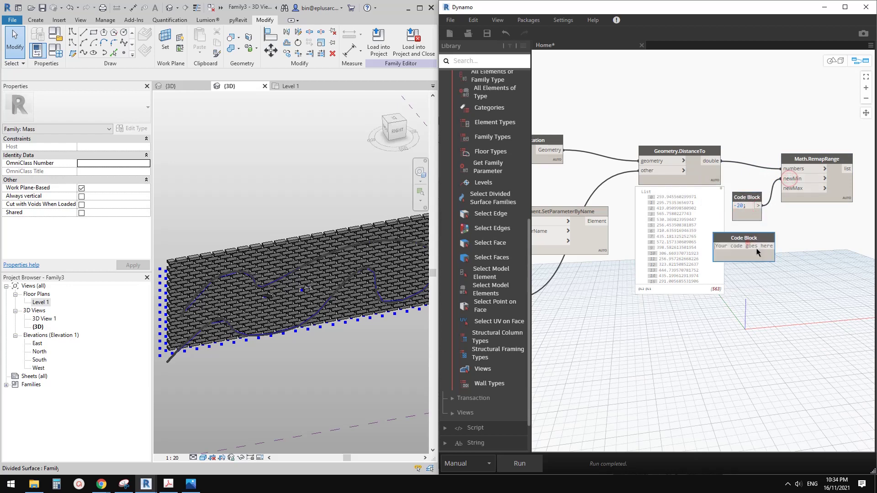
{"action": "type", "text": "20"}
{"action": "left_click", "coordinate": [781, 265]}
{"action": "left_click_drag", "start_coordinate": [738, 247], "coordinate": [785, 188]}
{"action": "left_click_drag", "start_coordinate": [731, 242], "coordinate": [751, 238]}
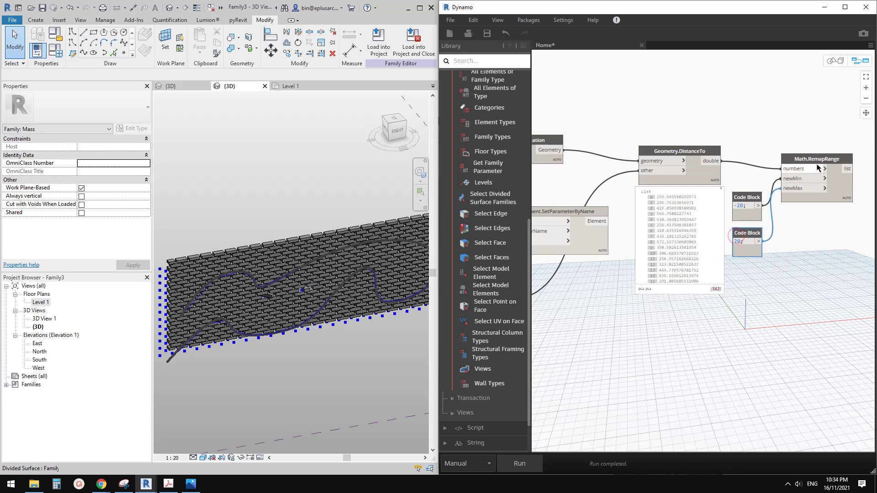
Step: Run the graph, pin the Math.RemapRange output preview and look through the remapped values
{"action": "left_click_drag", "start_coordinate": [816, 157], "coordinate": [821, 161]}
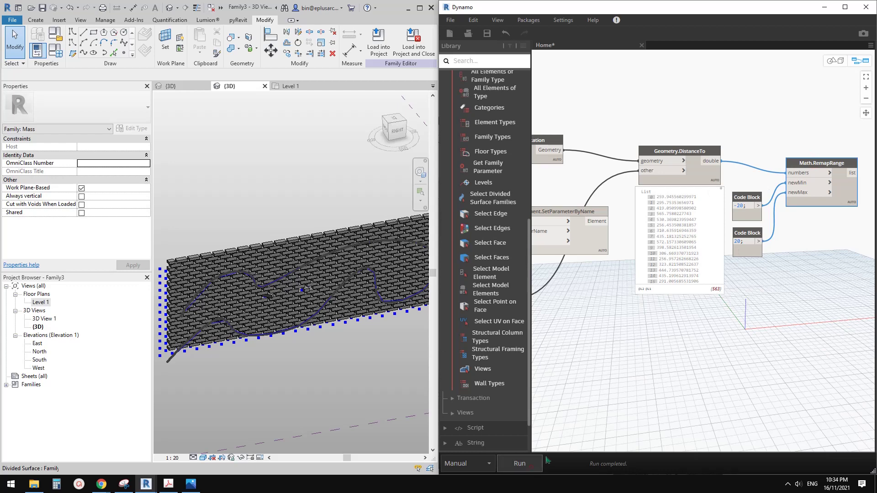
{"action": "mouse_move", "coordinate": [850, 203]}
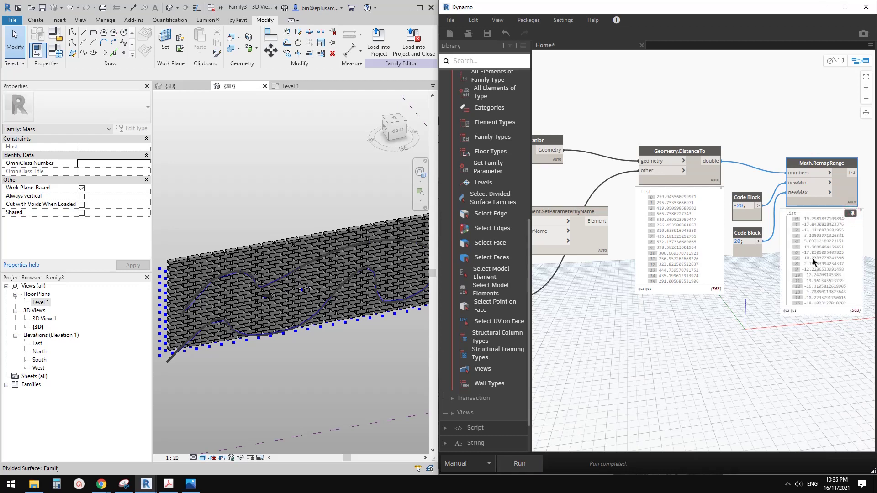
{"action": "scroll", "coordinate": [813, 262], "scroll_direction": "down", "scroll_amount": 4}
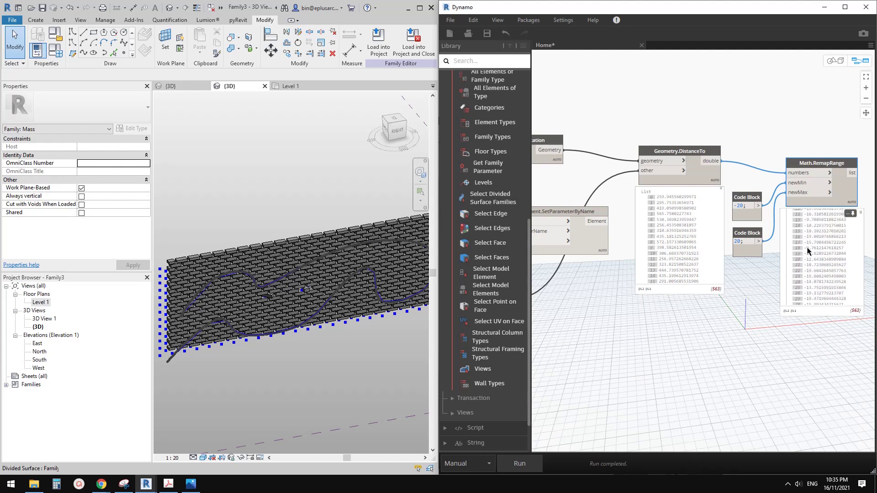
{"action": "scroll", "coordinate": [809, 253], "scroll_direction": "down", "scroll_amount": 5}
{"action": "scroll", "coordinate": [781, 223], "scroll_direction": "down", "scroll_amount": 3}
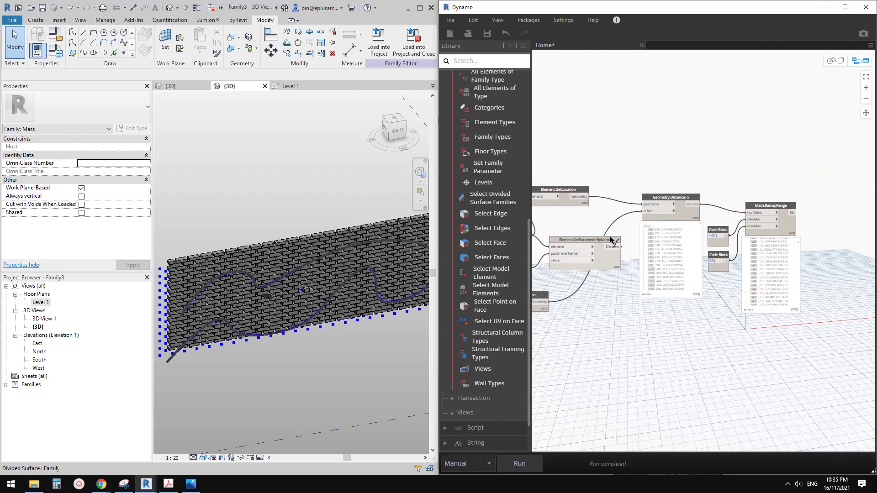
Step: Move the Element.SetParameterByName node above Math.RemapRange, connect the remapped list to its value input and run the graph
{"action": "left_click_drag", "start_coordinate": [604, 245], "coordinate": [775, 122]}
{"action": "scroll", "coordinate": [756, 175], "scroll_direction": "up", "scroll_amount": 2}
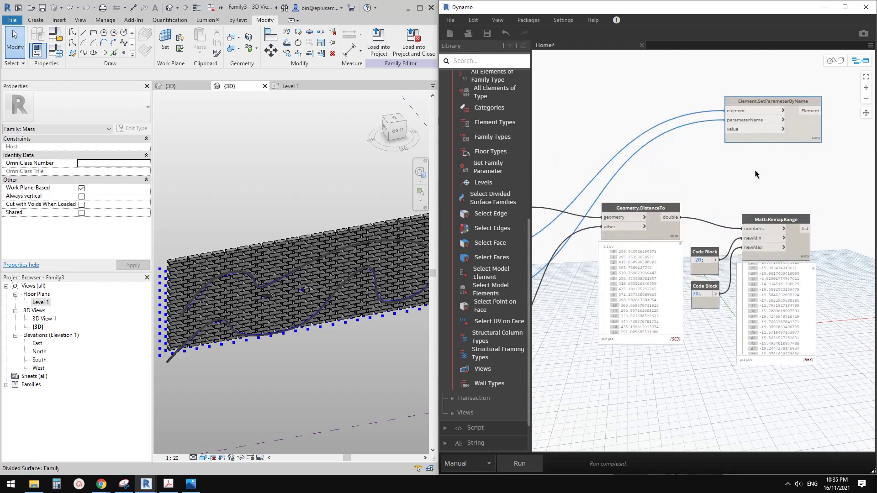
{"action": "left_click", "coordinate": [808, 229]}
{"action": "left_click", "coordinate": [726, 129]}
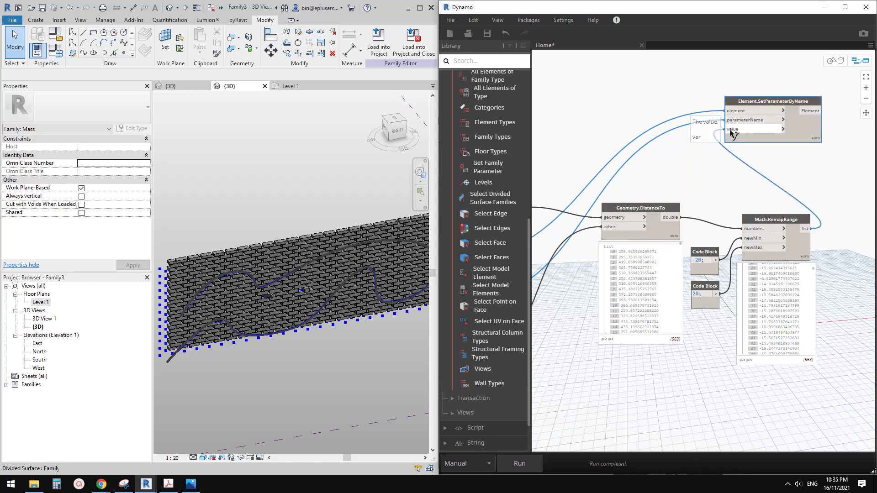
{"action": "left_click", "coordinate": [507, 463]}
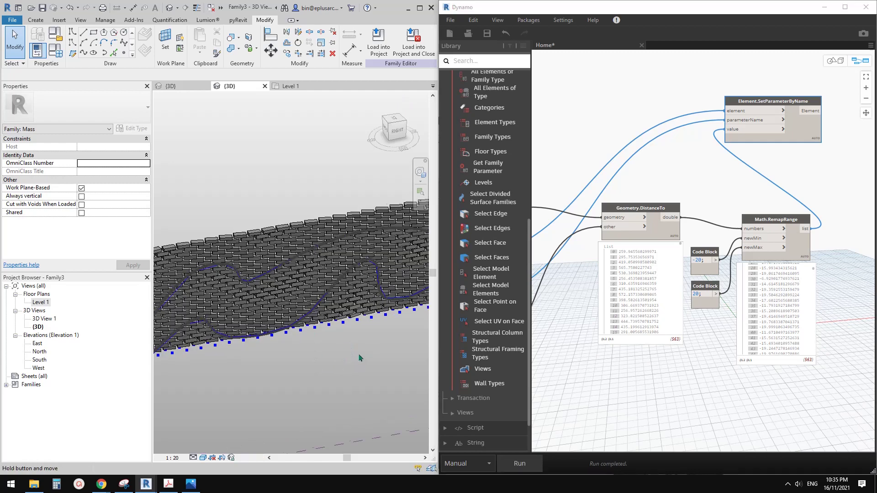
Step: Minimize Dynamo, maximize Revit and examine the rotated bricks of the wall from the front, back and below
{"action": "scroll", "coordinate": [294, 348], "scroll_direction": "down", "scroll_amount": 3}
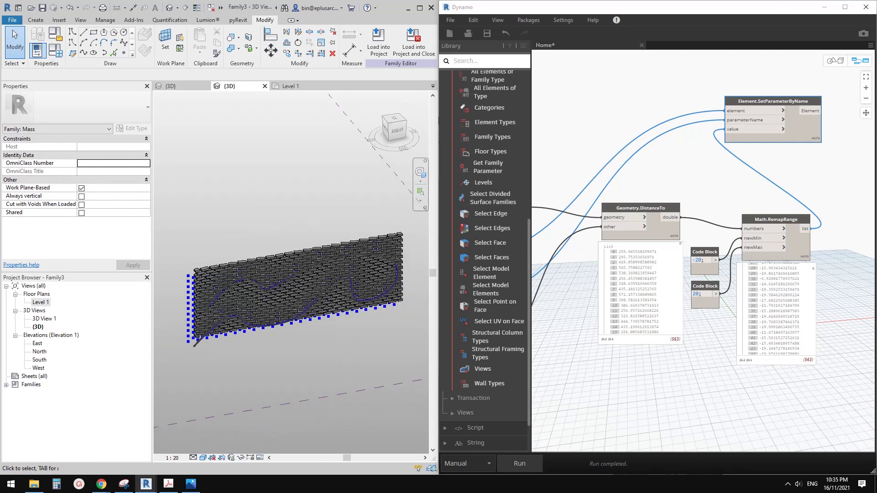
{"action": "left_click", "coordinate": [834, 8]}
{"action": "left_click", "coordinate": [420, 8]}
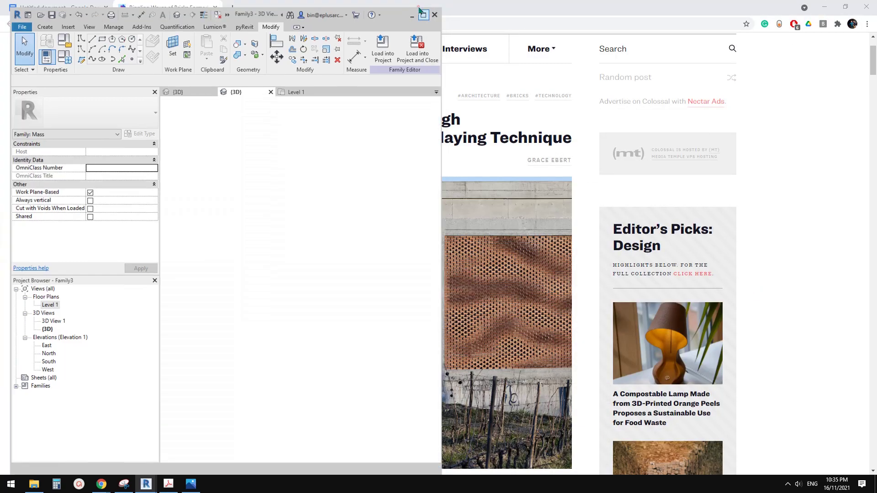
{"action": "scroll", "coordinate": [299, 281], "scroll_direction": "up", "scroll_amount": 2}
{"action": "middle_click_drag", "start_coordinate": [300, 281], "coordinate": [361, 231]}
{"action": "middle_click_drag", "start_coordinate": [525, 403], "coordinate": [553, 402], "text": "shift"}
{"action": "middle_click_drag", "start_coordinate": [214, 231], "coordinate": [577, 290], "text": "shift"}
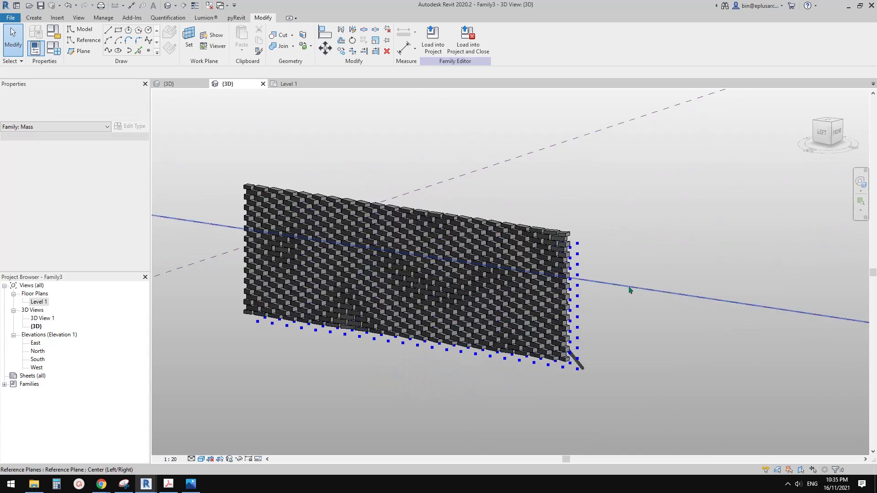
{"action": "middle_click_drag", "start_coordinate": [631, 289], "coordinate": [719, 260], "text": "shift"}
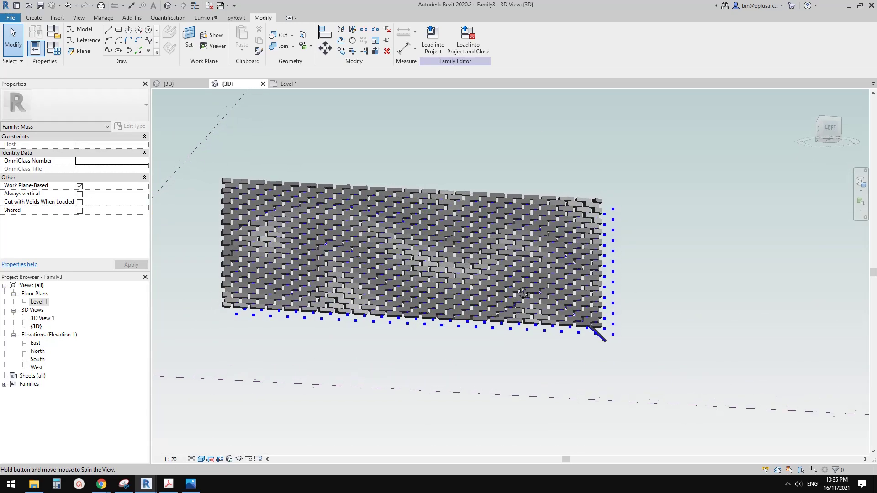
{"action": "middle_click_drag", "start_coordinate": [414, 323], "coordinate": [410, 384], "text": "shift"}
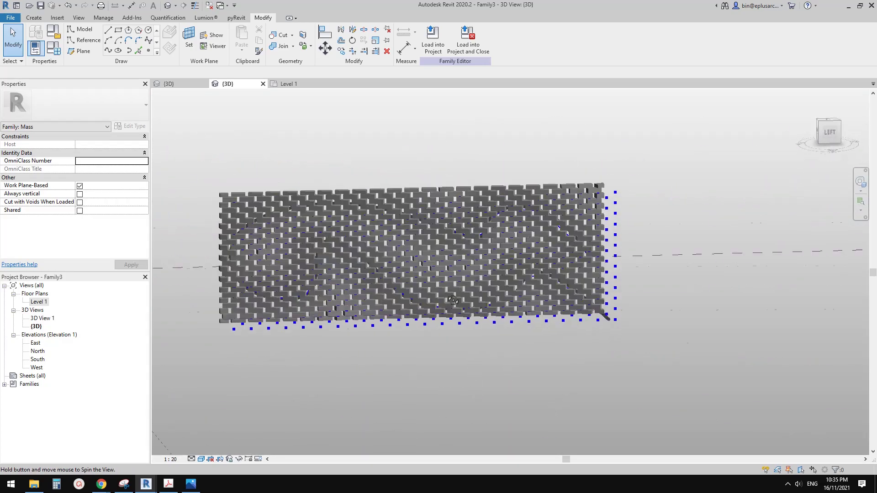
{"action": "middle_click_drag", "start_coordinate": [453, 300], "coordinate": [419, 270], "text": "shift"}
{"action": "scroll", "coordinate": [418, 270], "scroll_direction": "up", "scroll_amount": 5}
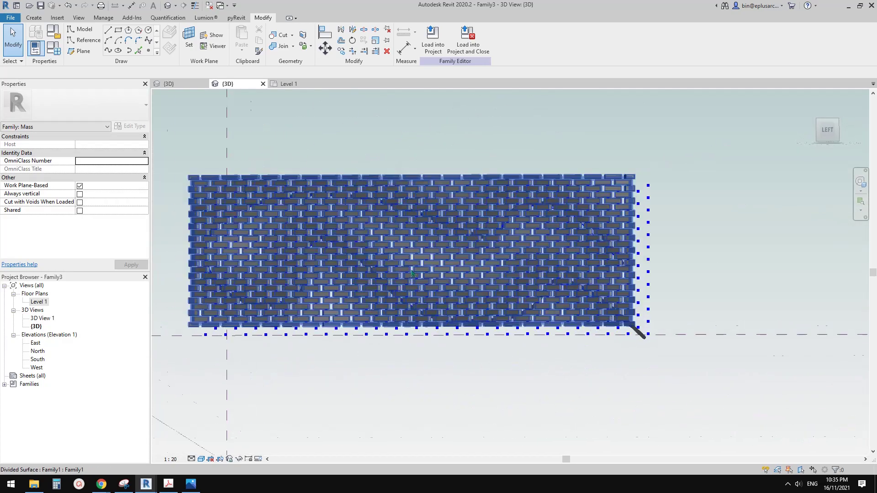
Step: Select the divided surface to compare the brick rotation with the splines behind it, clear the selection and inspect the opposite side
{"action": "left_click", "coordinate": [429, 240]}
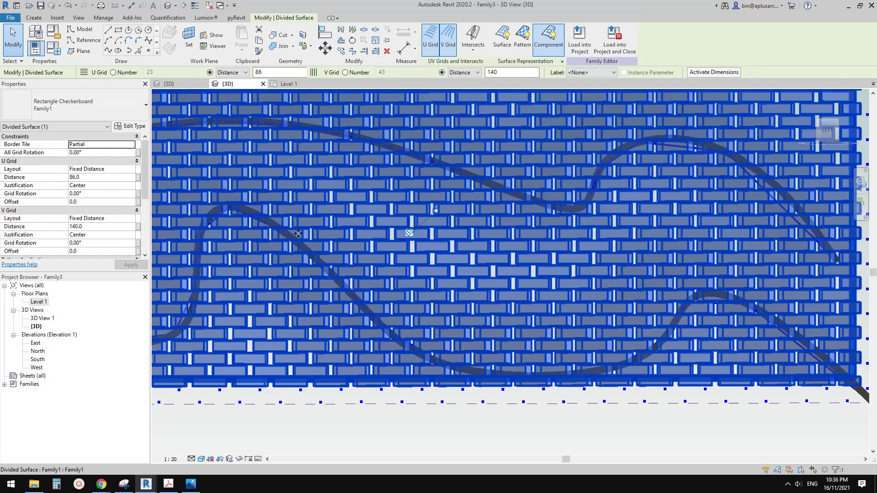
{"action": "scroll", "coordinate": [297, 234], "scroll_direction": "down", "scroll_amount": 1}
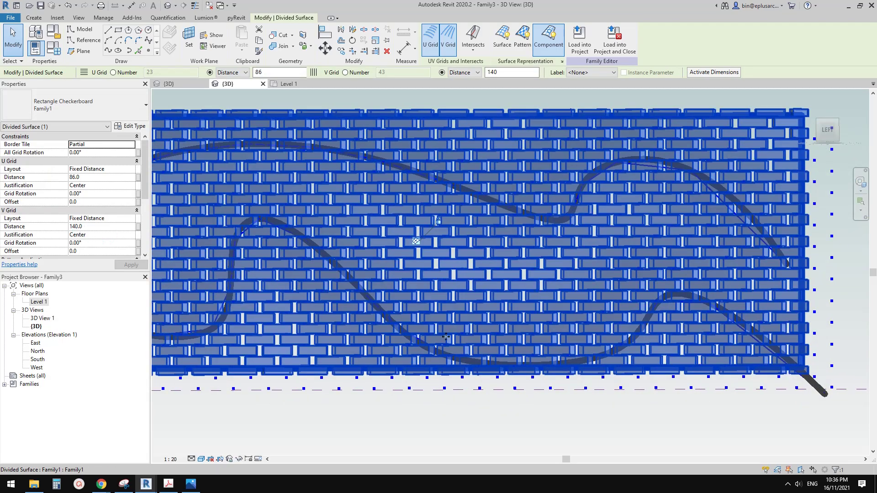
{"action": "key", "text": "Escape"}
{"action": "scroll", "coordinate": [501, 316], "scroll_direction": "down", "scroll_amount": 2}
{"action": "middle_click_drag", "start_coordinate": [458, 366], "coordinate": [337, 194], "text": "shift"}
{"action": "left_click", "coordinate": [286, 84]}
{"action": "left_click", "coordinate": [243, 84]}
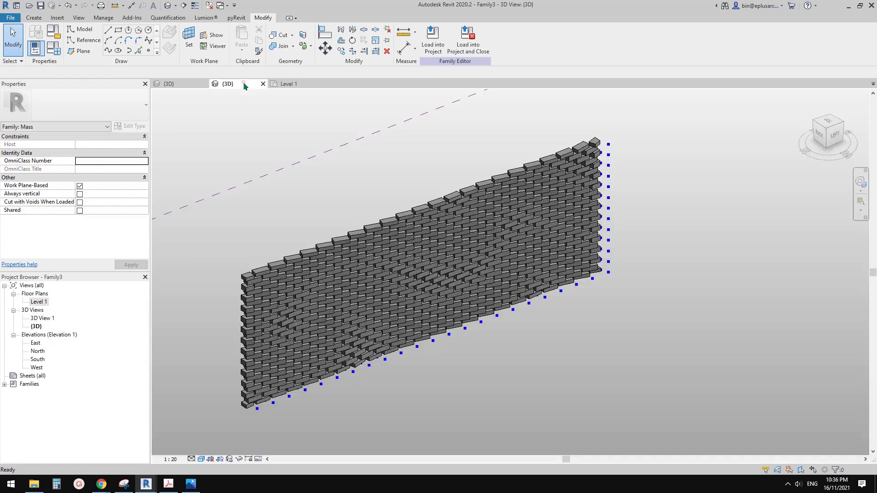
{"action": "left_click", "coordinate": [186, 86]}
{"action": "left_click", "coordinate": [235, 86]}
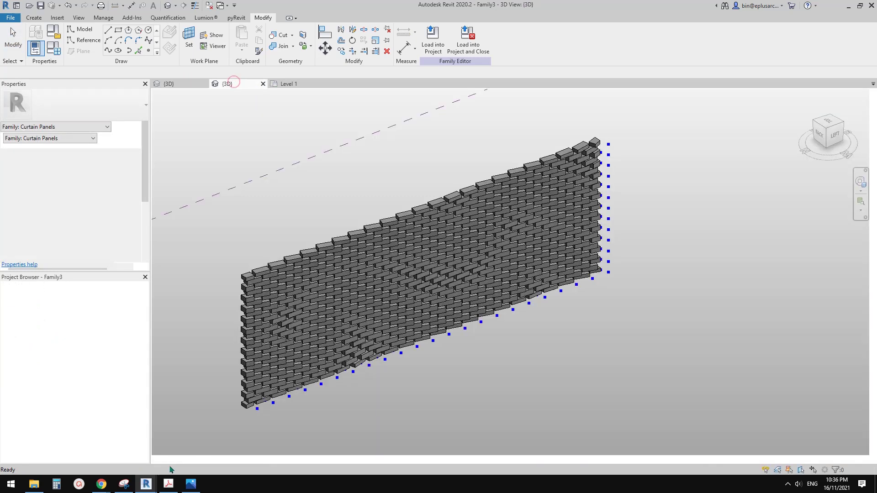
Step: Switch to Dynamo, maximize it and review the complete node graph from Family Types to Element.SetParameterByName
{"action": "mouse_move", "coordinate": [146, 485]}
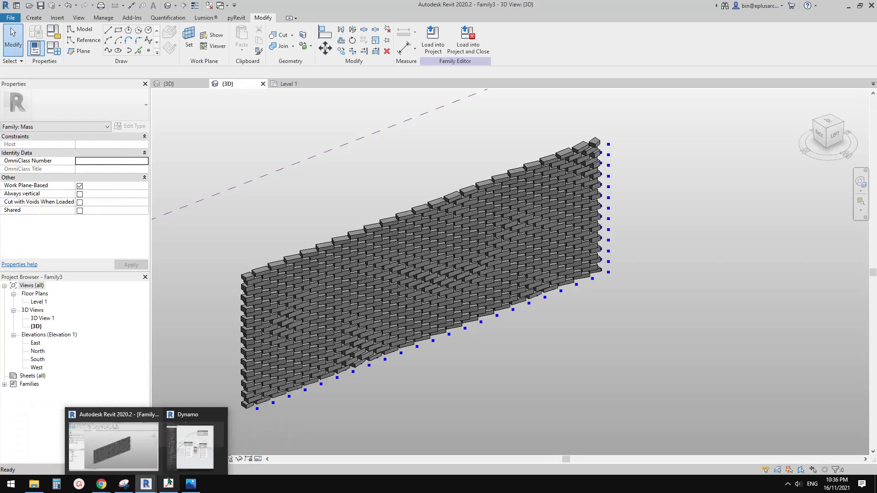
{"action": "left_click", "coordinate": [196, 445]}
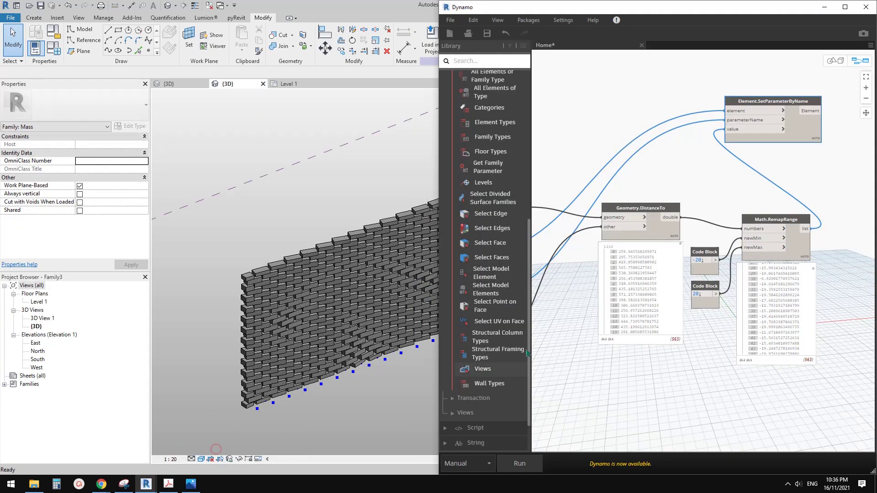
{"action": "left_click", "coordinate": [845, 6]}
{"action": "middle_click_drag", "start_coordinate": [242, 274], "coordinate": [456, 263]}
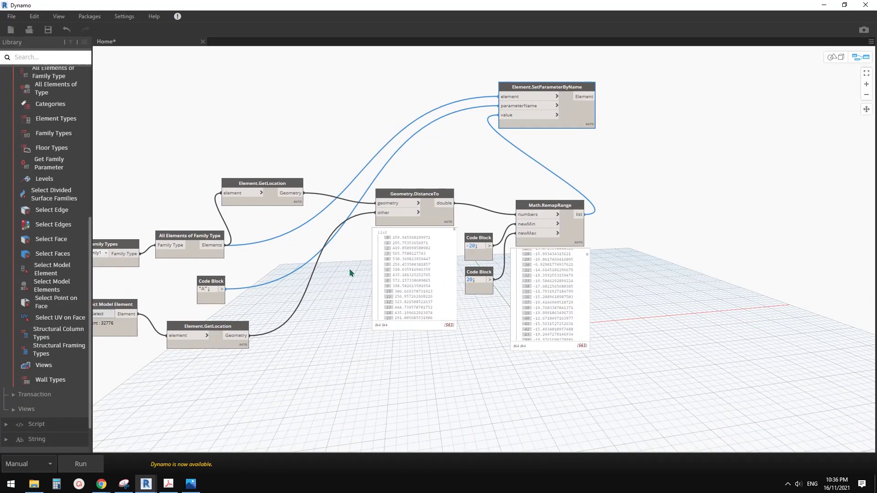
{"action": "middle_click_drag", "start_coordinate": [260, 286], "coordinate": [348, 292]}
{"action": "scroll", "coordinate": [447, 268], "scroll_direction": "up", "scroll_amount": 2}
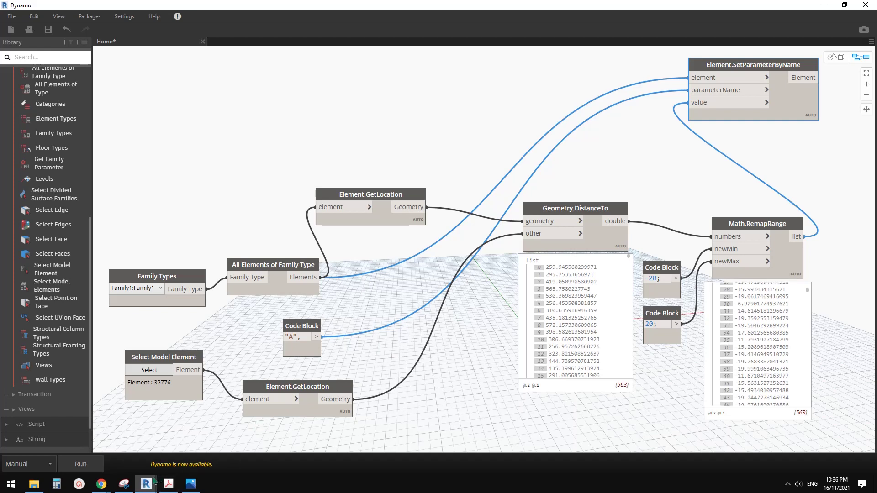
Step: Switch back to Revit, minimizing Dynamo, and examine the finished wavy brick wall up close
{"action": "mouse_move", "coordinate": [131, 488]}
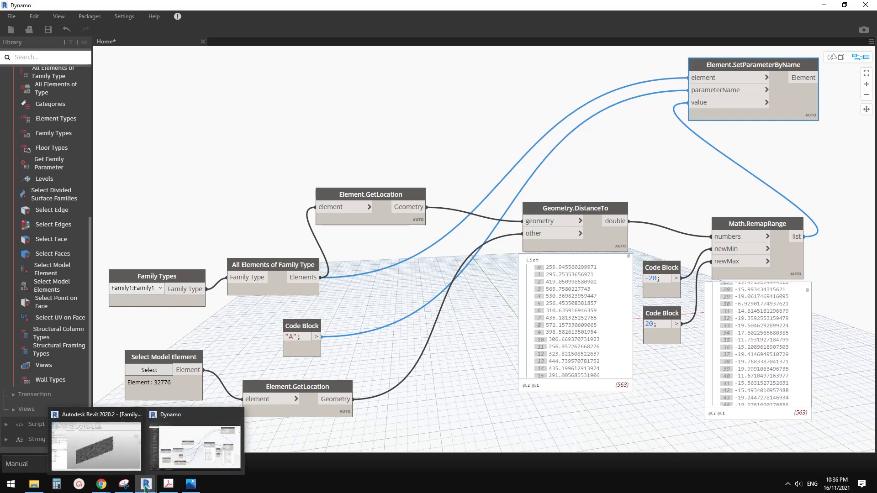
{"action": "left_click", "coordinate": [113, 447]}
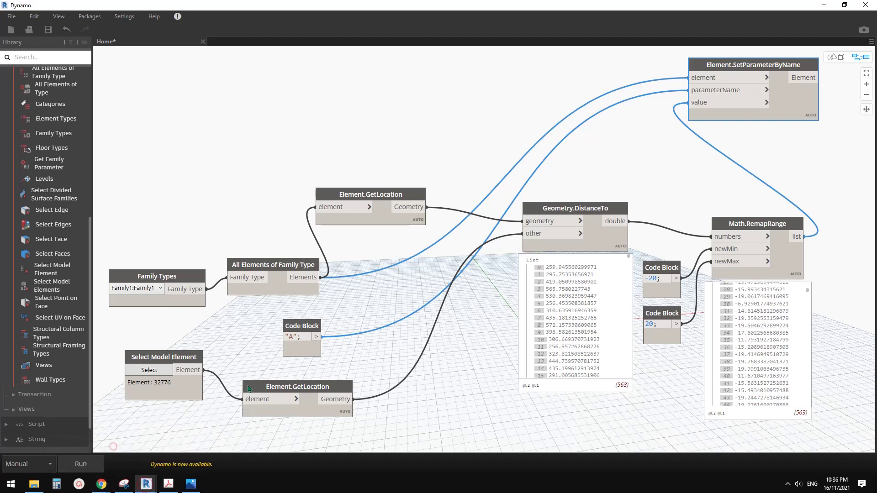
{"action": "left_click", "coordinate": [825, 5]}
{"action": "scroll", "coordinate": [484, 366], "scroll_direction": "up", "scroll_amount": 2}
{"action": "middle_click_drag", "start_coordinate": [455, 361], "coordinate": [513, 358]}
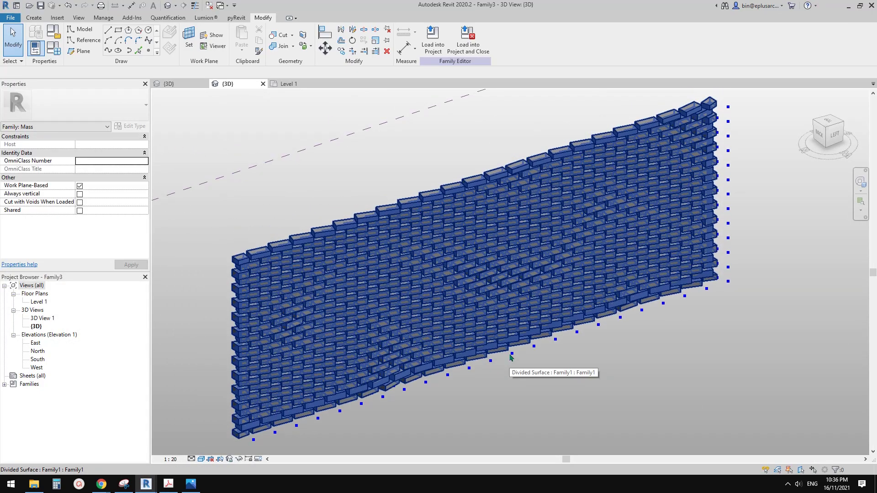